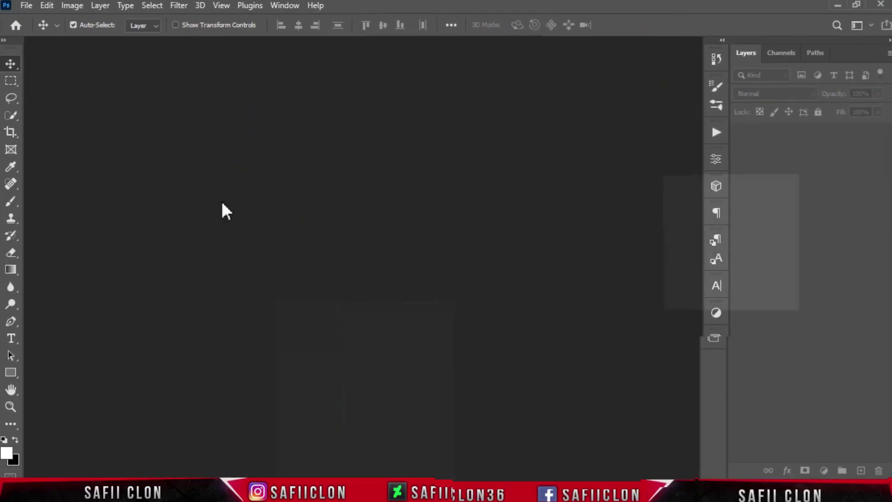
Create a new white document 2000 × 2300 pixels at 300 pixels/inch
click(27, 6)
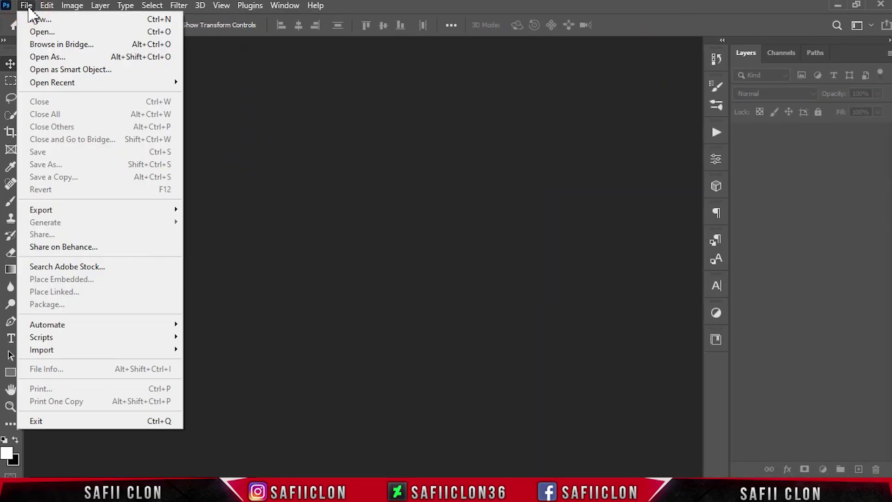
click(49, 19)
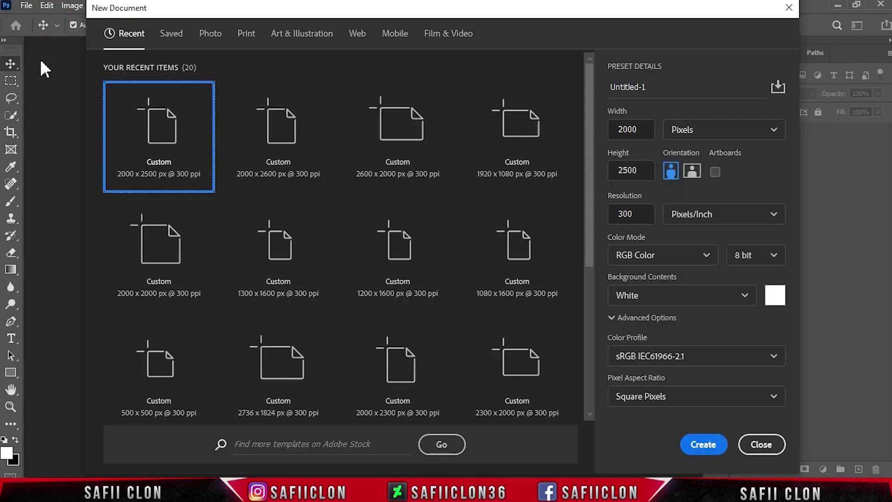
click(761, 131)
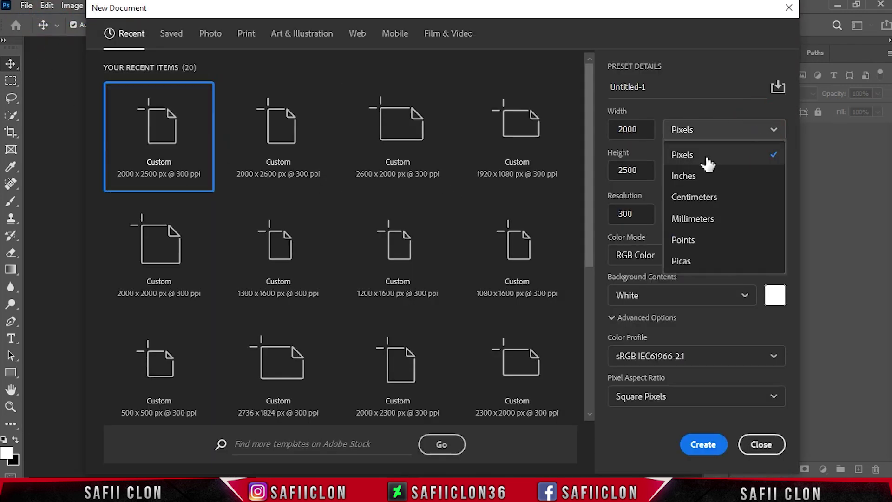
click(668, 150)
double_click(643, 130)
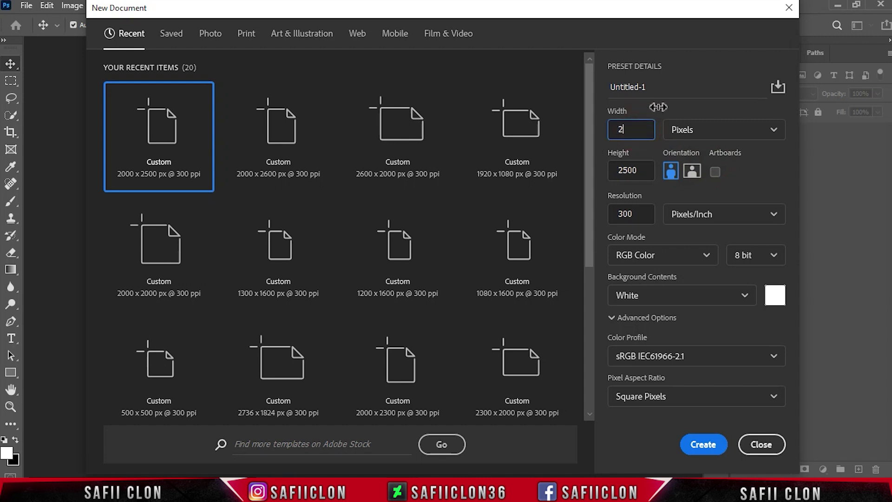
double_click(649, 169)
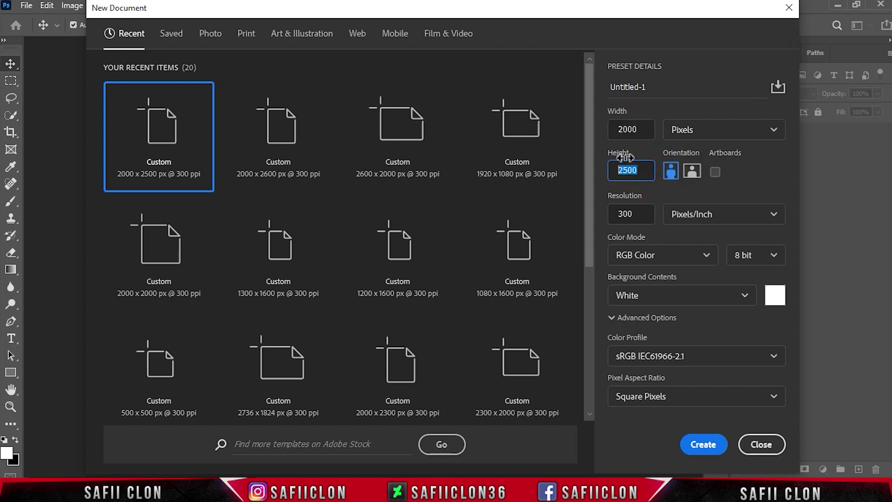
click(701, 215)
click(708, 235)
double_click(641, 214)
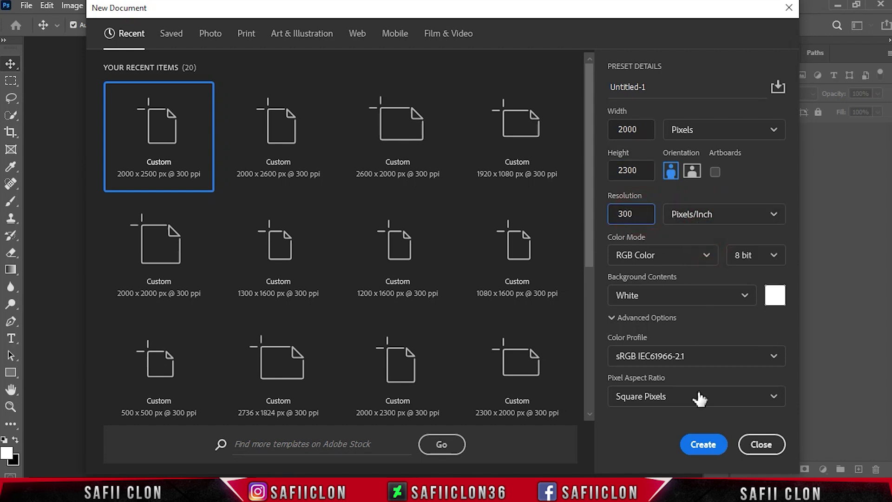
click(707, 444)
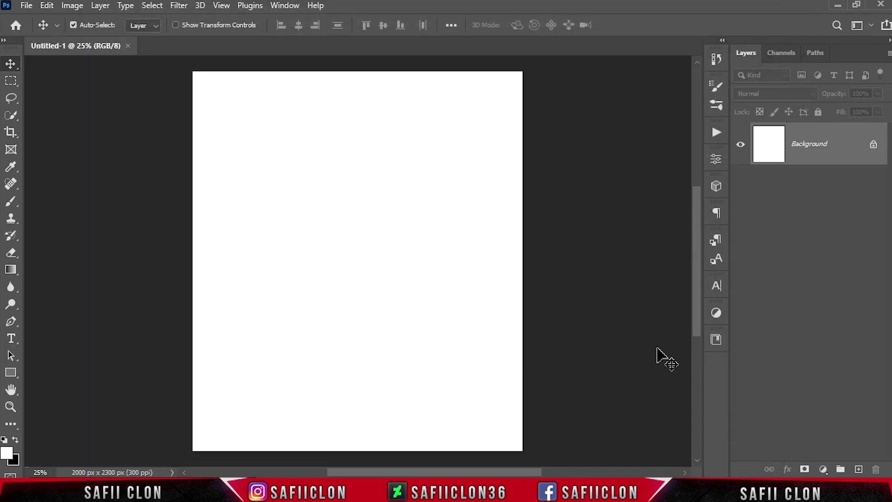
Add a guide layout with 60 px top, left, bottom and right margins and no columns
click(222, 5)
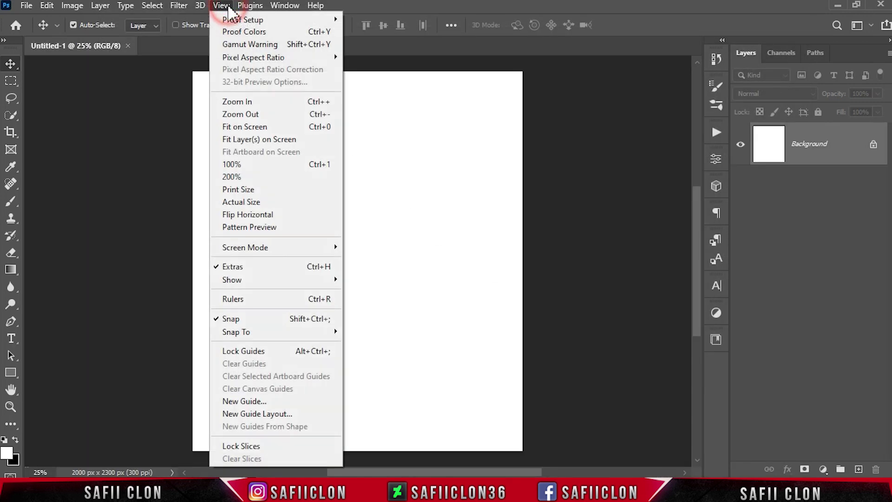
click(281, 415)
click(496, 204)
double_click(498, 318)
text(60)
double_click(543, 319)
text(60)
double_click(581, 318)
text(60)
double_click(626, 318)
text(60)
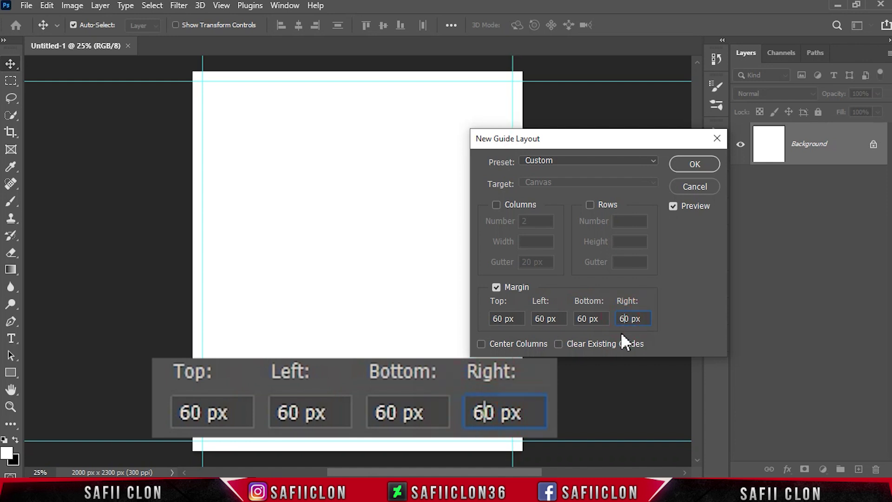
click(690, 166)
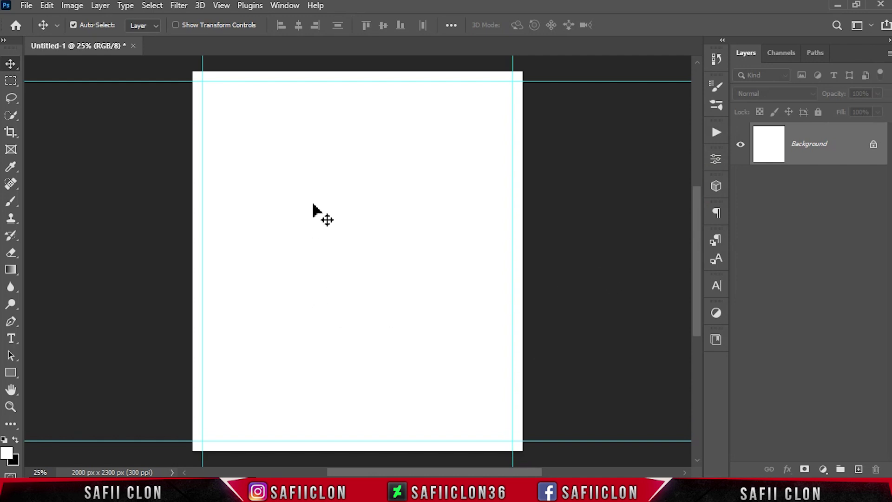
click(221, 5)
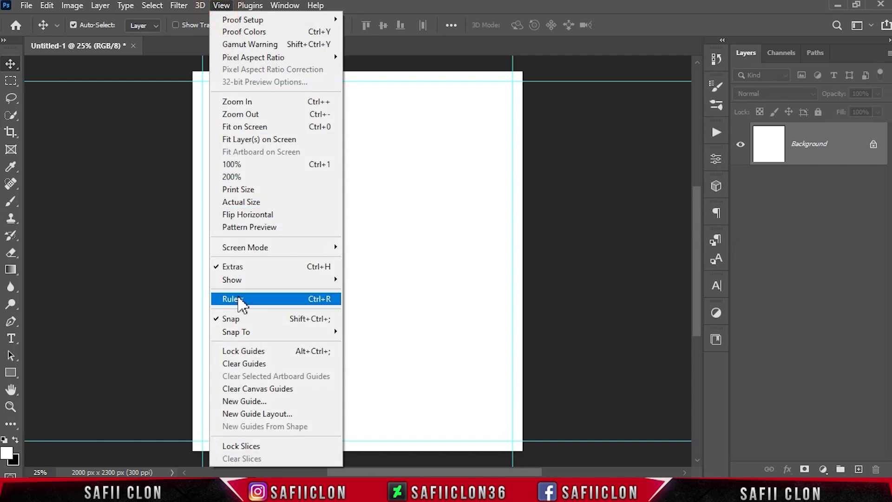
Show rulers and add paired horizontal guides near the page top and across the middle
click(267, 301)
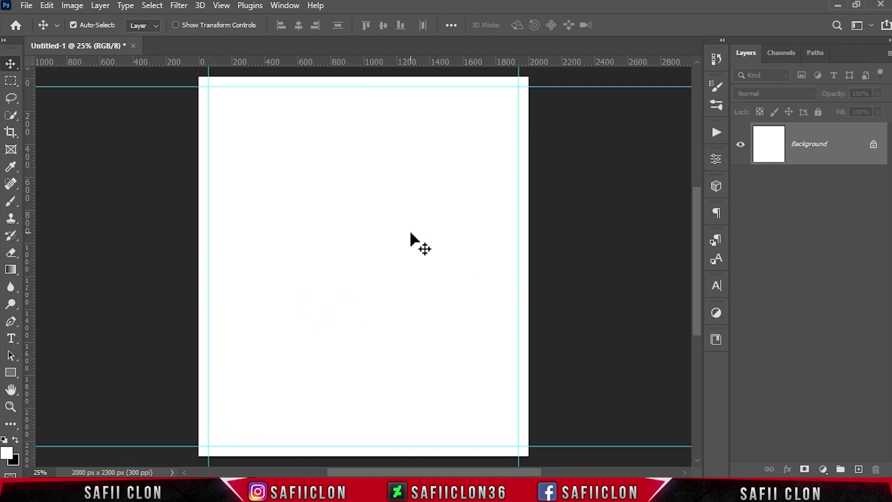
drag(327, 60, 342, 132)
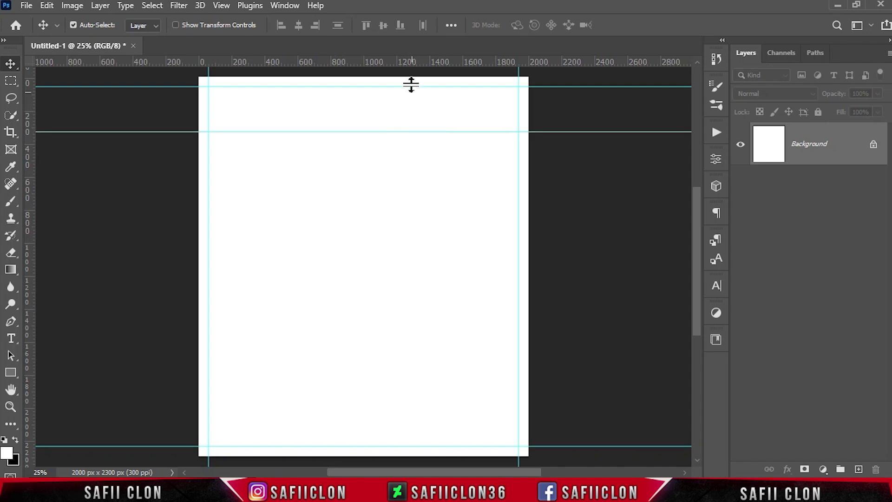
drag(407, 62, 398, 140)
drag(412, 62, 396, 302)
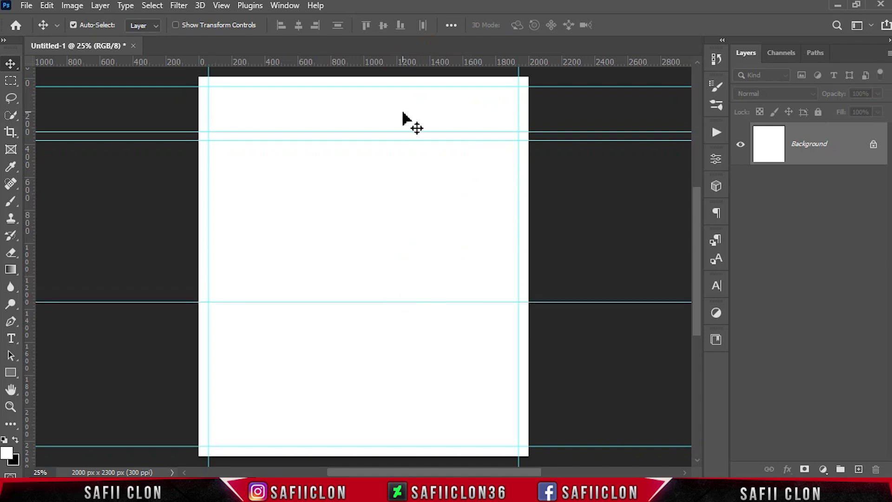
mouse_move(381, 63)
mouse_down()
mouse_move(367, 179)
mouse_move(372, 310)
mouse_up()
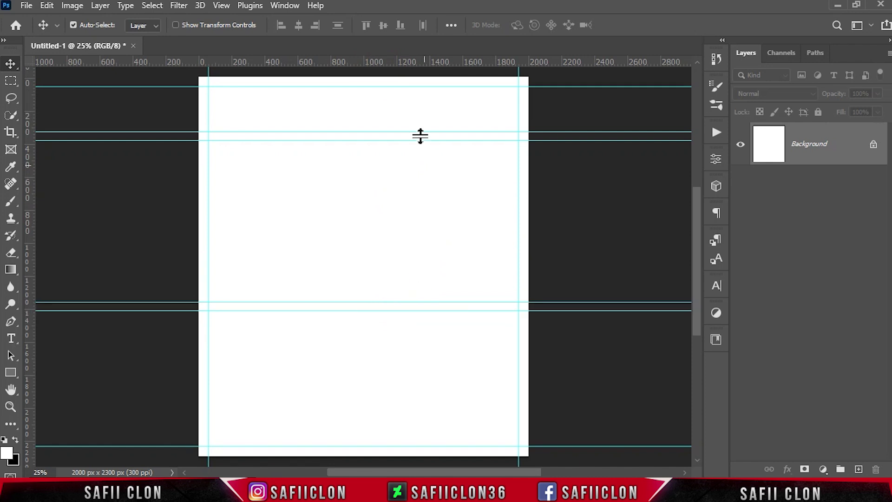
Add vertical guides at about X 800 and 876 px and a lower horizontal guide
drag(30, 232, 337, 239)
drag(30, 219, 344, 219)
mouse_move(398, 62)
mouse_down()
mouse_move(388, 404)
mouse_move(392, 368)
mouse_up()
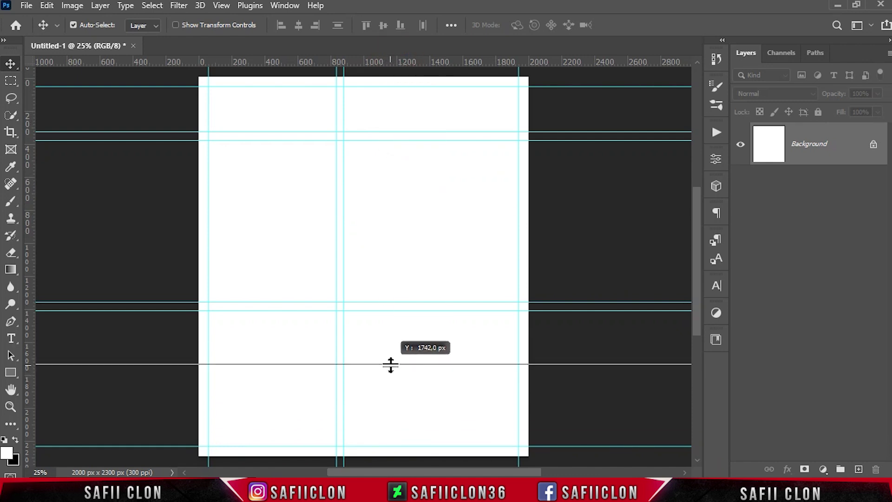
drag(392, 368, 392, 370)
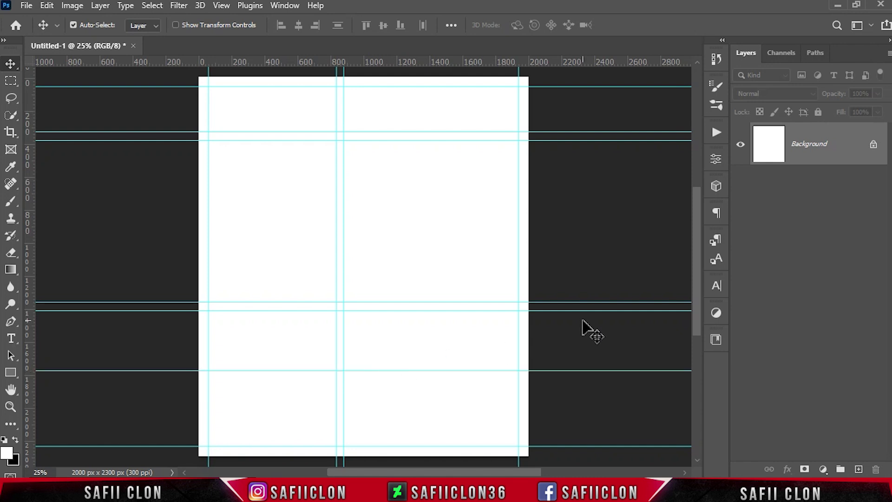
Set the Rectangle tool to Shape mode with a solid black fill
click(10, 372)
click(57, 369)
click(85, 23)
click(145, 25)
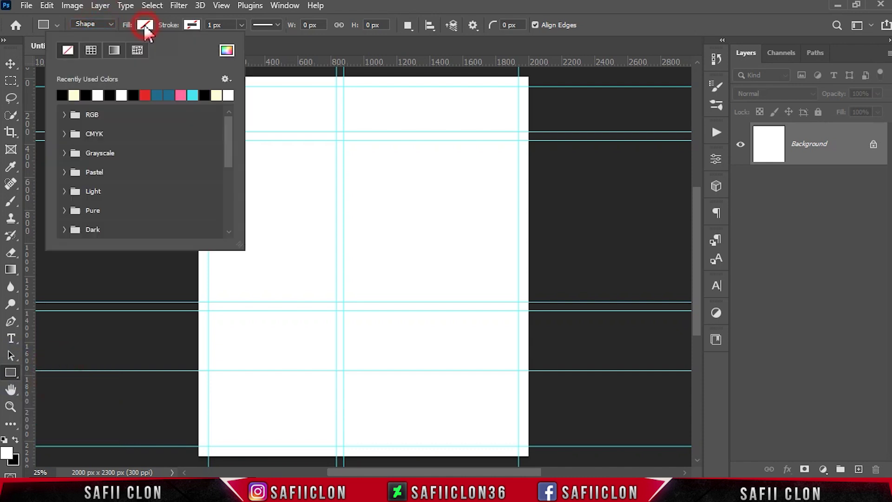
click(91, 51)
click(228, 51)
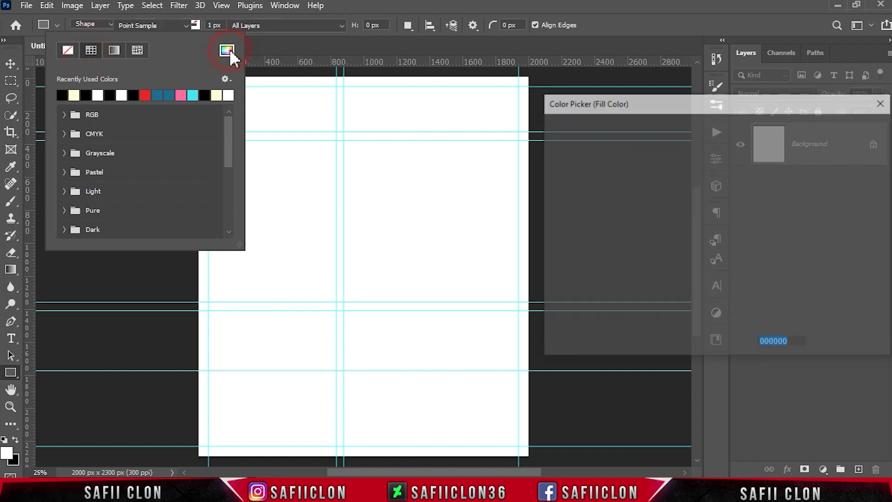
click(820, 130)
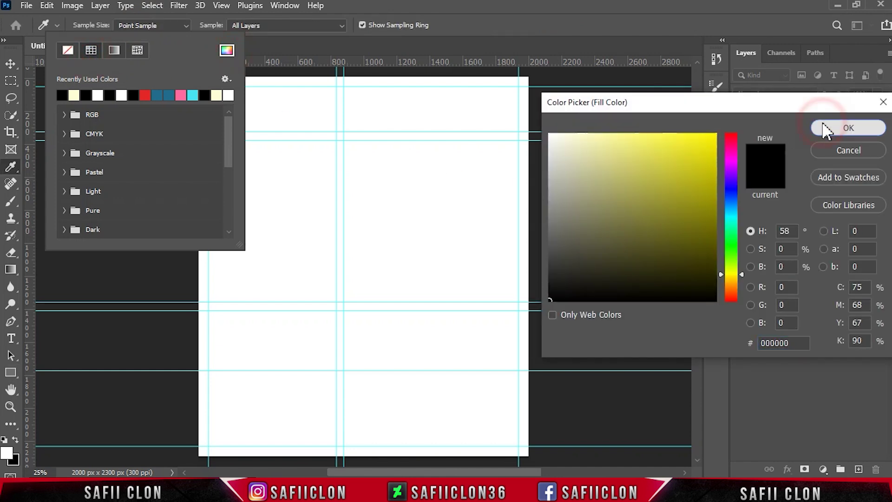
Give rectangles no stroke and put each new shape on its own layer
click(145, 25)
click(192, 25)
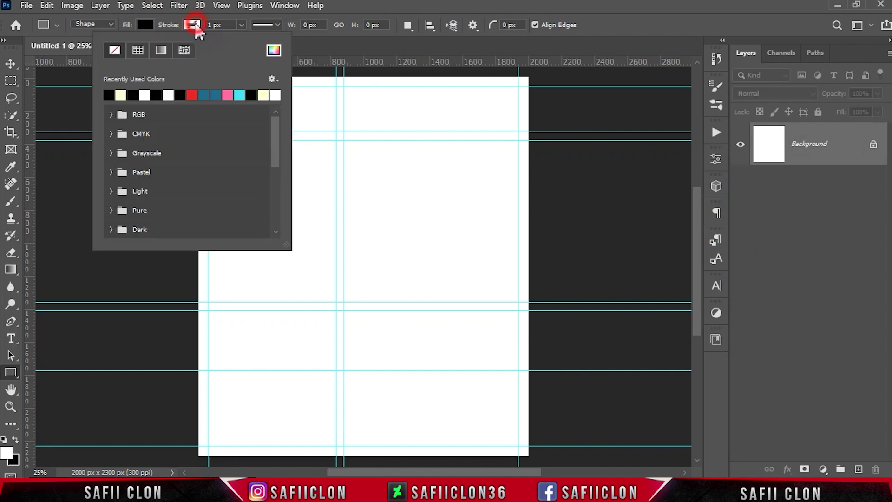
click(192, 25)
click(408, 25)
click(424, 42)
Draw the wide 1880 × 980 px black rectangle across the upper guide panel
drag(208, 140, 519, 303)
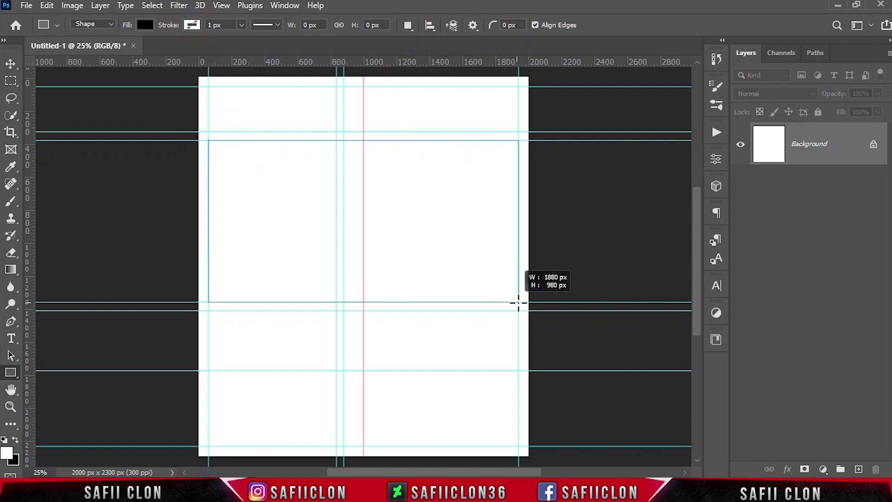
drag(518, 302, 518, 302)
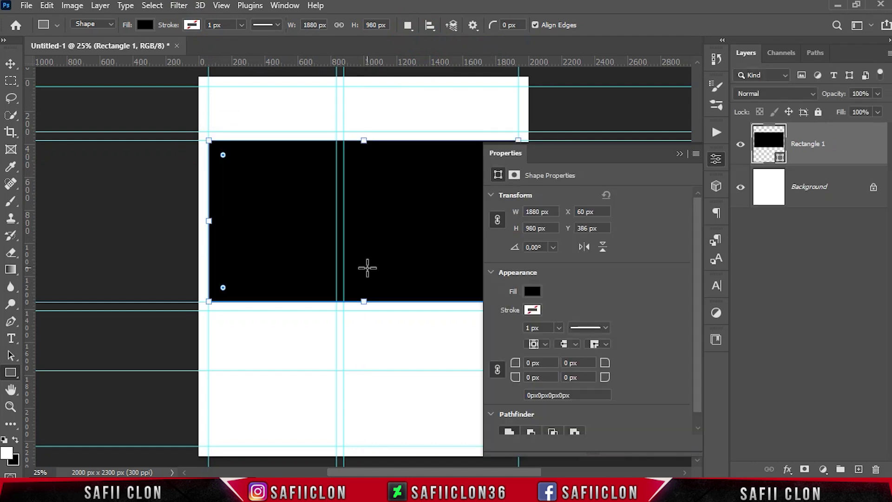
click(679, 157)
click(408, 25)
click(421, 53)
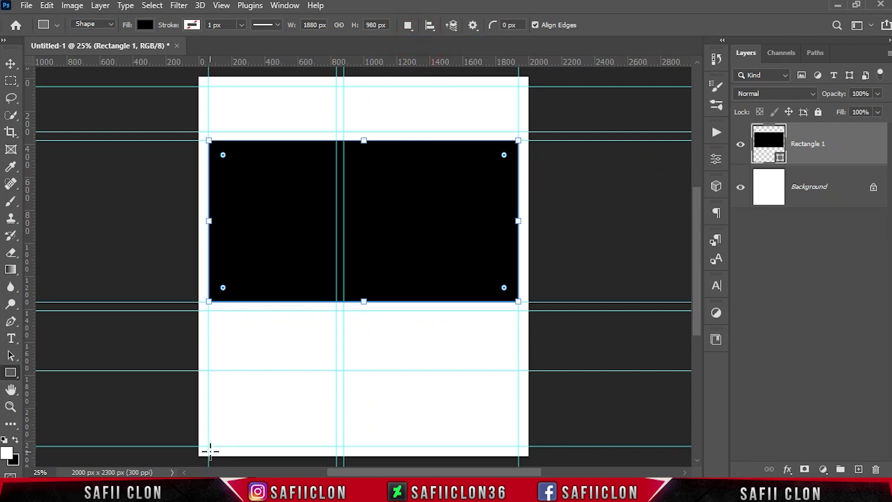
Draw the 776 × 822 px lower-left and 1060 × 458 px lower-right black rectangles
drag(207, 447, 336, 310)
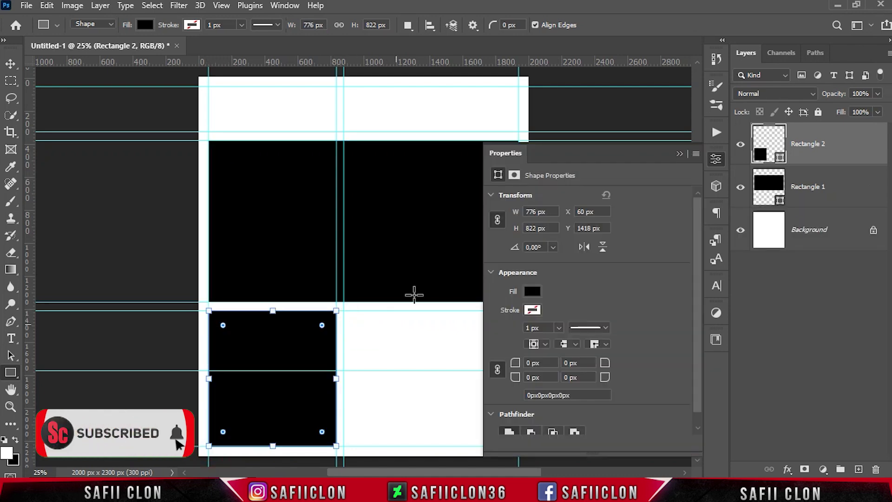
click(679, 154)
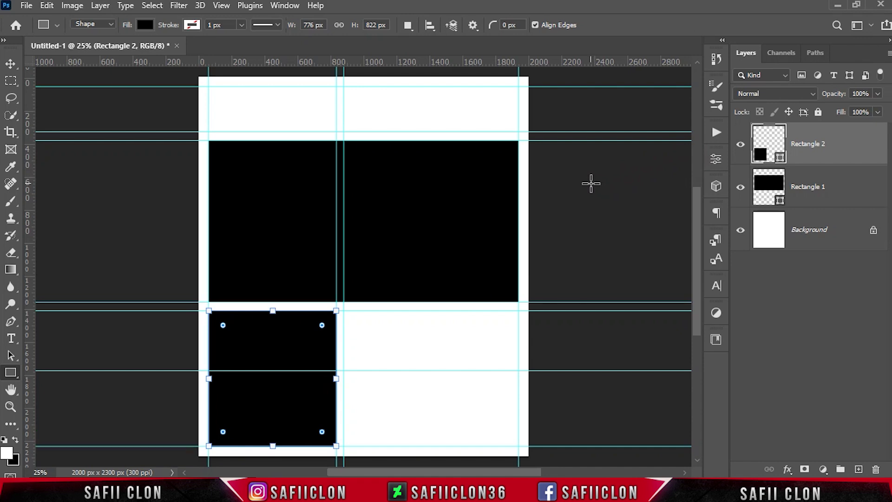
click(408, 24)
click(460, 195)
drag(519, 445, 344, 371)
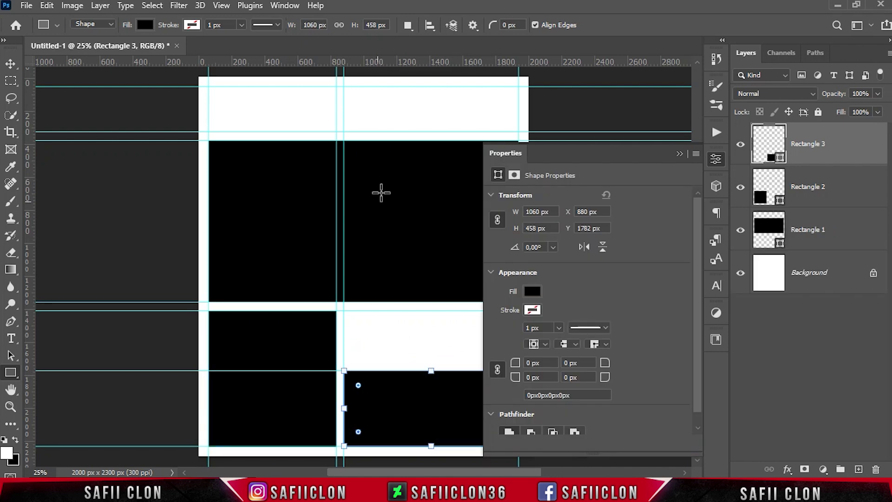
click(680, 155)
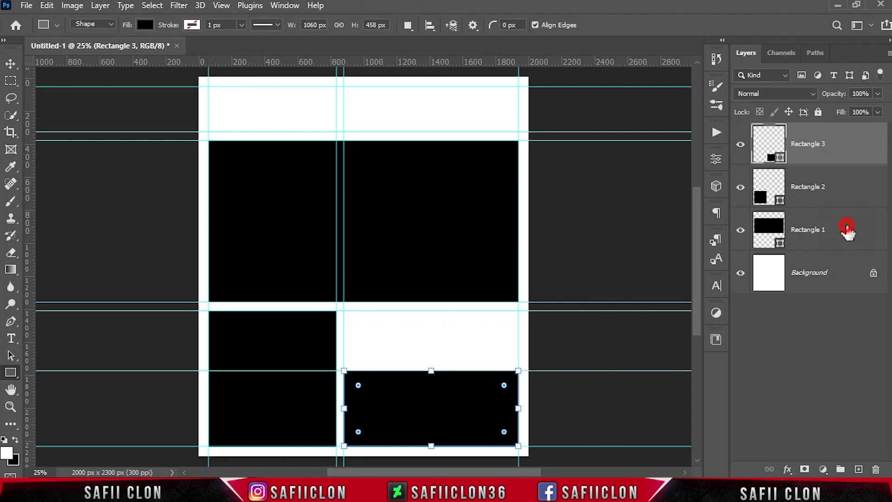
click(847, 230)
Put Rectangle 1 into a new group named IMAGE 1
right_click(847, 230)
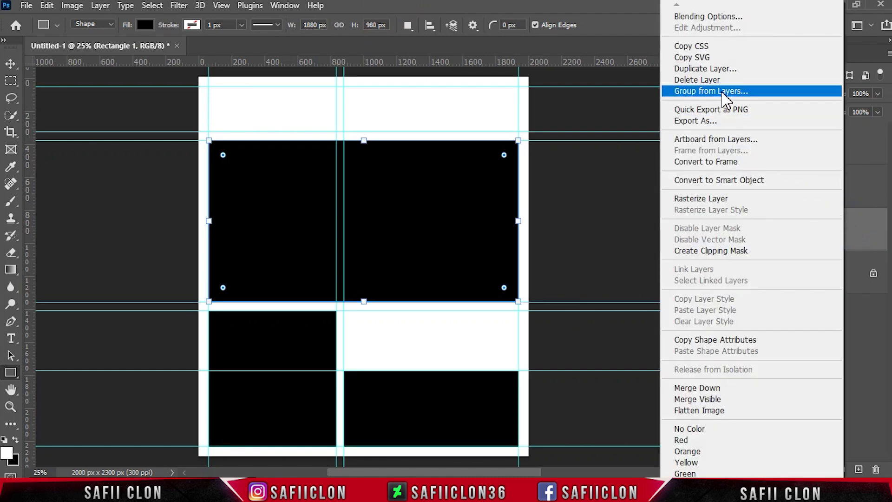
click(725, 92)
text(IMAGE 1)
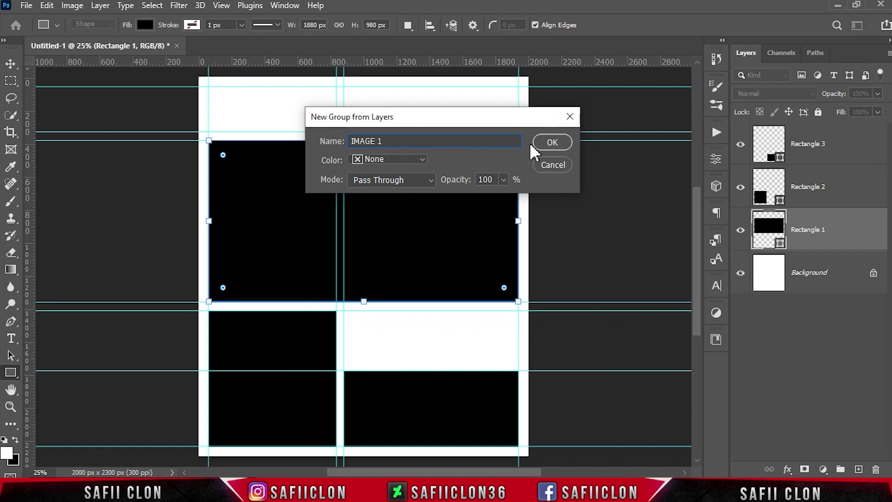
click(551, 142)
click(753, 217)
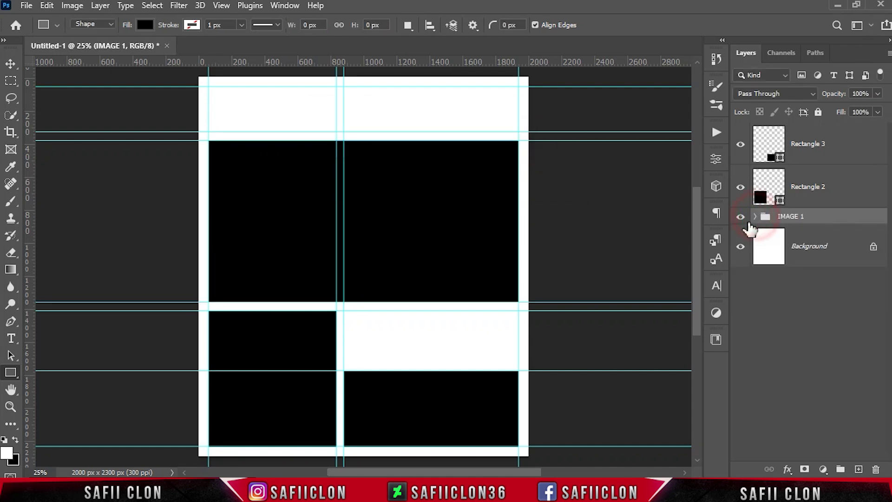
click(741, 217)
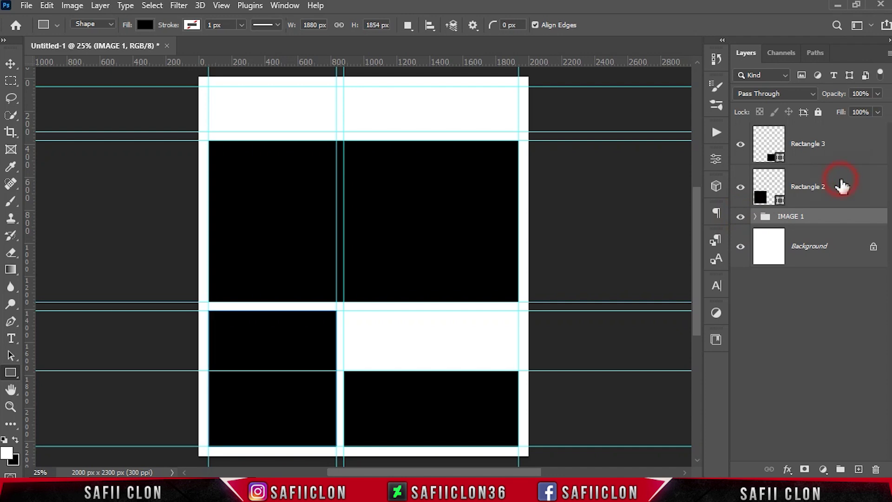
Put Rectangle 2 into a new group named IMAGE 2
click(842, 184)
right_click(842, 185)
click(695, 92)
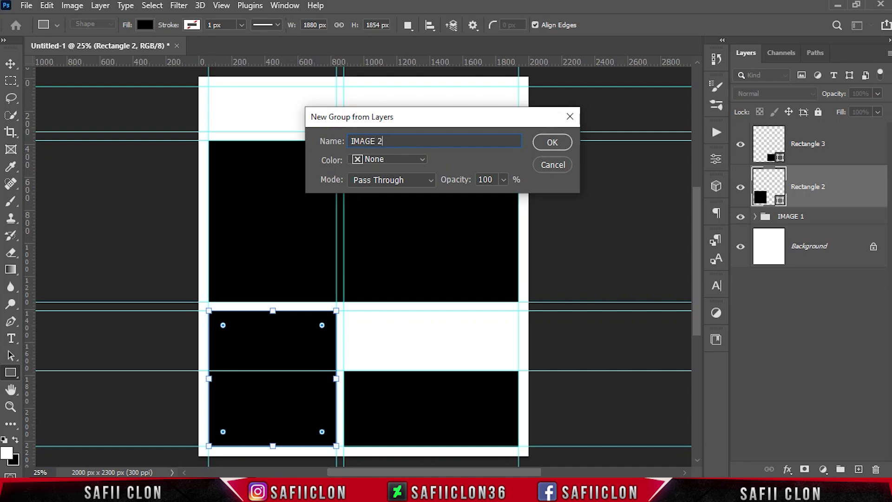
click(552, 141)
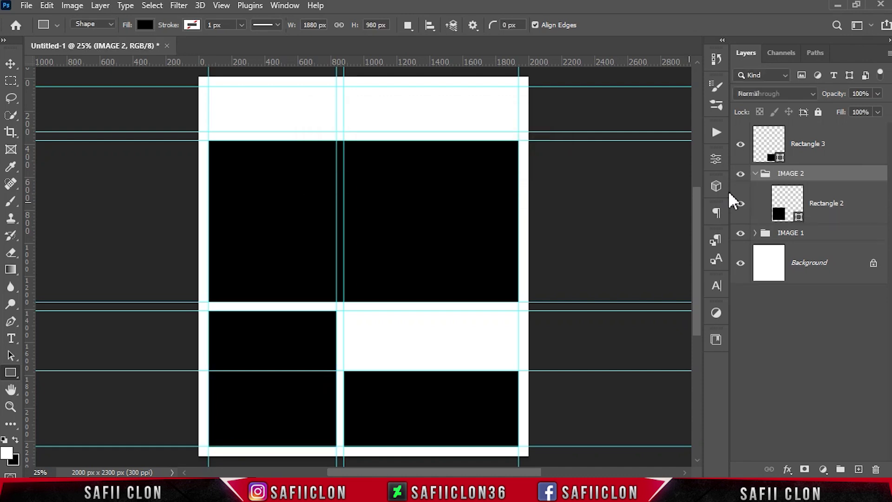
click(752, 173)
click(741, 173)
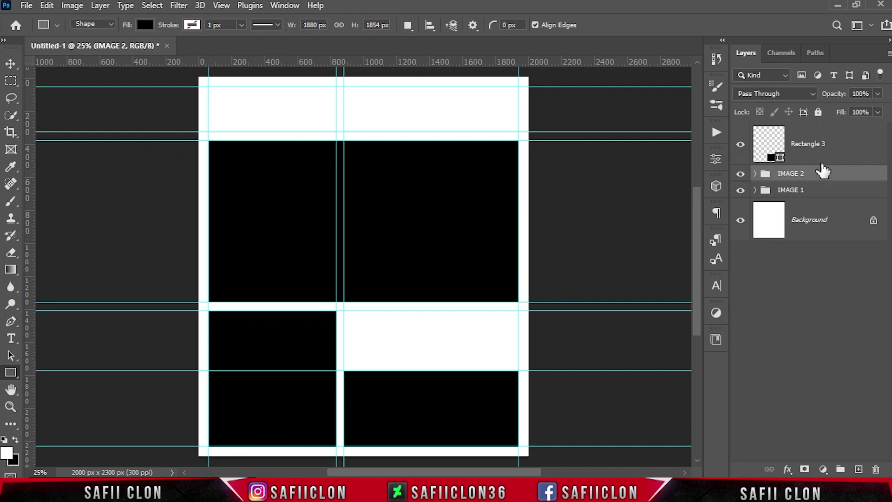
Group Rectangle 3 as IMAGE 3, then select Rectangle 1 inside IMAGE 1
click(840, 158)
right_click(840, 158)
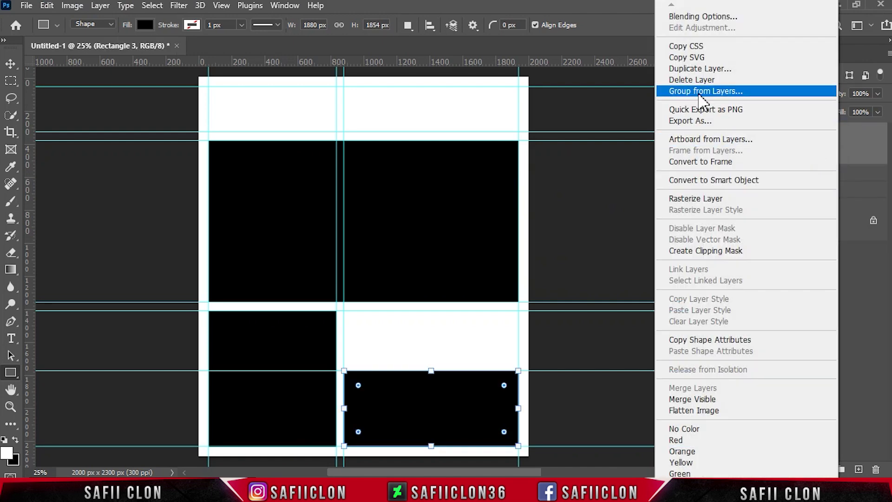
click(692, 88)
text(IMAGE 3)
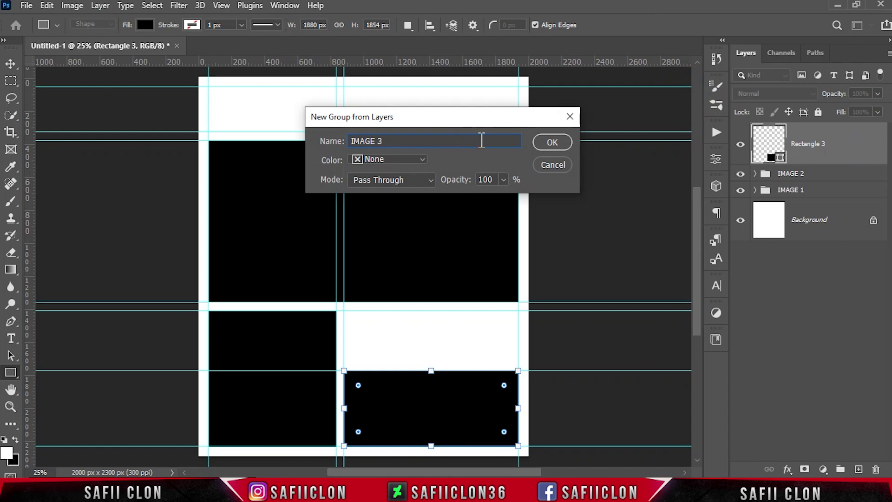
click(552, 142)
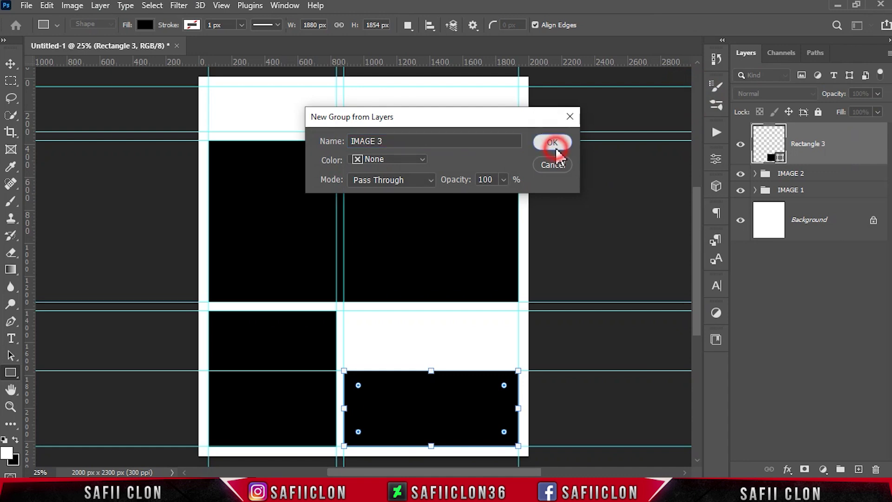
click(756, 131)
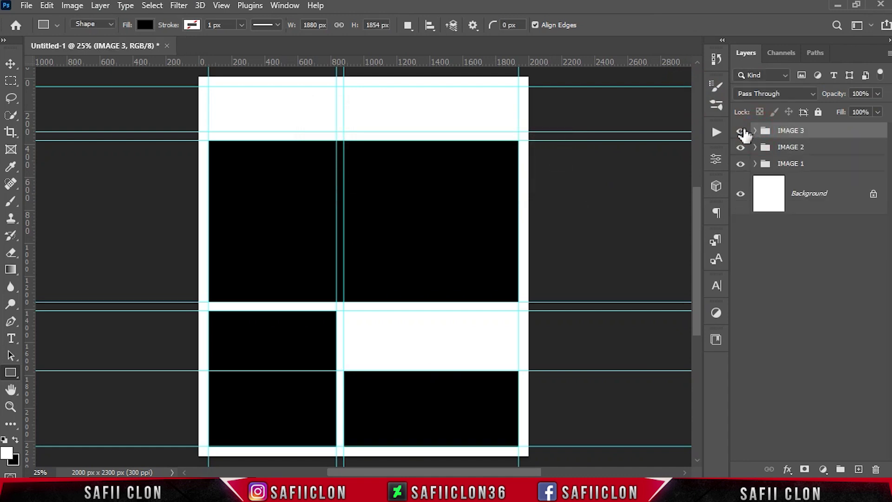
click(740, 131)
click(768, 168)
click(755, 164)
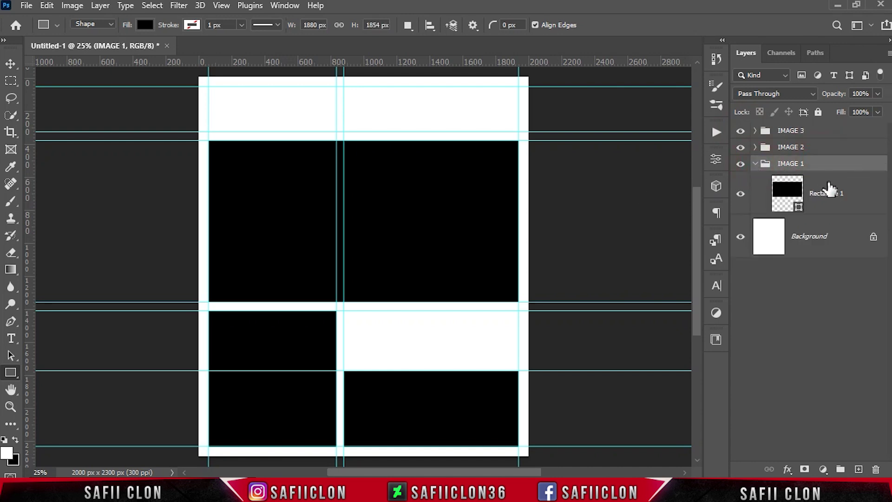
click(832, 190)
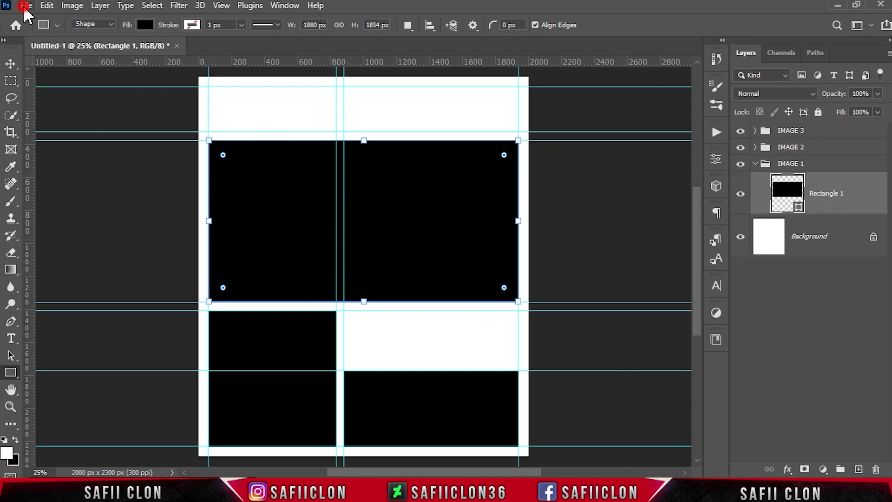
Open the knight-and-woman painting and drop it into the poster above Rectangle 1
click(26, 5)
click(58, 29)
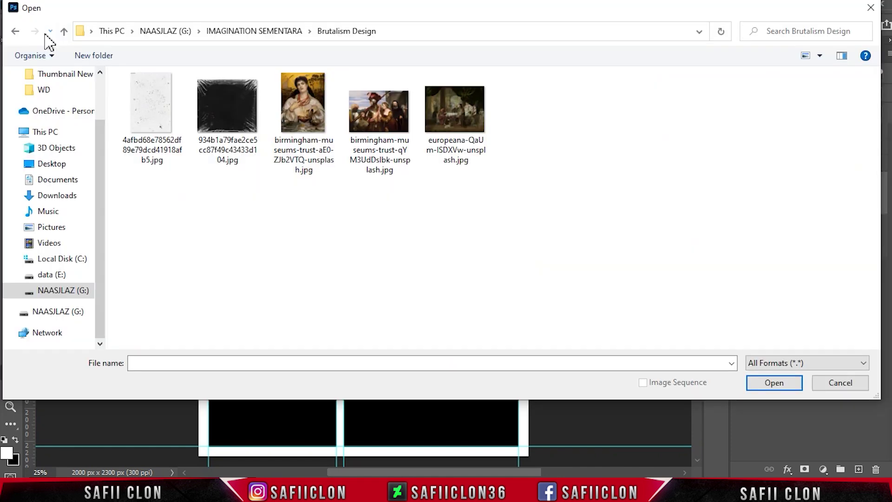
click(381, 116)
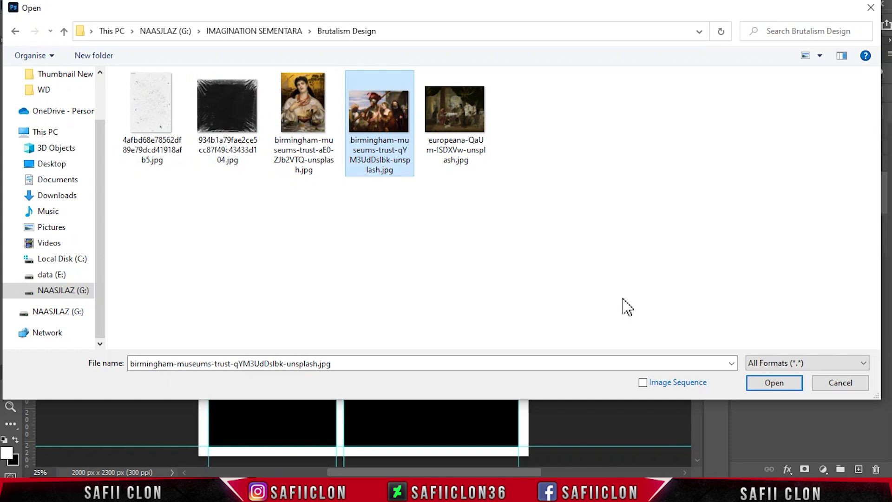
click(772, 384)
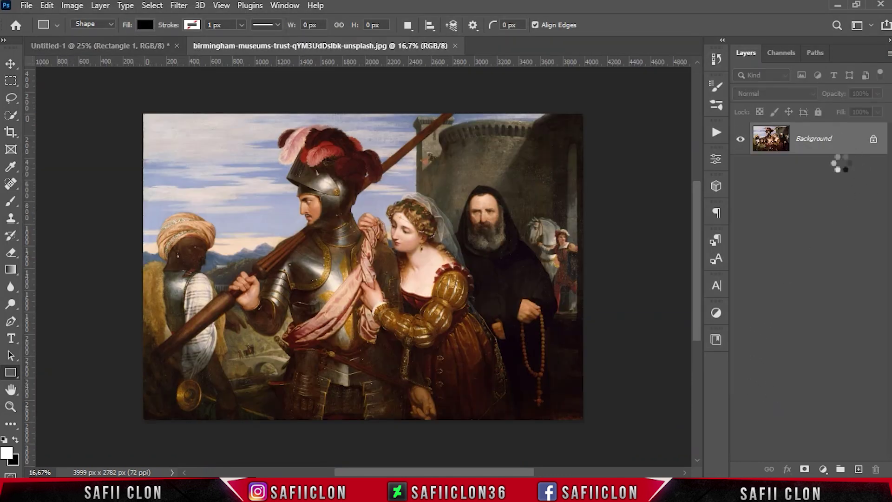
drag(849, 144, 103, 46)
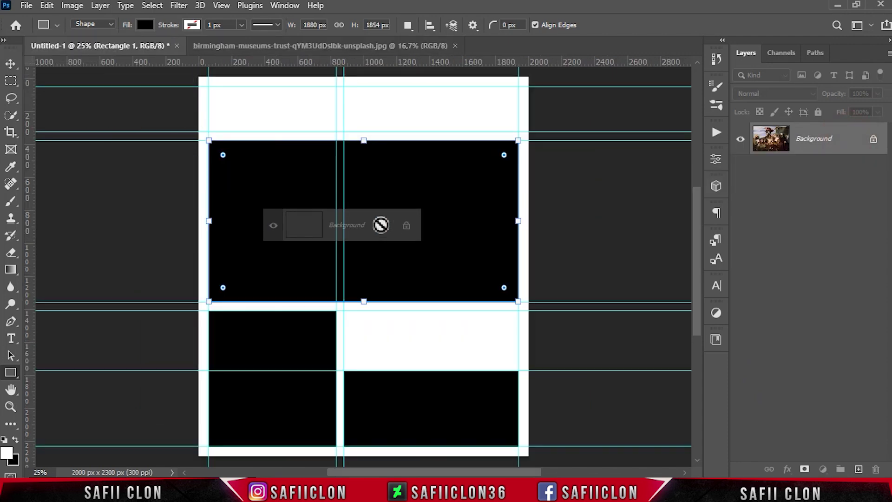
drag(104, 45, 382, 224)
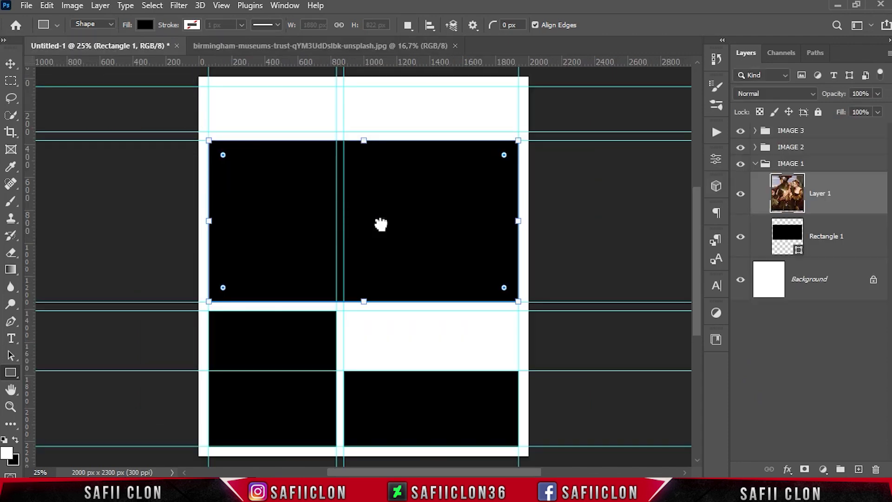
right_click(852, 194)
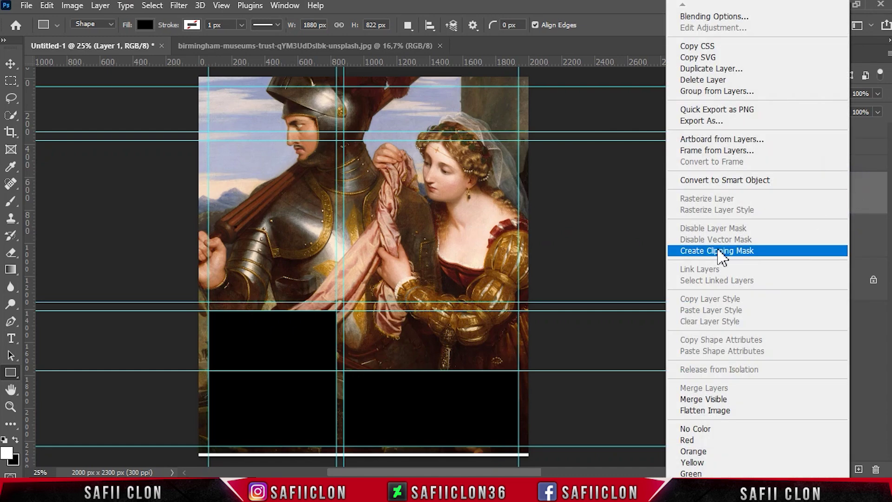
Clip the painting to Rectangle 1 and hide the guides
click(717, 251)
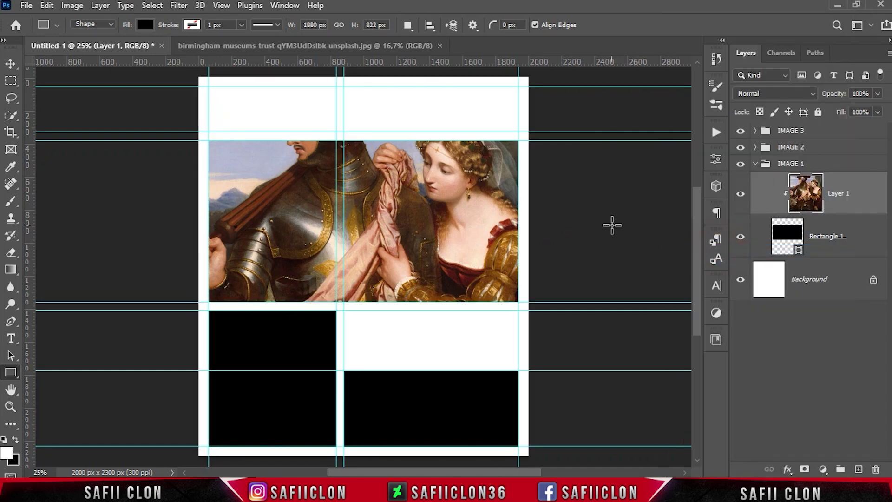
key(ctrl+minus)
key(ctrl+h)
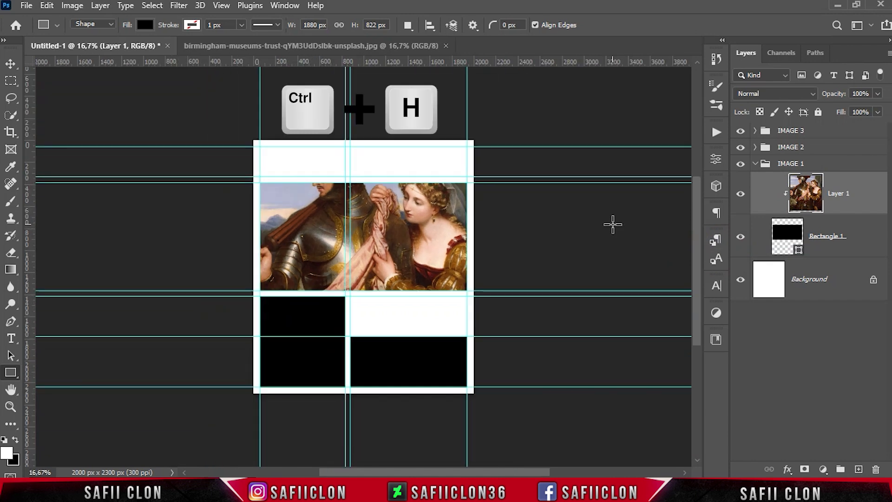
Scale the painting to about 52% and position it inside the top rectangle
key(ctrl+t)
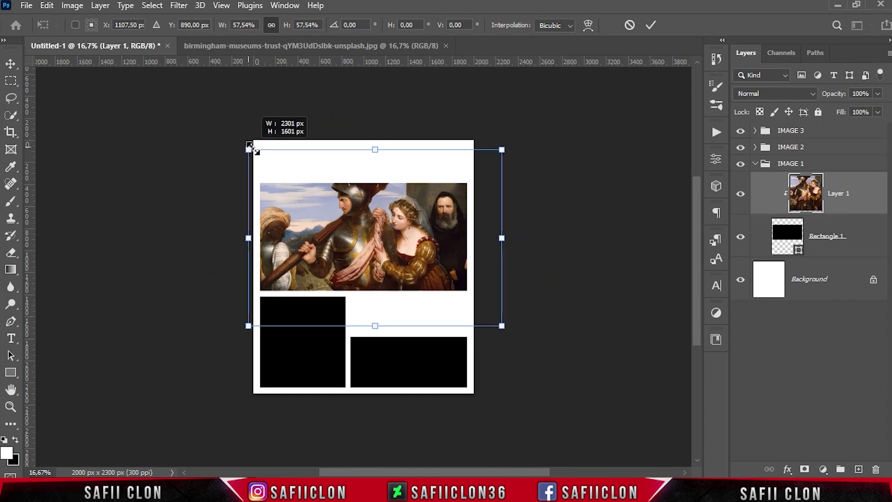
drag(155, 85, 261, 151)
key(ctrl+plus)
drag(390, 197, 380, 201)
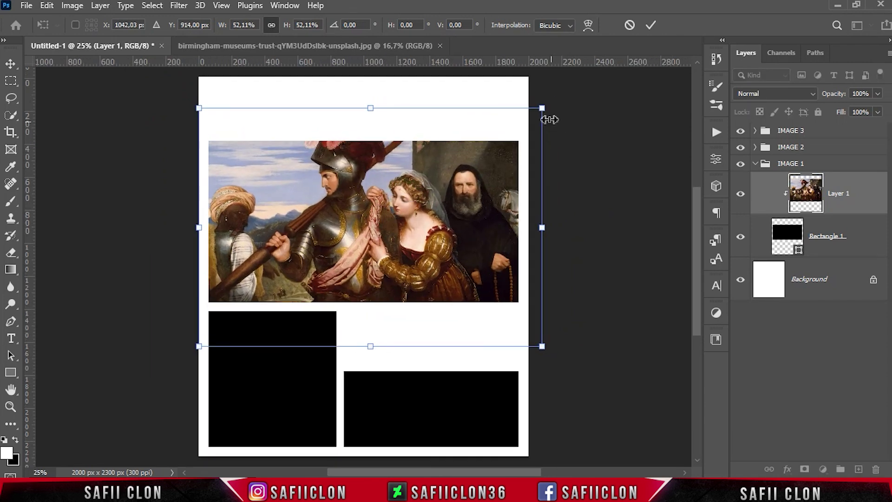
drag(542, 108, 539, 107)
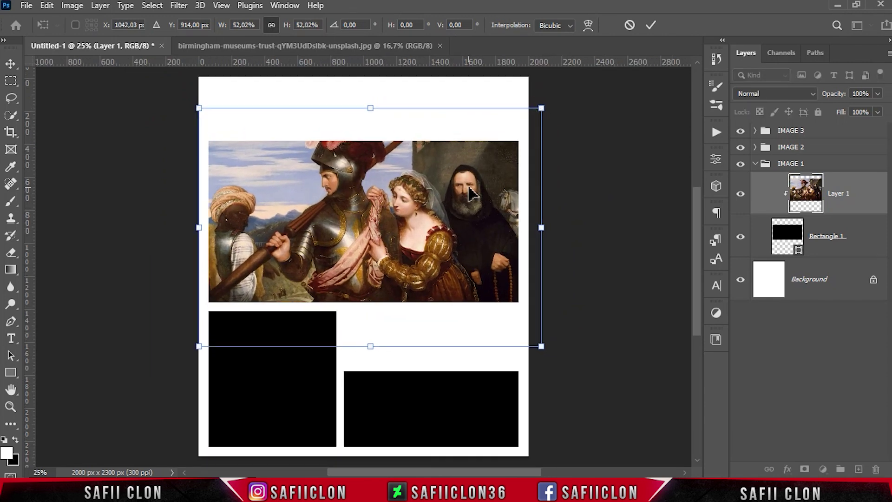
drag(471, 193, 471, 193)
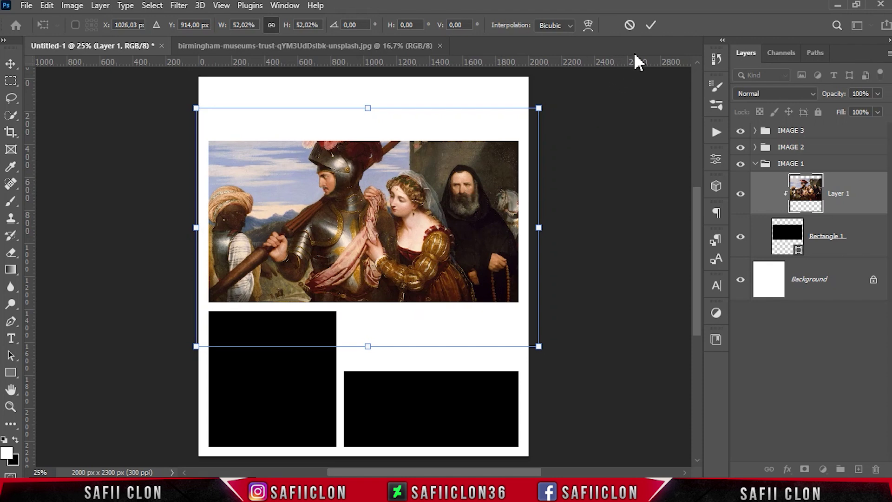
click(651, 26)
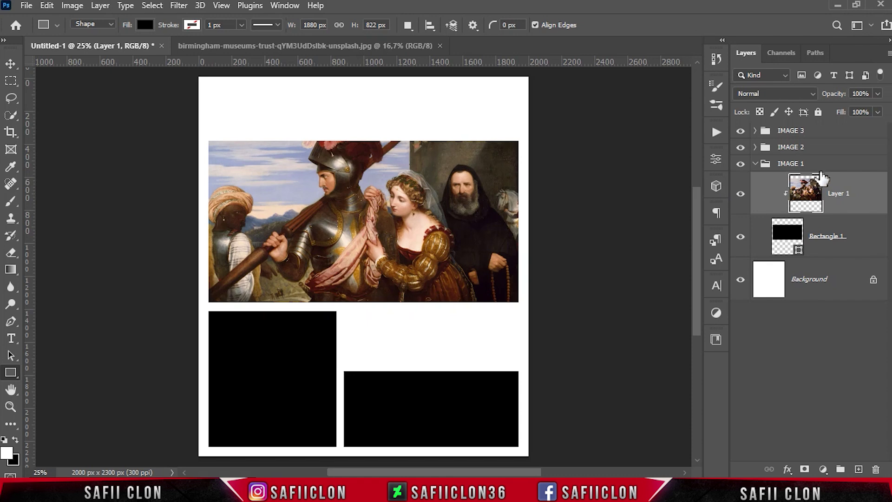
click(805, 165)
click(754, 164)
Open the red-necklace woman painting and drop it into IMAGE 2 above Rectangle 2
click(811, 146)
click(755, 148)
click(740, 147)
click(867, 177)
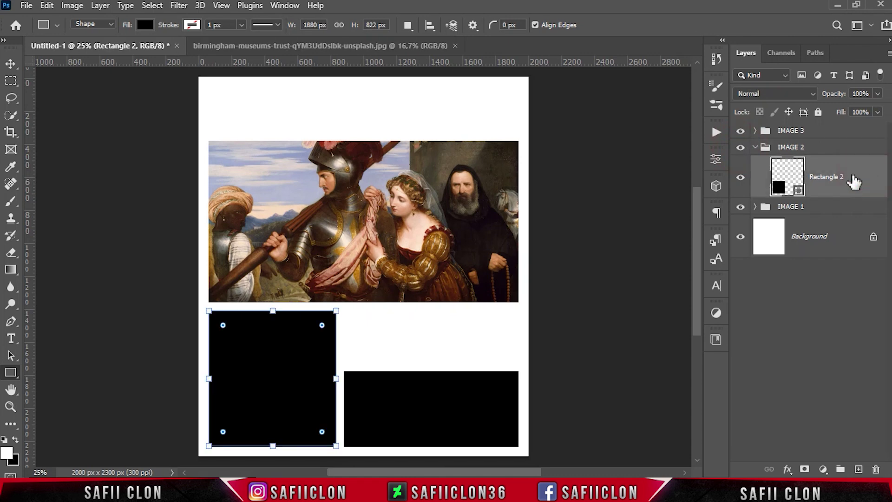
click(27, 6)
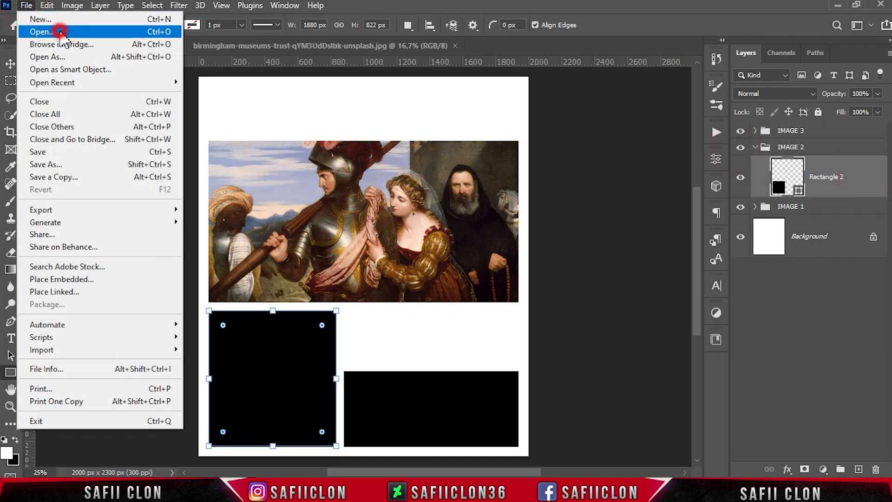
click(58, 29)
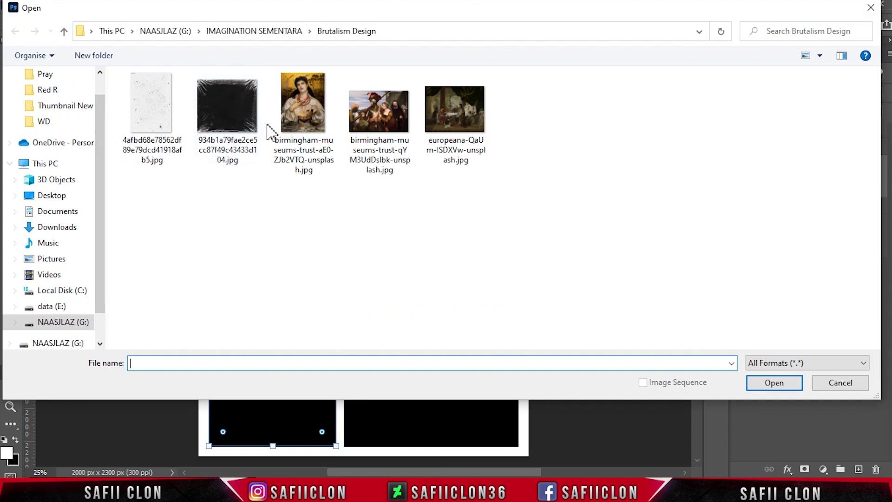
click(301, 123)
click(772, 389)
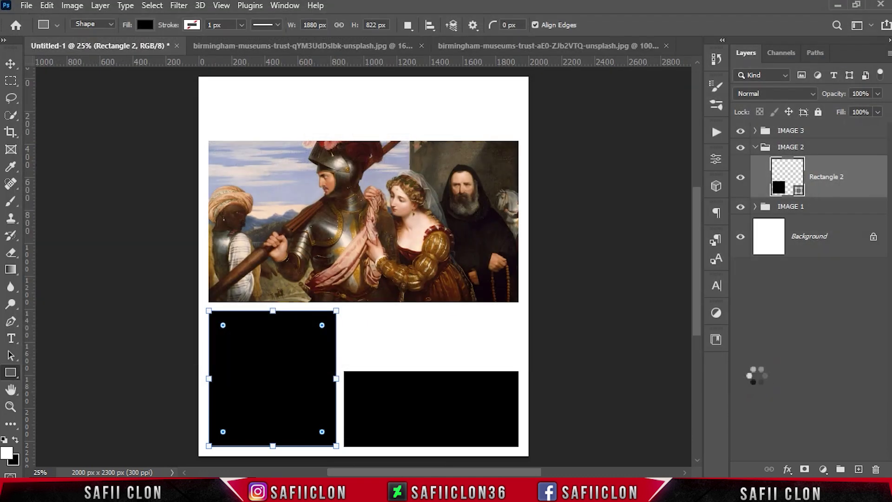
drag(833, 143, 105, 41)
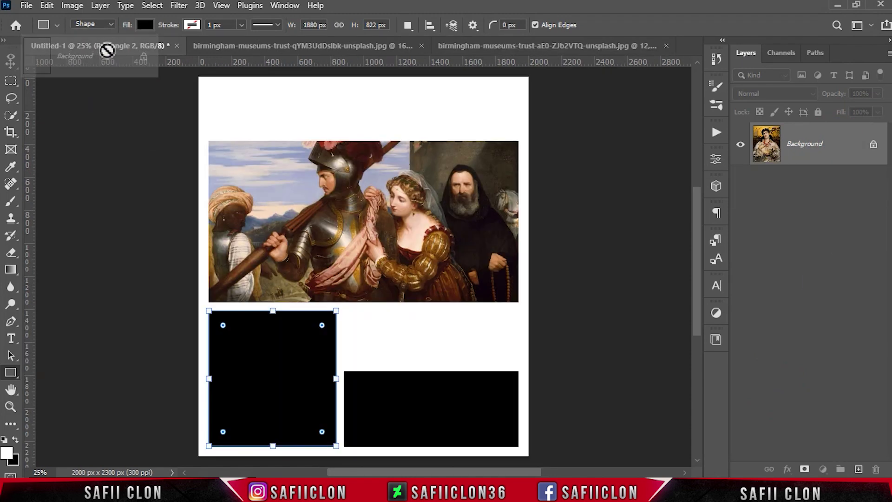
drag(105, 41, 329, 253)
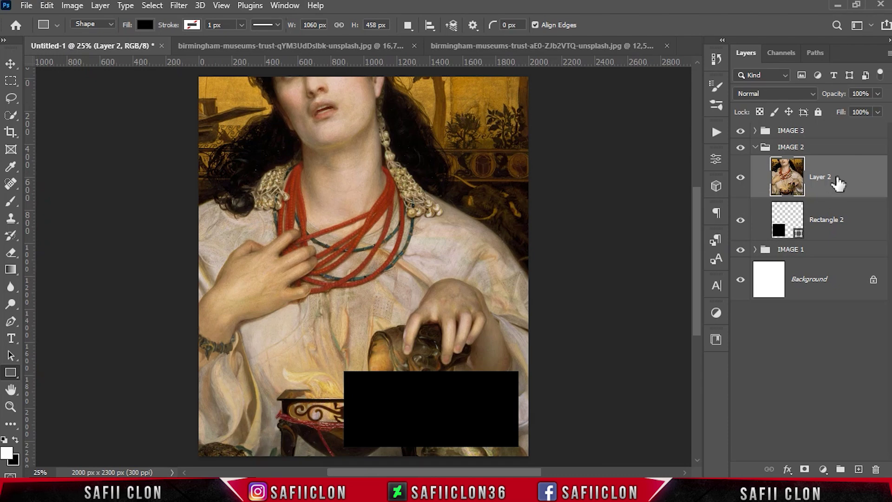
Clip the woman painting to Rectangle 2 and scale it to about 31% to fill the lower-left frame
right_click(855, 179)
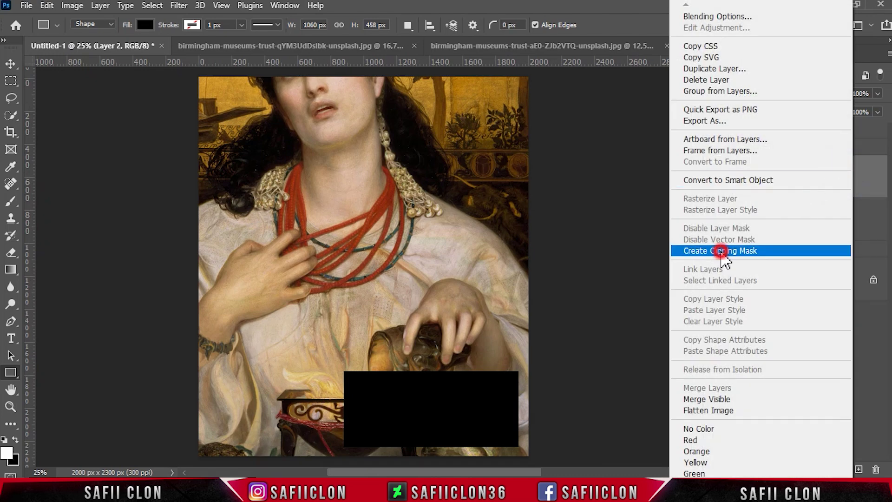
click(723, 251)
key(ctrl+minus)
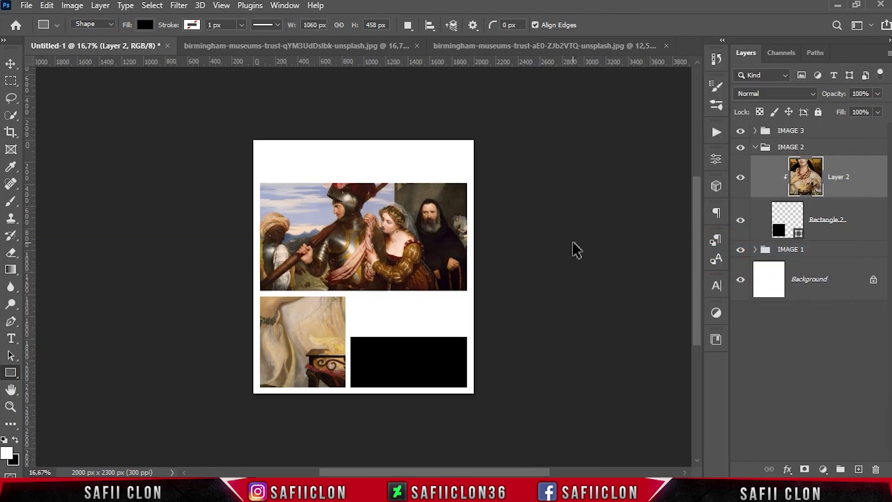
key(ctrl+minus)
key(ctrl+t)
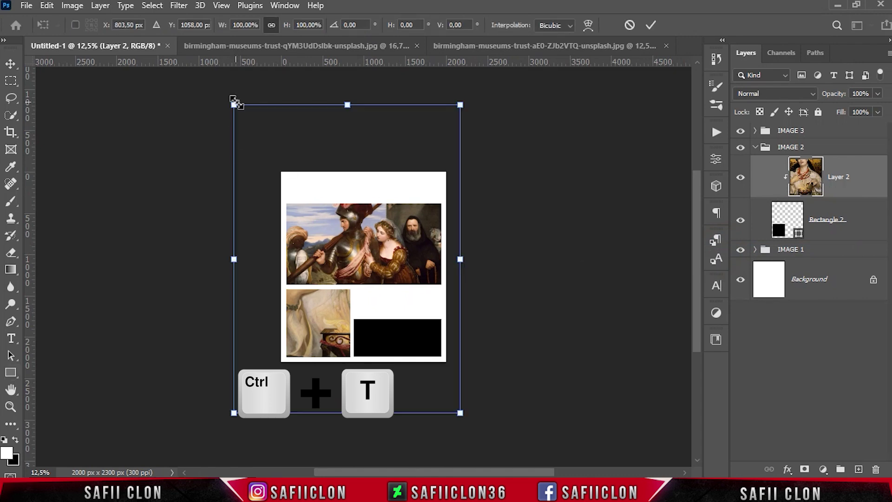
drag(234, 104, 302, 191)
key(ctrl+plus)
mouse_move(357, 209)
mouse_down()
mouse_move(312, 319)
mouse_move(316, 353)
mouse_up()
mouse_move(369, 281)
mouse_down()
mouse_move(338, 297)
mouse_move(343, 284)
mouse_up()
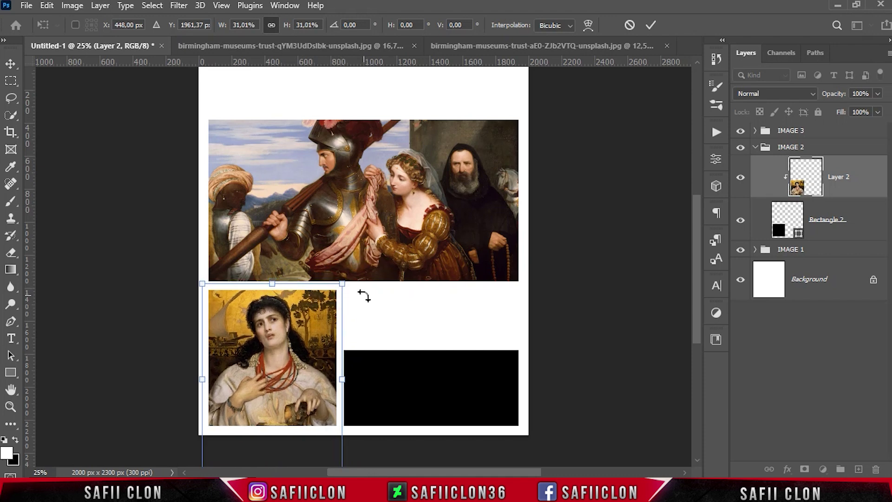
click(651, 26)
key(u)
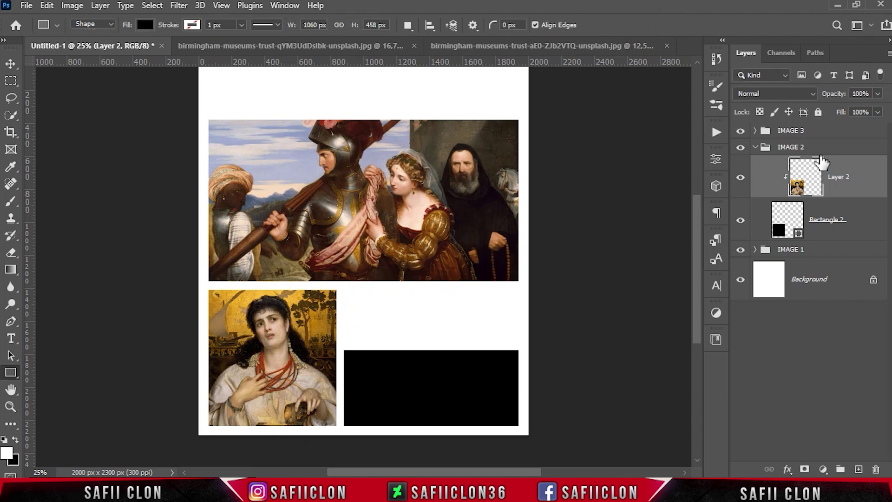
Check the frame layer's visibility, then collapse and hide the IMAGE 2 group
click(740, 221)
click(828, 148)
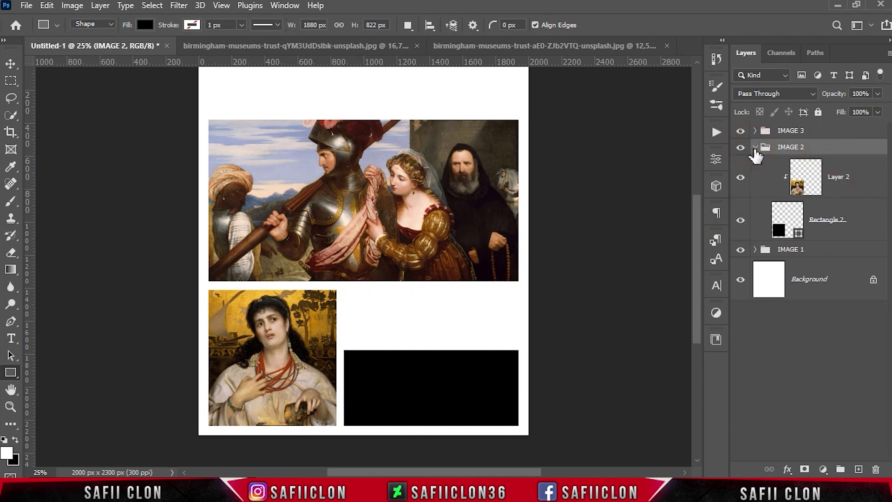
click(755, 147)
click(740, 147)
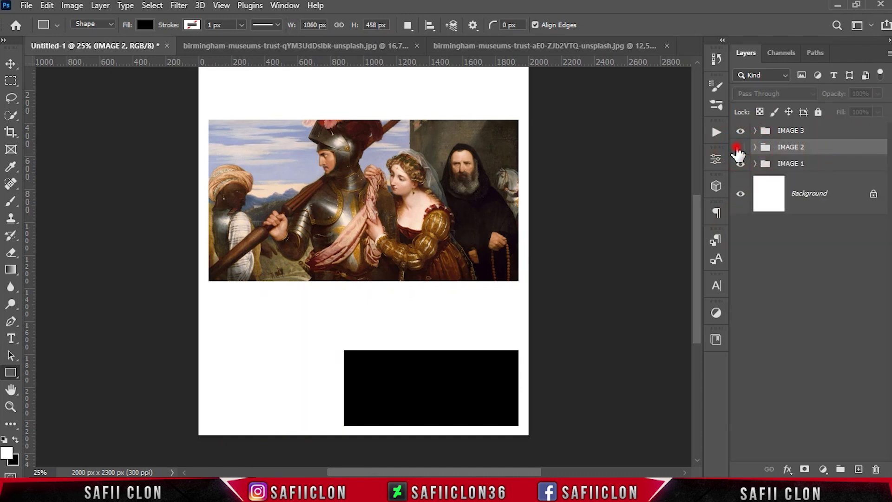
Expand the IMAGE 3 group and select Rectangle 3, the lower-right black box
click(834, 133)
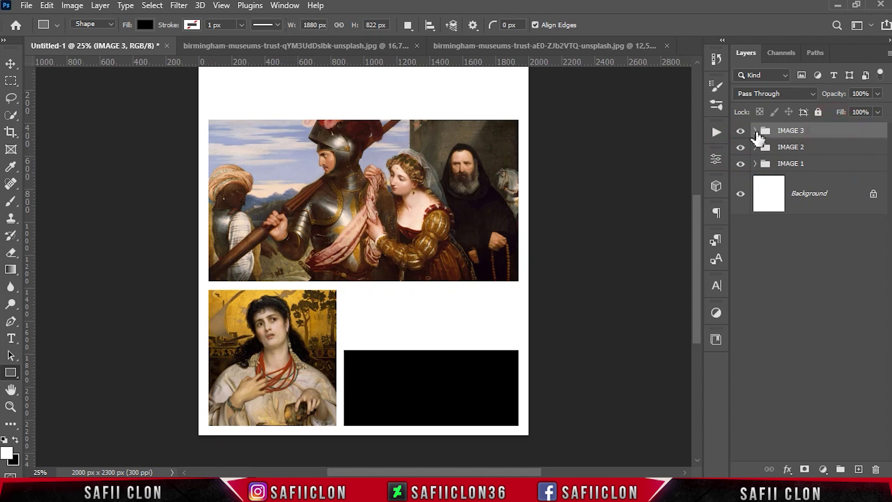
click(755, 131)
click(857, 161)
click(742, 161)
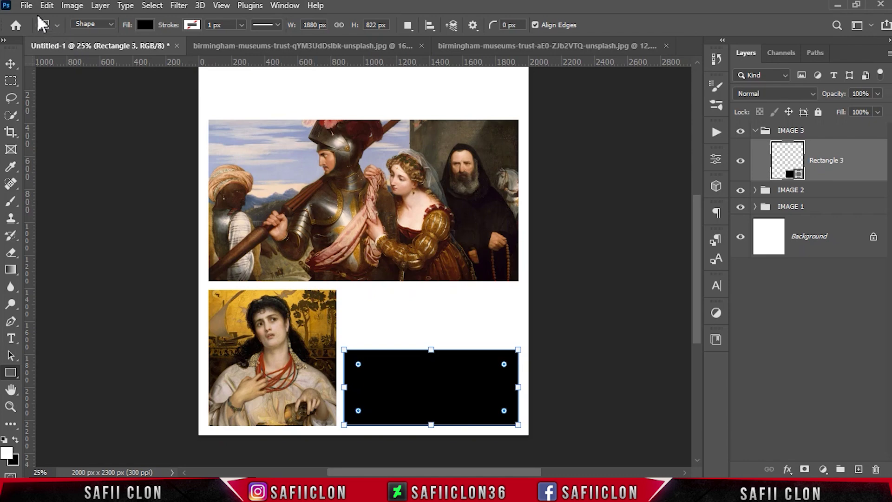
Open the europeana banquet painting and drag it into the poster above Rectangle 3
click(26, 5)
click(40, 31)
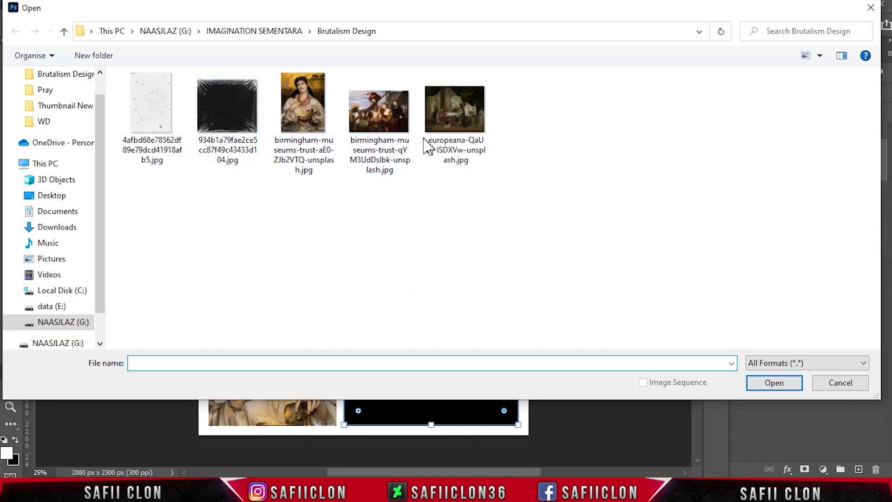
click(427, 140)
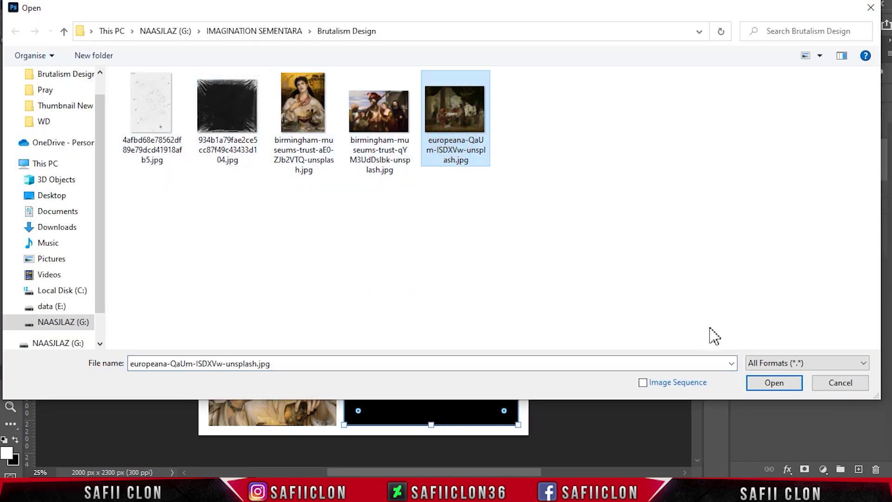
click(771, 382)
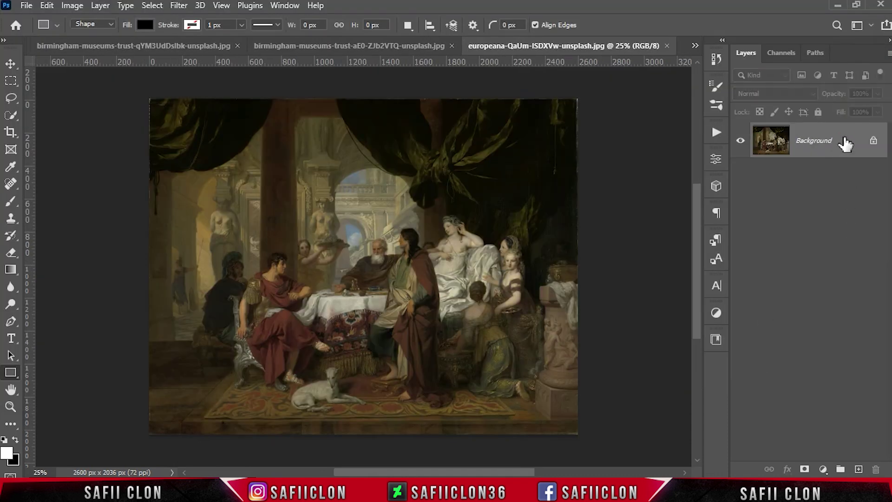
drag(845, 144, 113, 115)
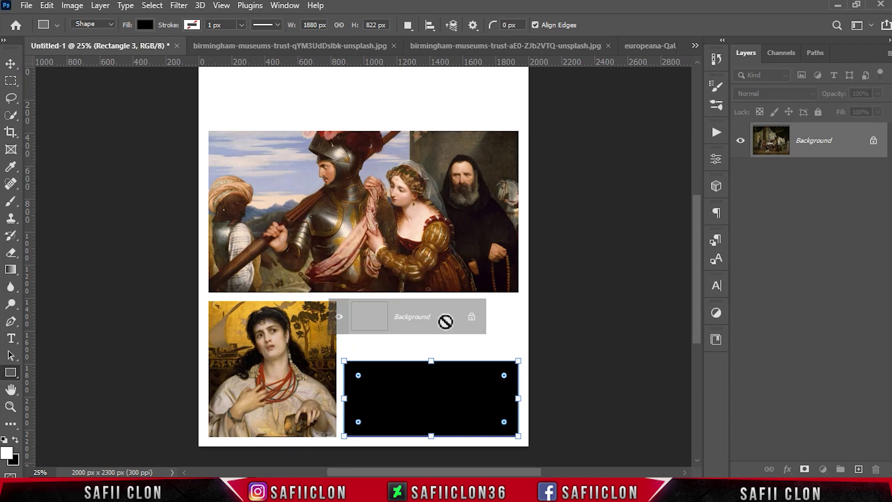
drag(113, 115, 465, 393)
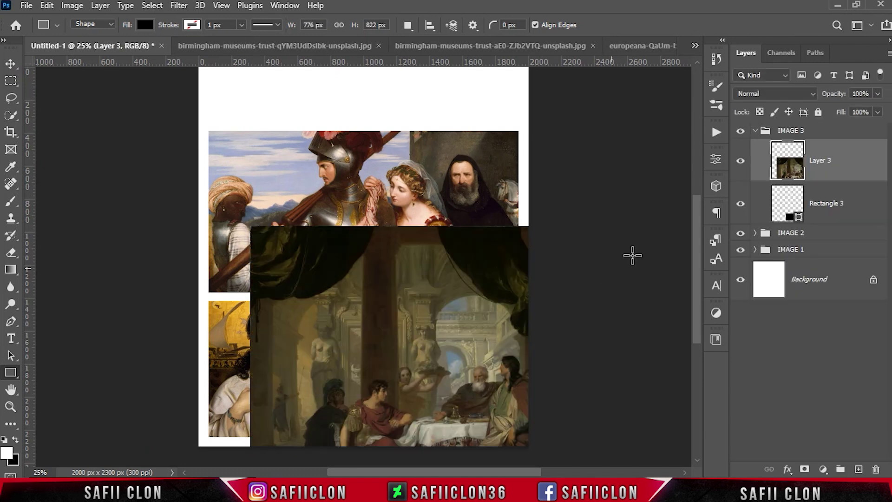
Clip the banquet painting to Rectangle 3 and scale it to fill the lower-right box
right_click(844, 167)
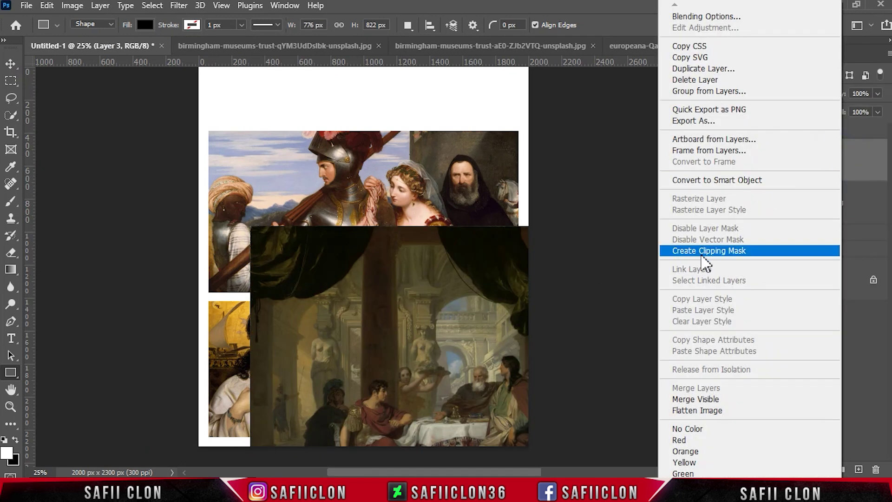
click(701, 252)
click(742, 161)
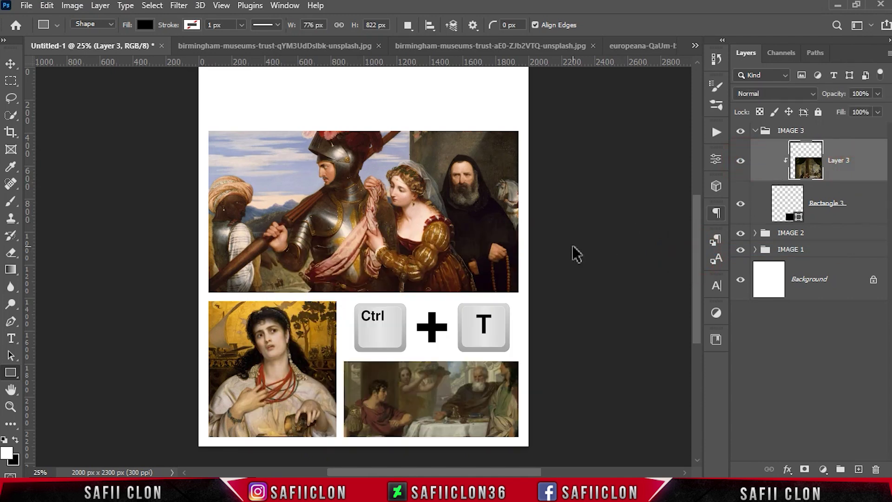
key(ctrl+t)
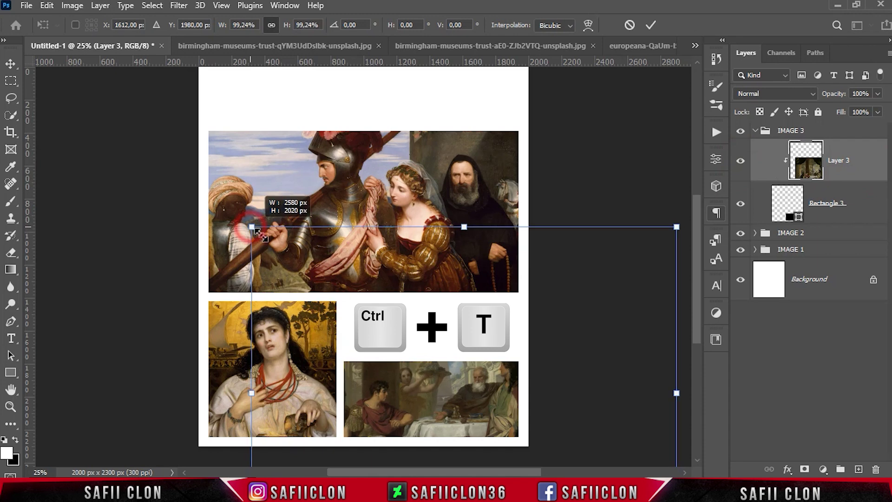
drag(251, 226, 335, 294)
drag(473, 410, 459, 407)
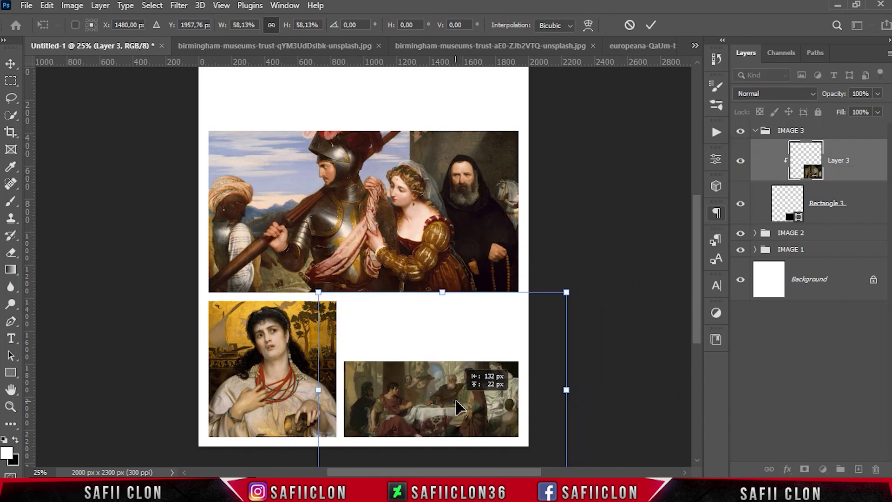
drag(567, 291, 541, 386)
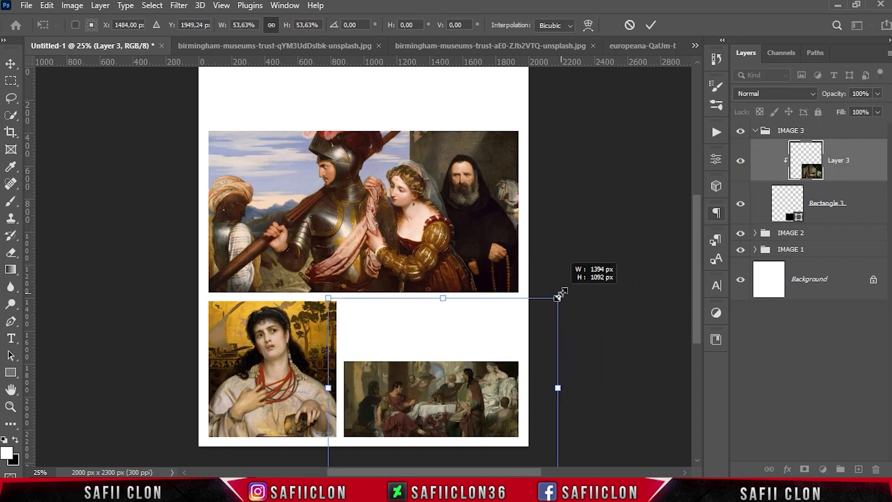
drag(540, 379, 541, 377)
click(651, 25)
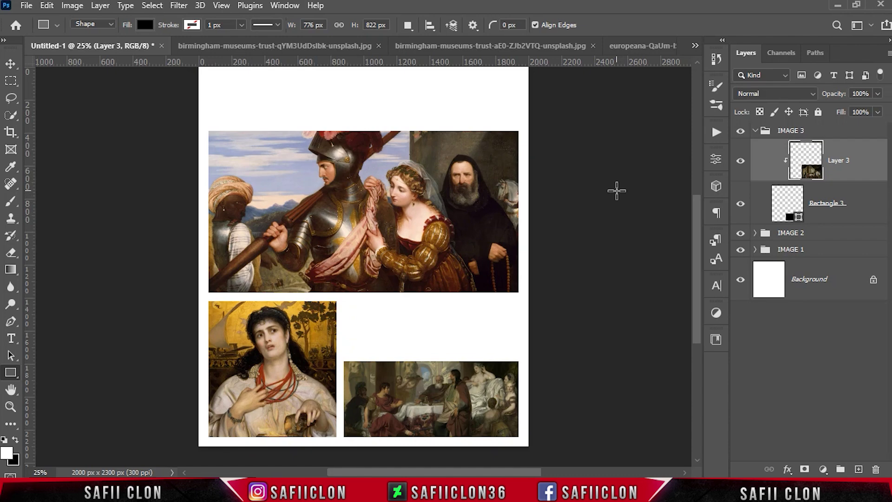
Toggle the painting's clipping mask to compare, then zoom in to inspect the artwork
alt+click(741, 170)
alt+click(741, 169)
key(ctrl+plus)
key(ctrl+plus)
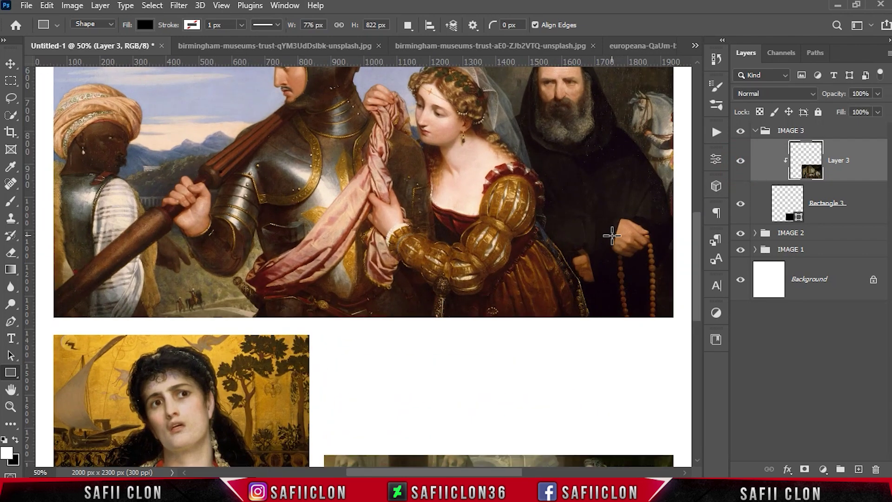
mouse_move(697, 278)
mouse_down()
mouse_move(701, 333)
mouse_move(702, 288)
mouse_up()
key(ctrl+minus)
key(ctrl+minus)
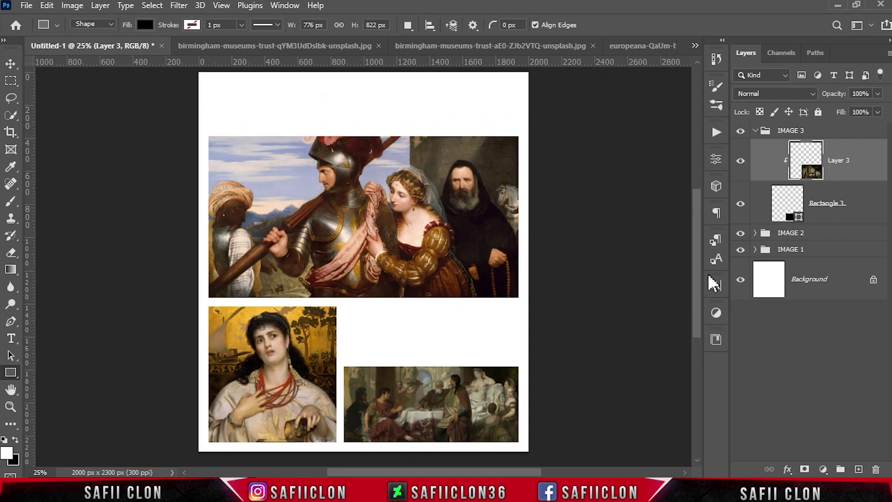
scroll(706, 278, up, 1)
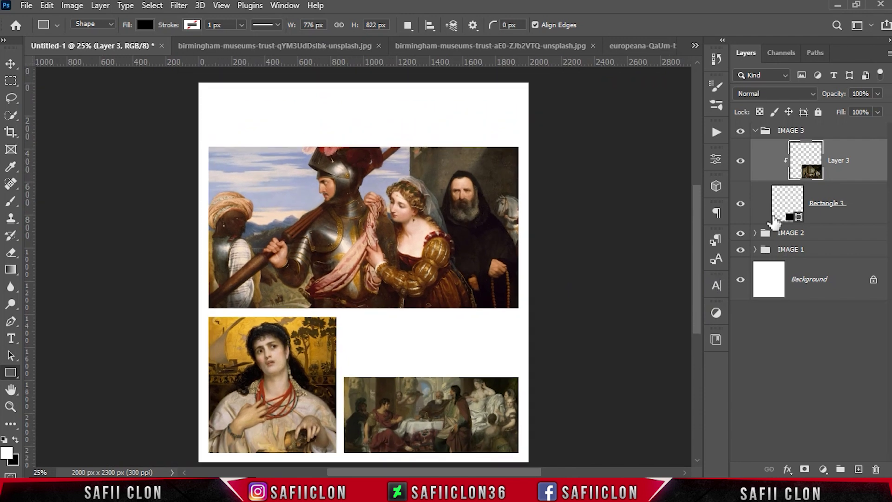
click(838, 133)
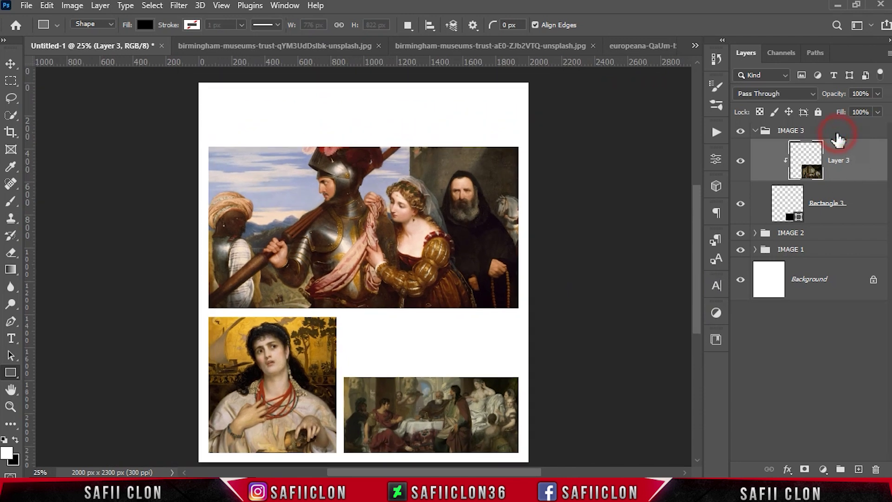
Add a black solid-colour fill layer just above the Background, behind all three paintings
click(755, 131)
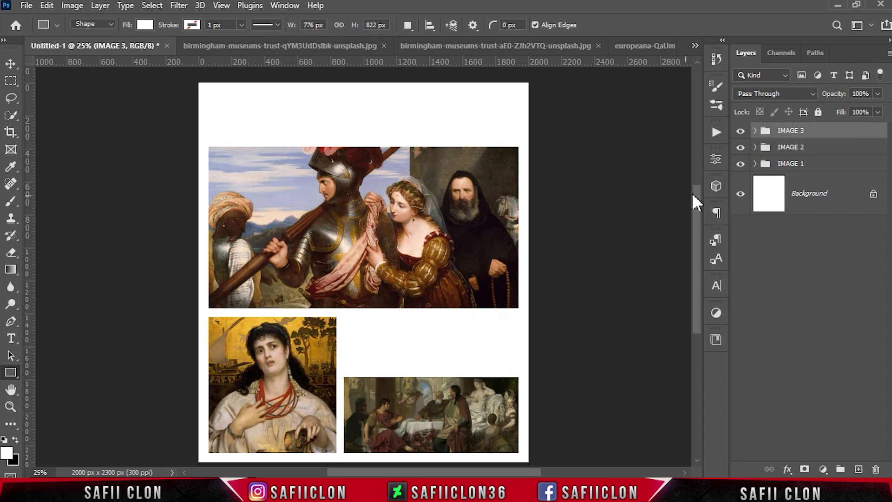
click(836, 195)
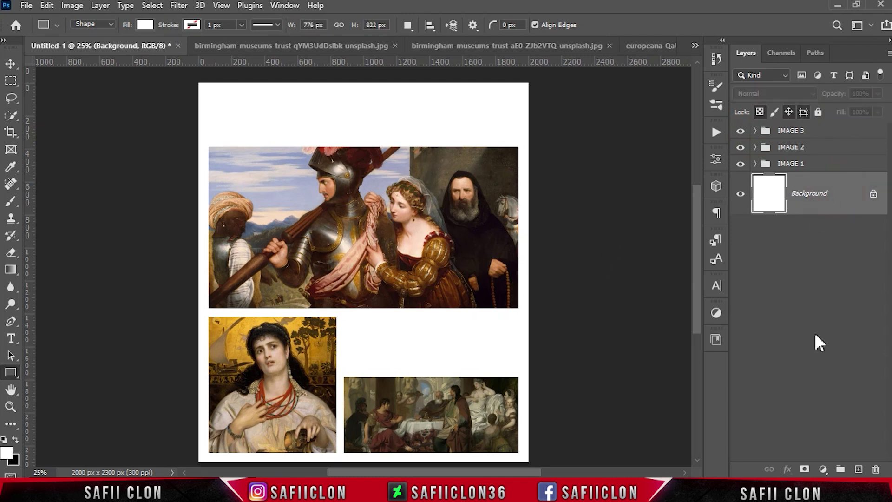
click(823, 470)
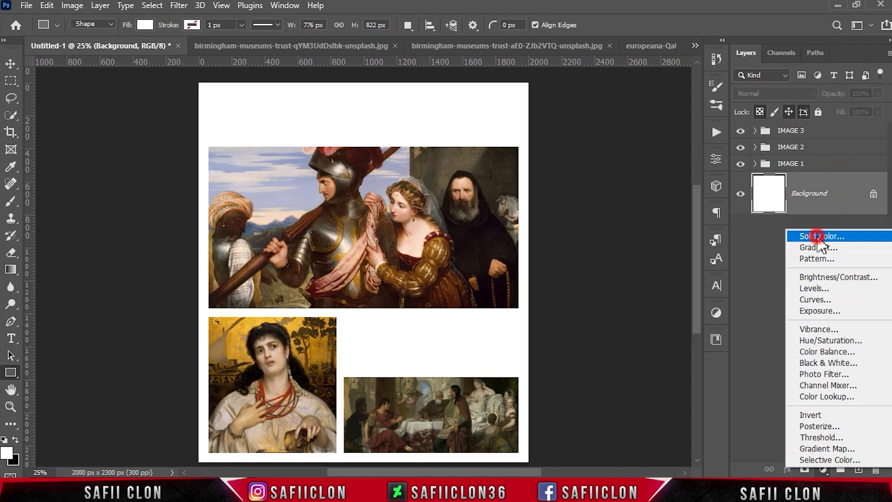
click(818, 235)
drag(594, 267, 531, 316)
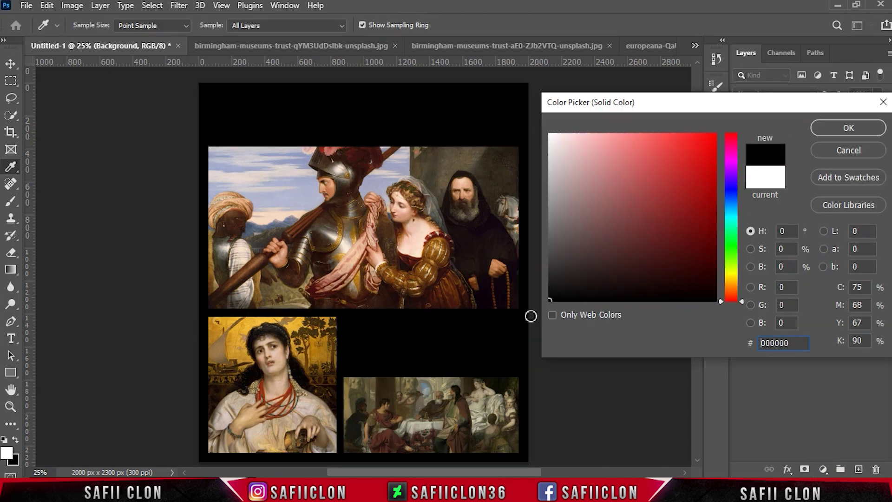
click(837, 122)
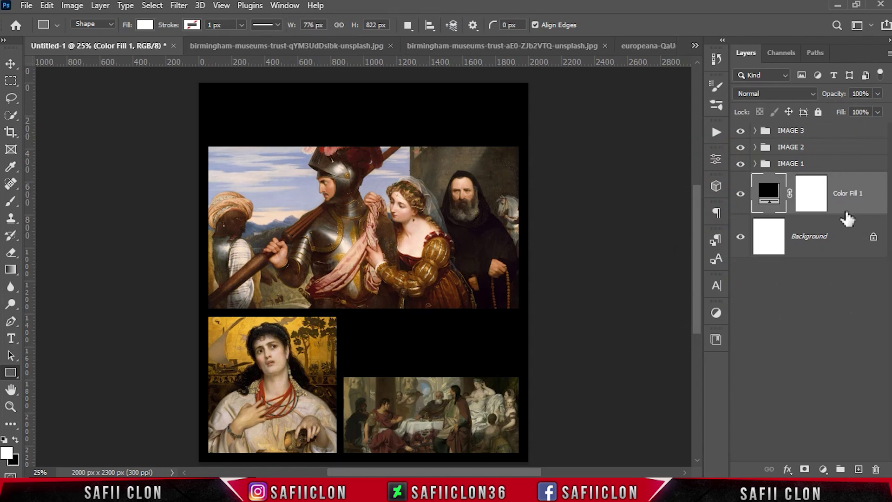
click(741, 194)
click(833, 135)
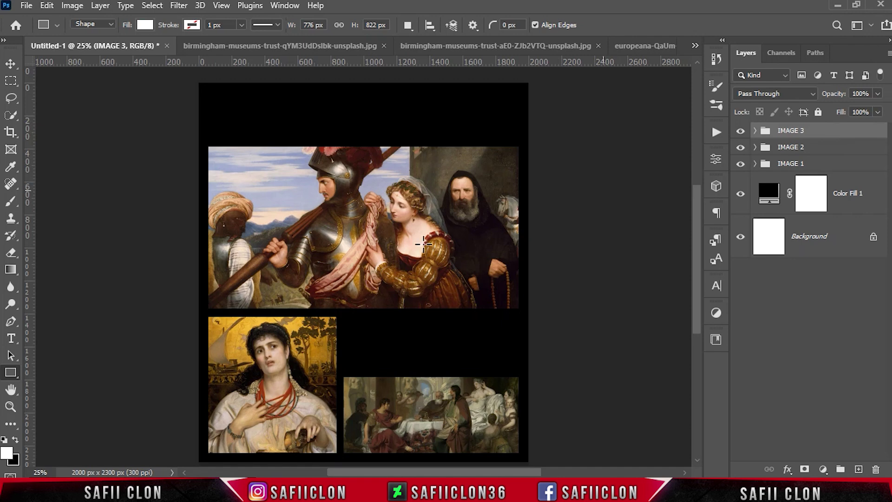
Set up the Horizontal Type Tool with Futura Bold in white
click(10, 339)
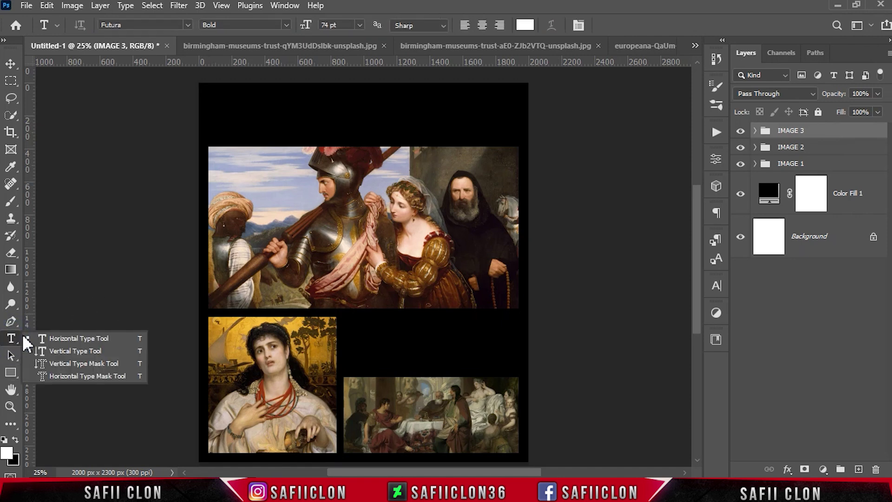
click(67, 341)
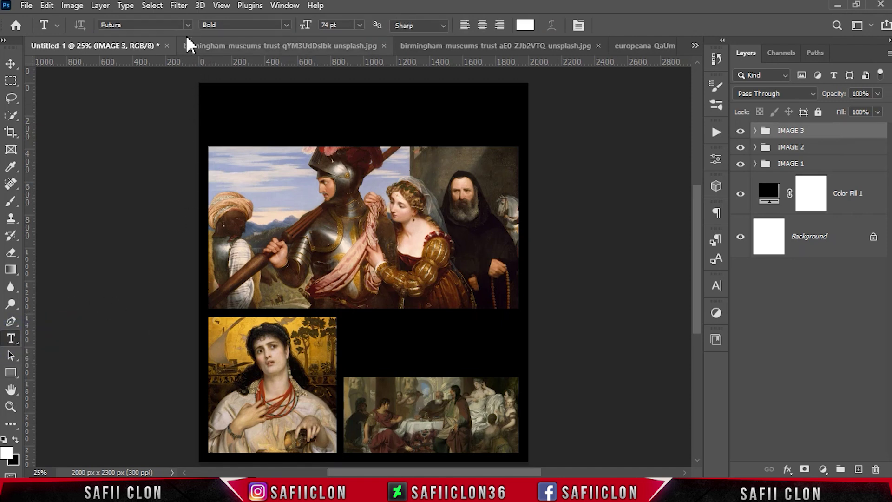
click(189, 25)
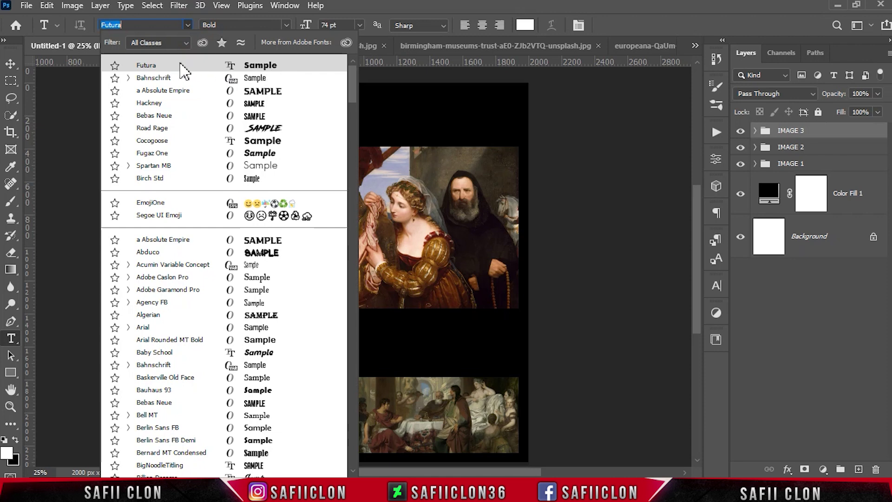
click(183, 69)
click(286, 24)
click(248, 36)
click(525, 25)
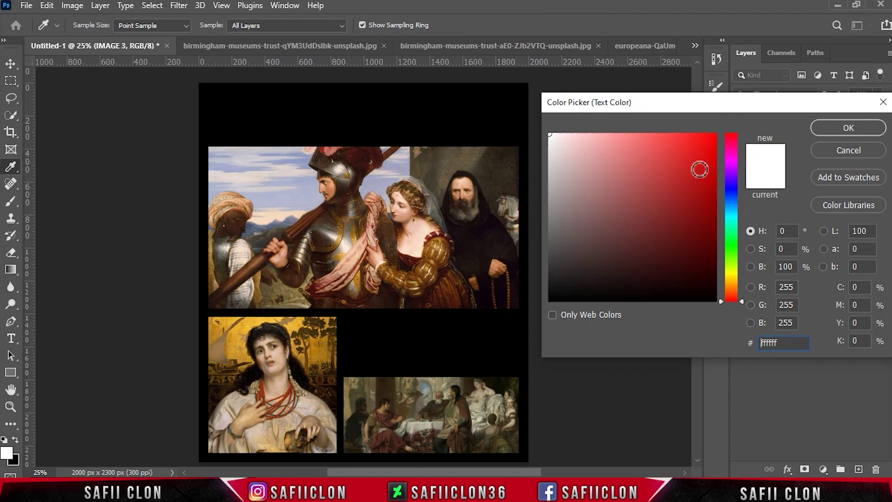
click(830, 133)
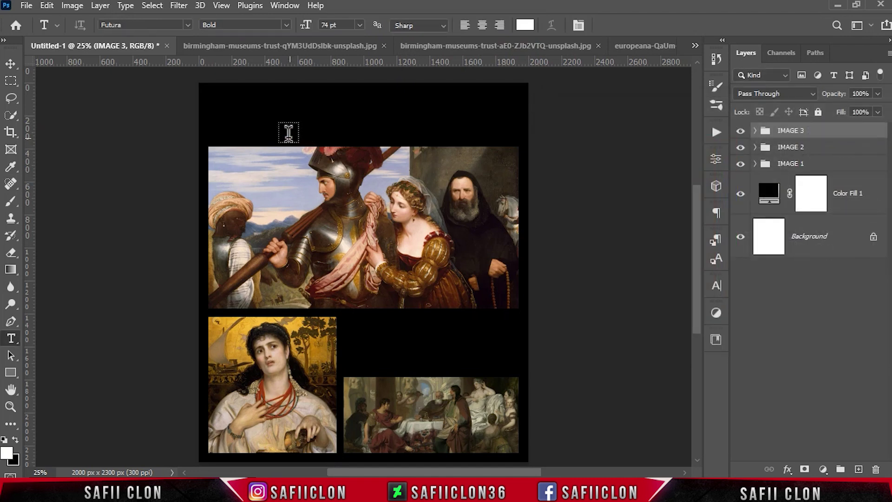
Show the guides and type the FORGIVENESS title across the poster top
key(ctrl+h)
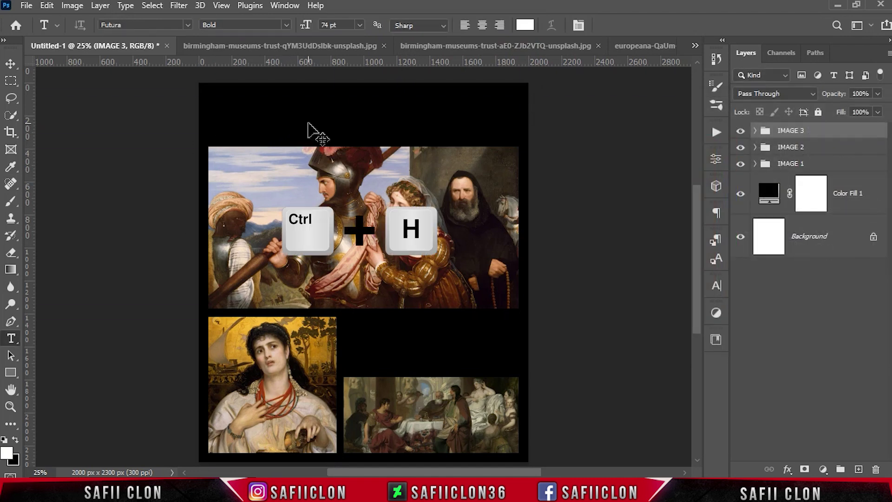
key(ctrl+h)
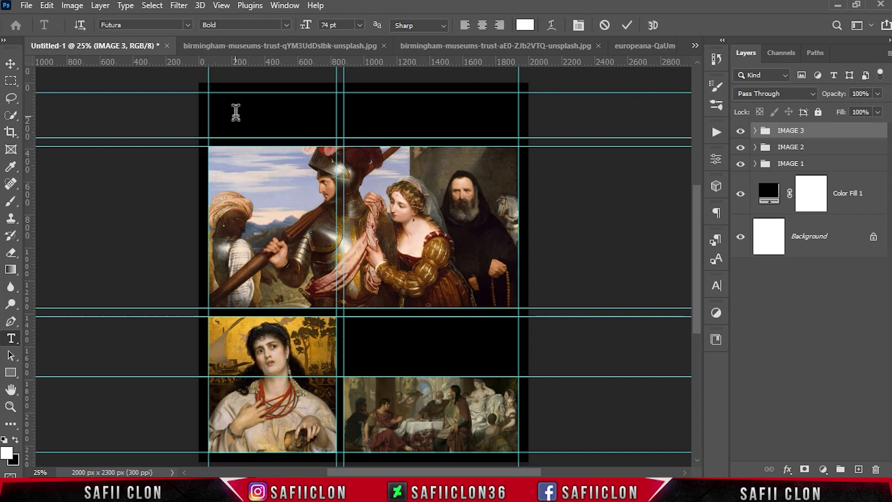
click(235, 116)
text(FORGIV)
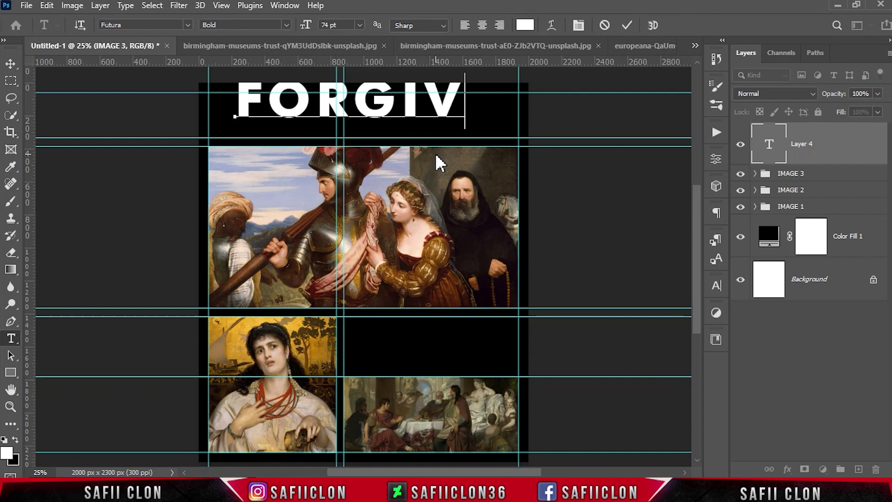
text(EN)
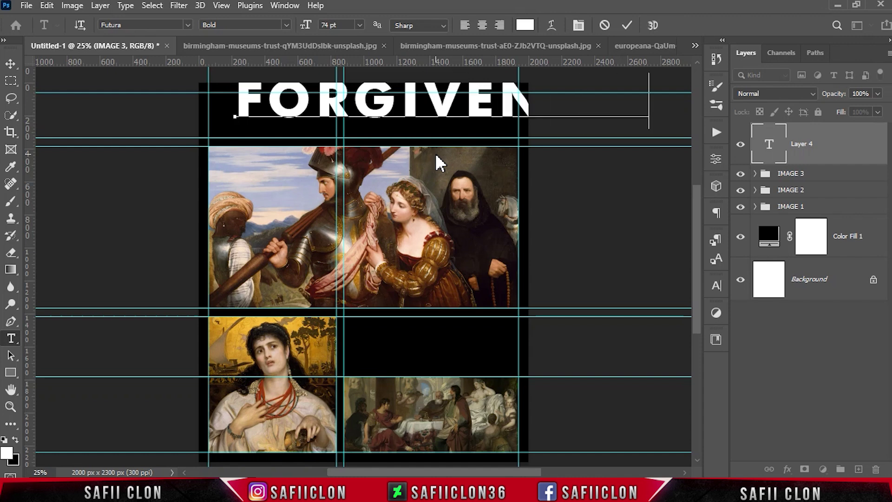
drag(238, 97, 664, 124)
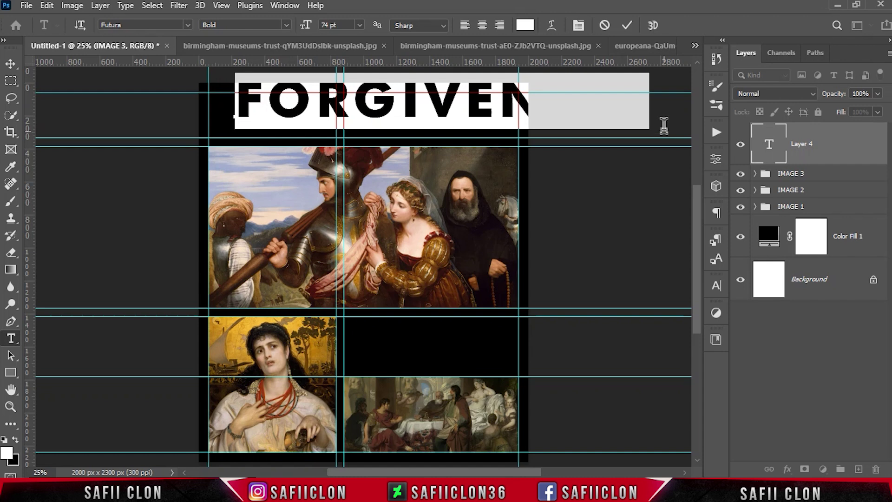
click(627, 26)
Move FORGIVENESS onto the guides and scale it to about 87% to fit the top band
key(ctrl+t)
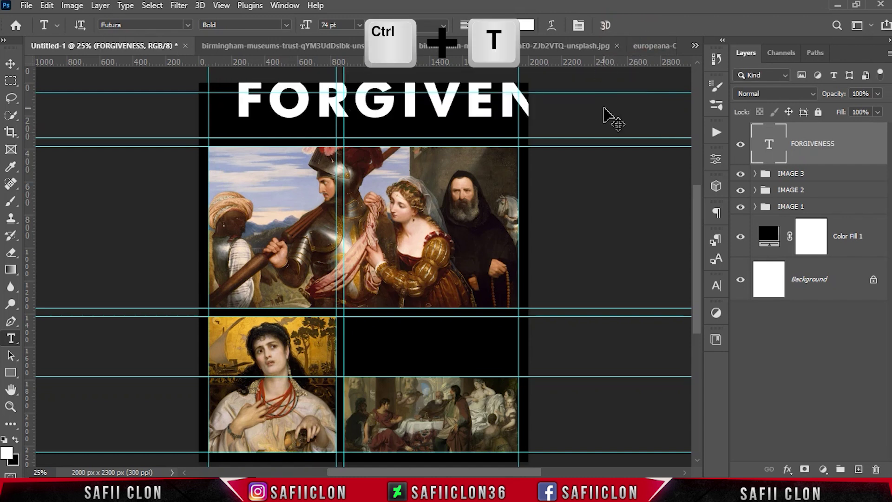
drag(451, 119, 447, 125)
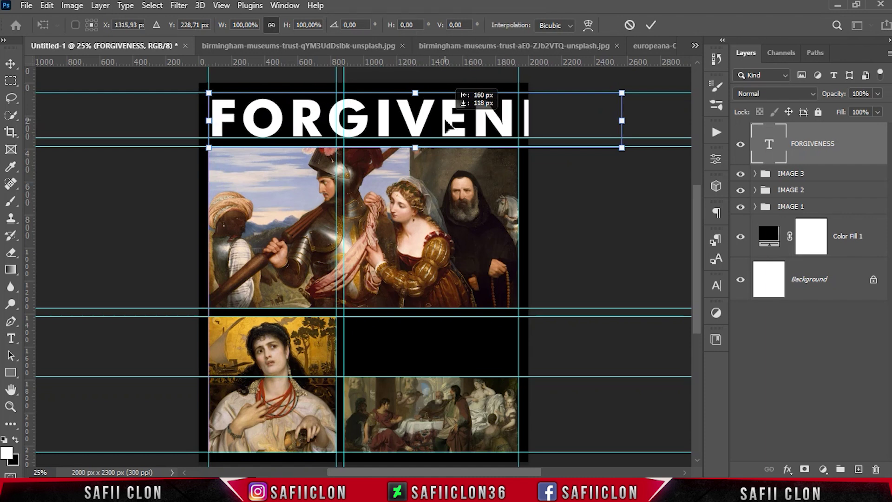
drag(622, 92, 515, 93)
scroll(594, 124, up, 2)
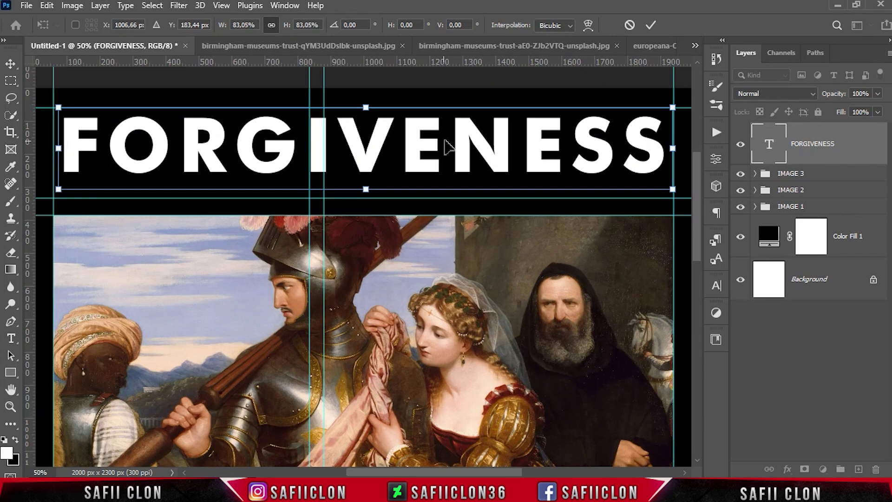
scroll(642, 149, down, 1)
mouse_move(577, 169)
mouse_down()
mouse_move(574, 162)
mouse_move(588, 164)
mouse_up()
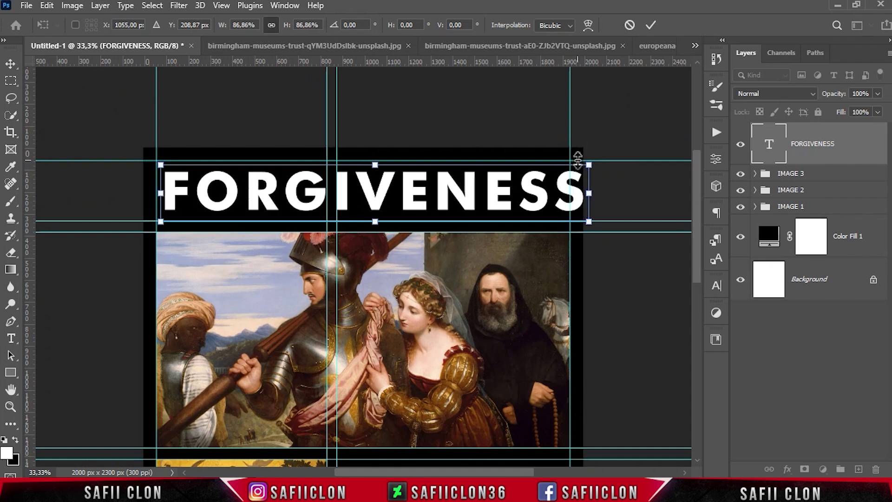
click(650, 26)
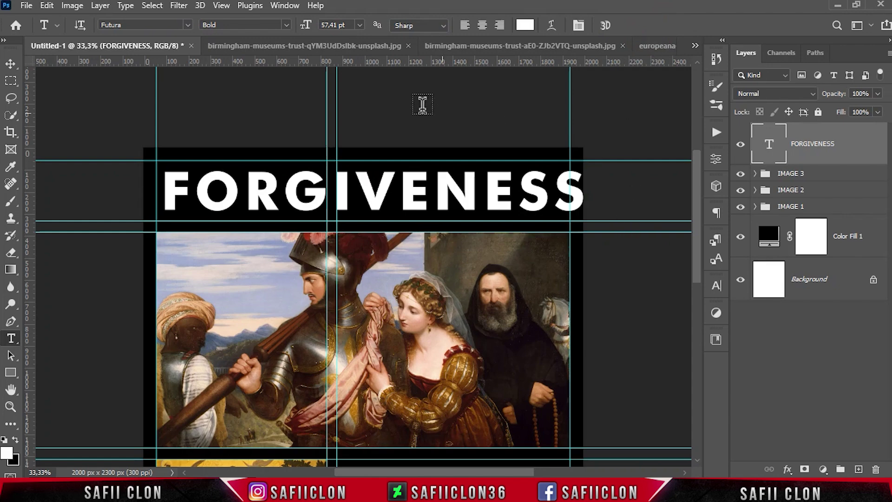
click(284, 6)
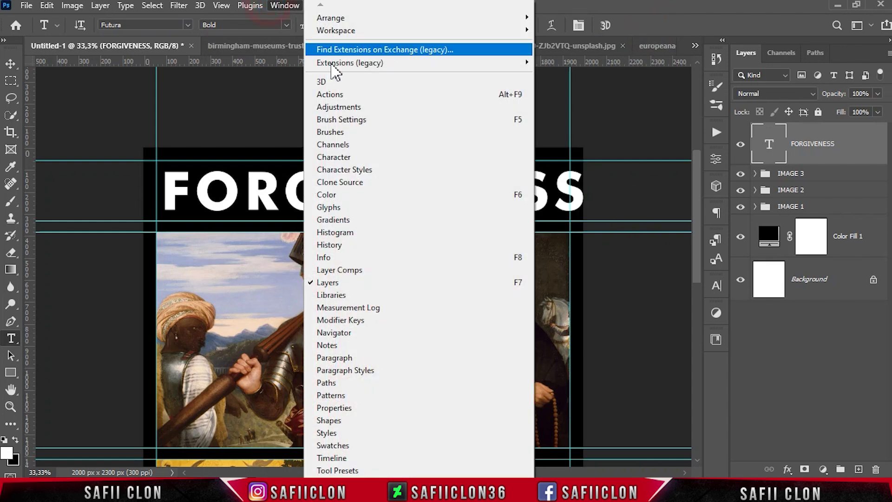
Set the FORGIVENESS letter tracking to 15 in the Character panel
click(350, 159)
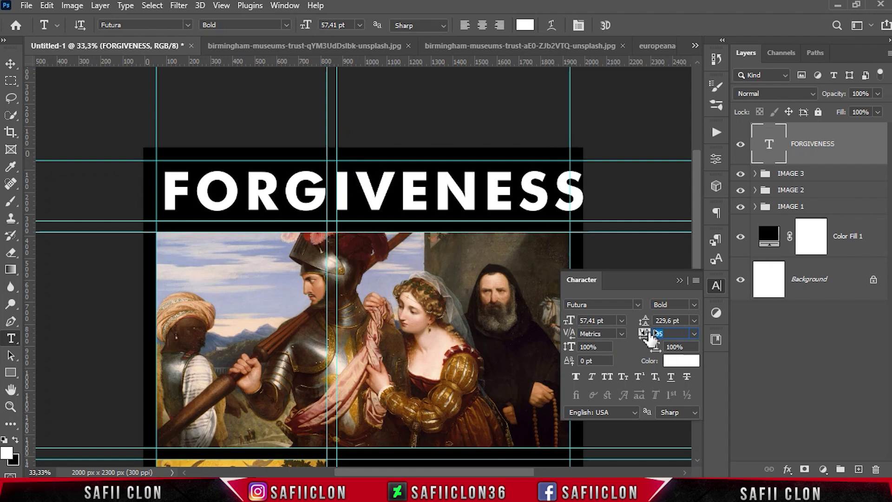
drag(648, 337, 645, 332)
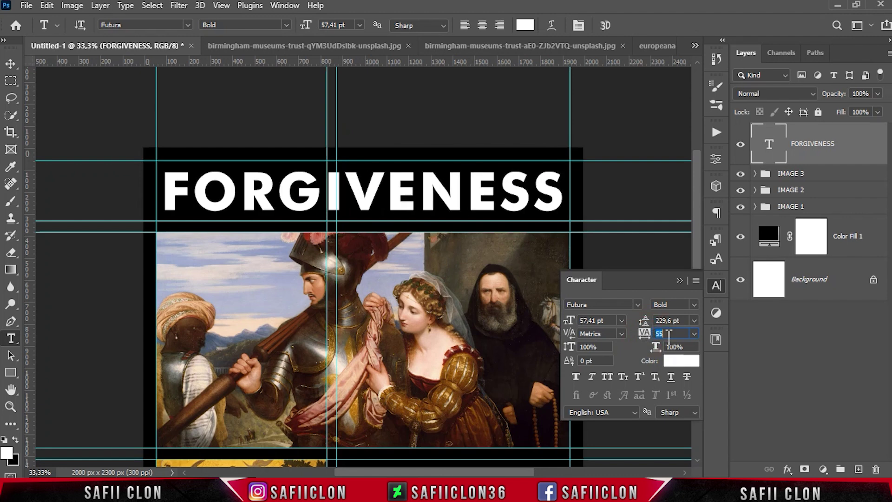
drag(647, 338, 644, 332)
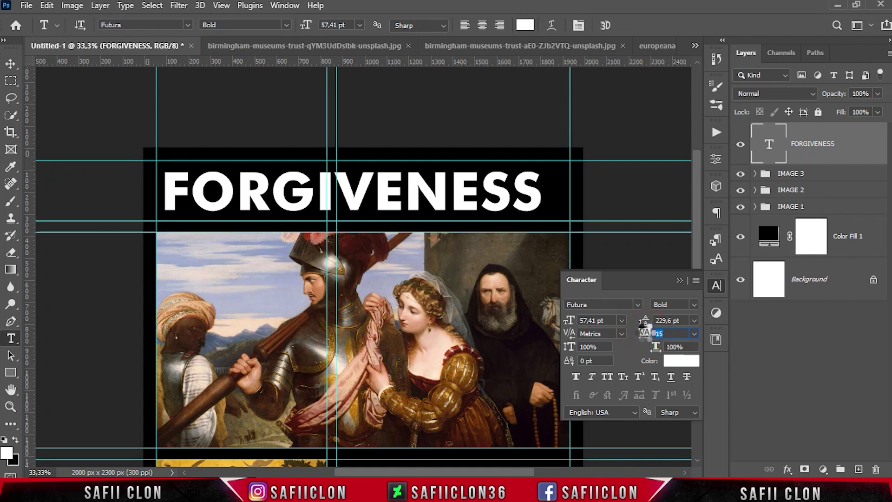
click(678, 280)
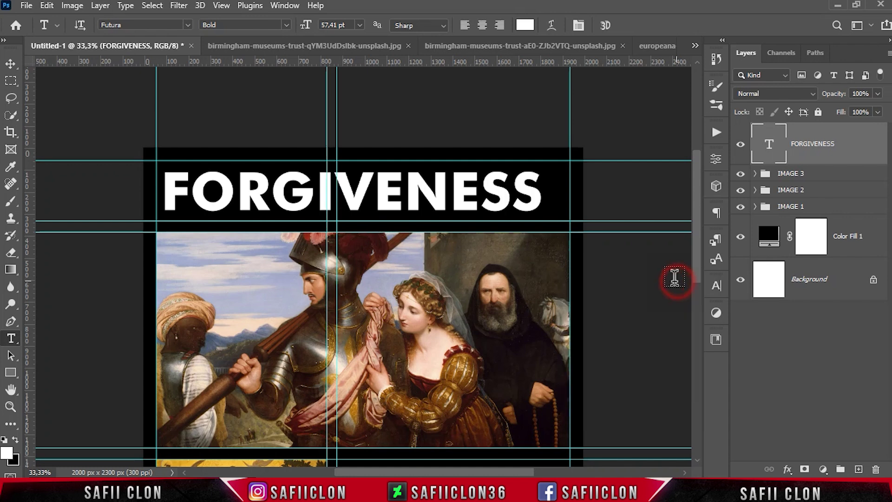
Enlarge FORGIVENESS slightly to span the poster width, nudging it down and right
key(ctrl+t)
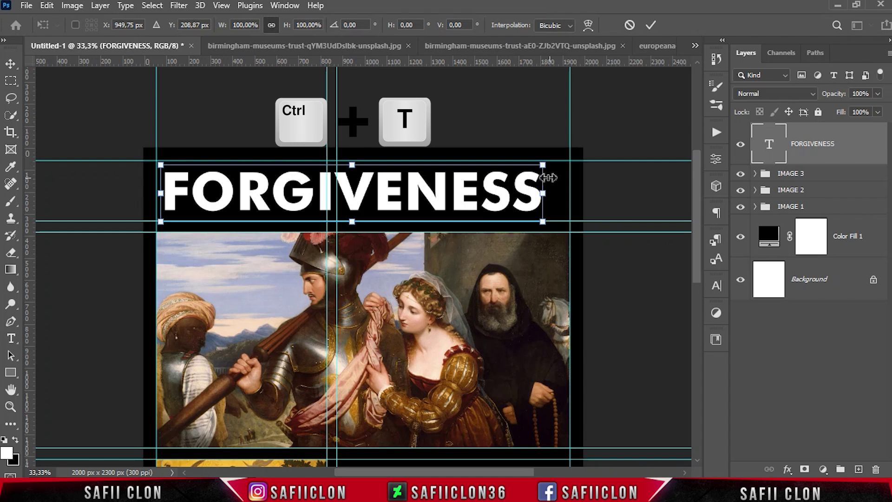
drag(545, 162, 567, 158)
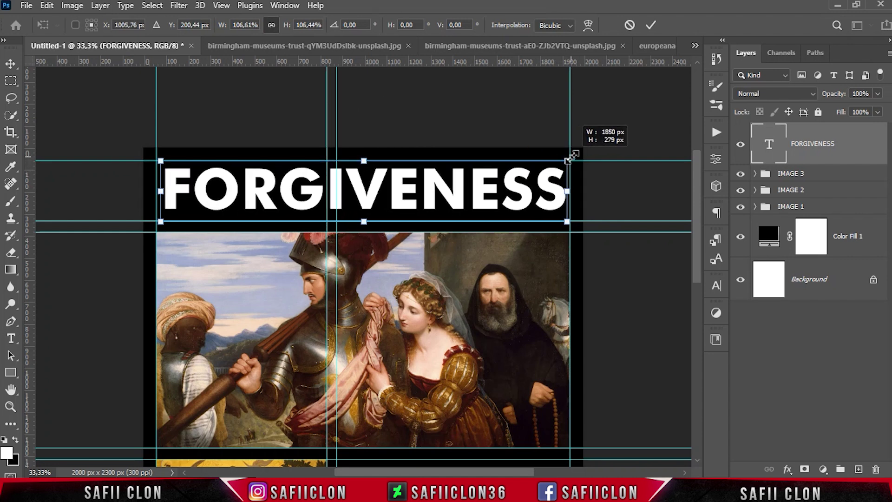
key(Down)
key(Down)
key(Down)
key(Right)
key(Right)
key(Right)
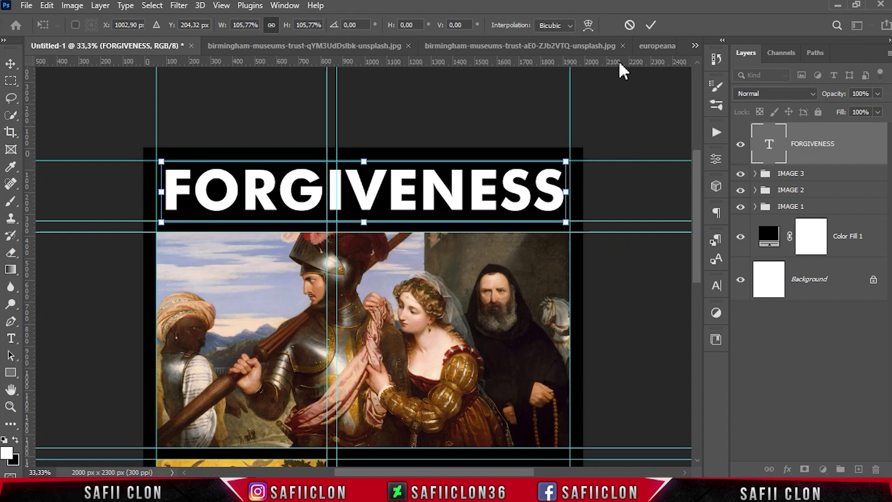
click(650, 24)
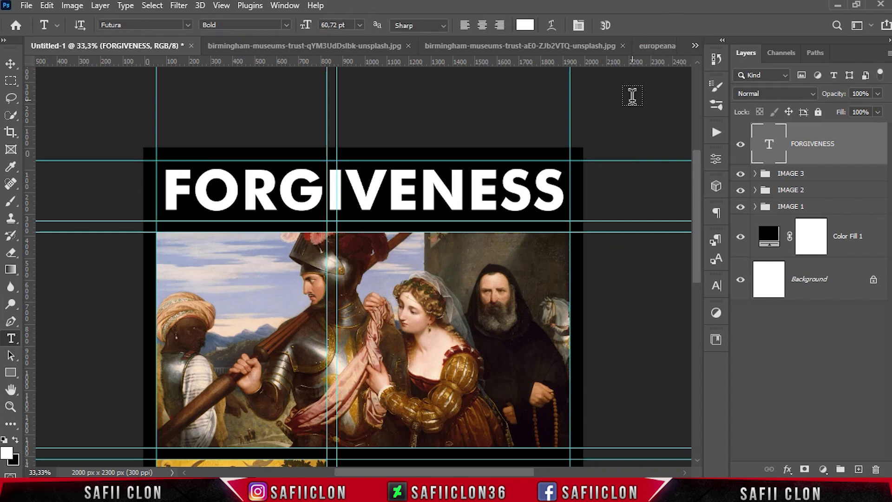
Hide the guides and review the three-painting poster
key(ctrl+minus)
key(ctrl+h)
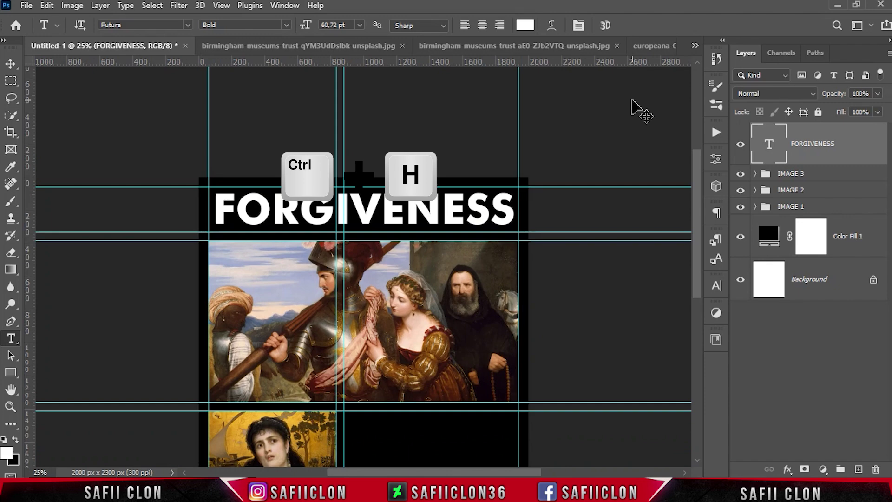
key(ctrl+plus)
key(ctrl+plus)
key(ctrl+minus)
key(ctrl+minus)
key(ctrl+plus)
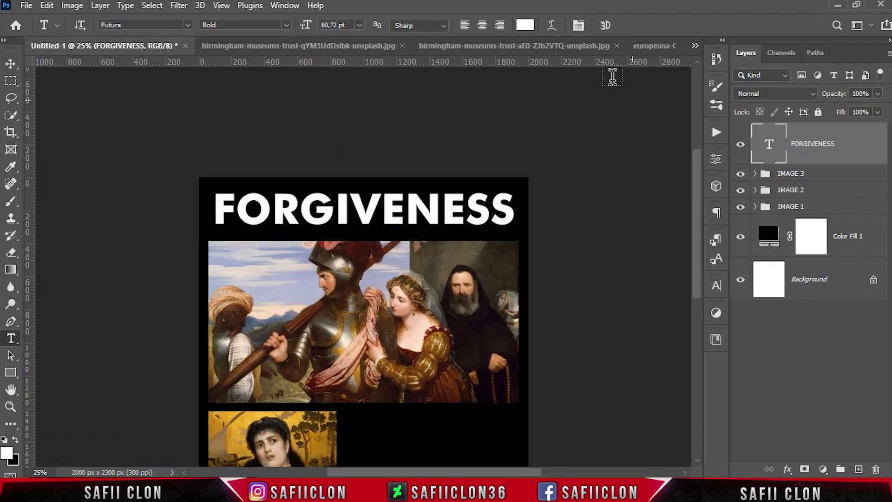
scroll(629, 95, down, 3)
scroll(527, 207, down, 2)
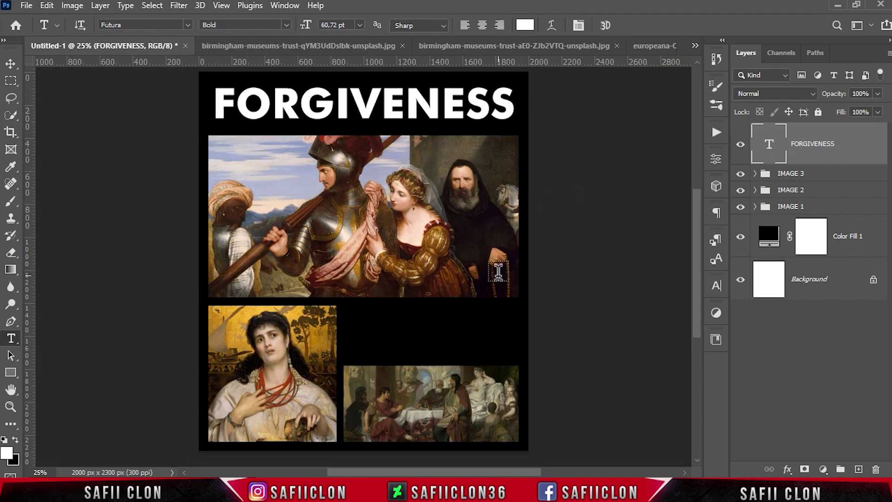
Type a second white title, REALITY, beside the lower paintings
click(361, 318)
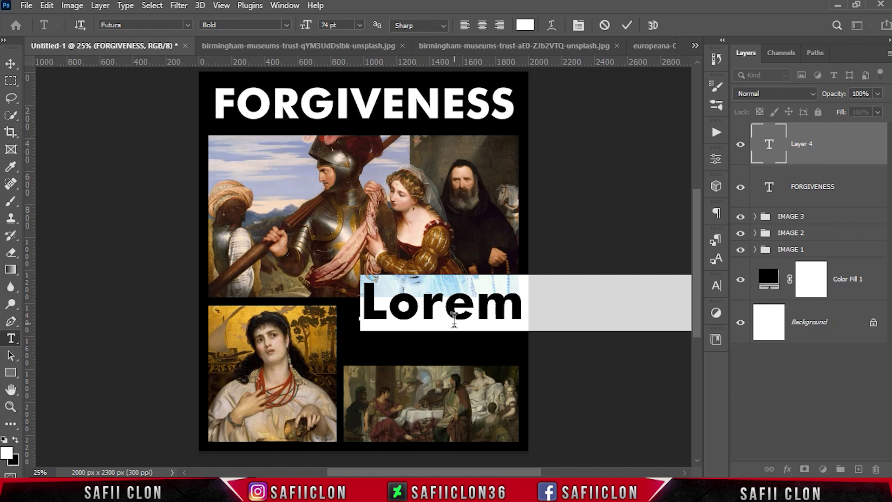
text(REALIT)
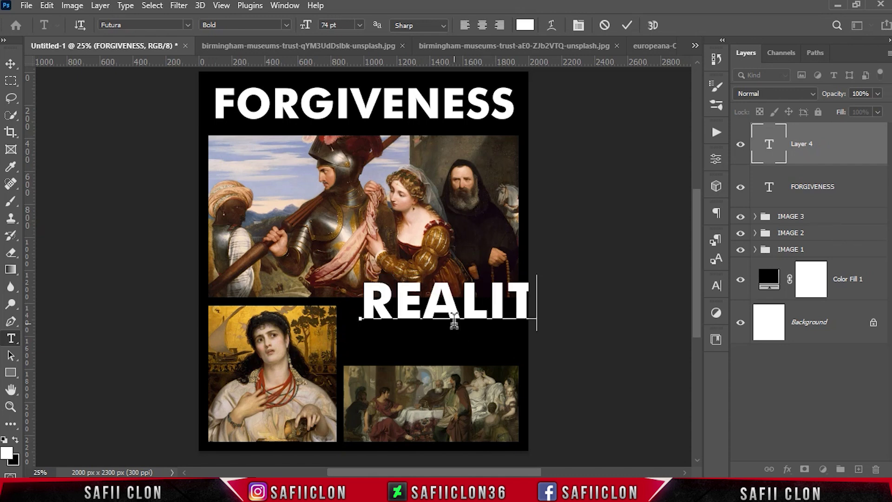
drag(370, 291, 594, 289)
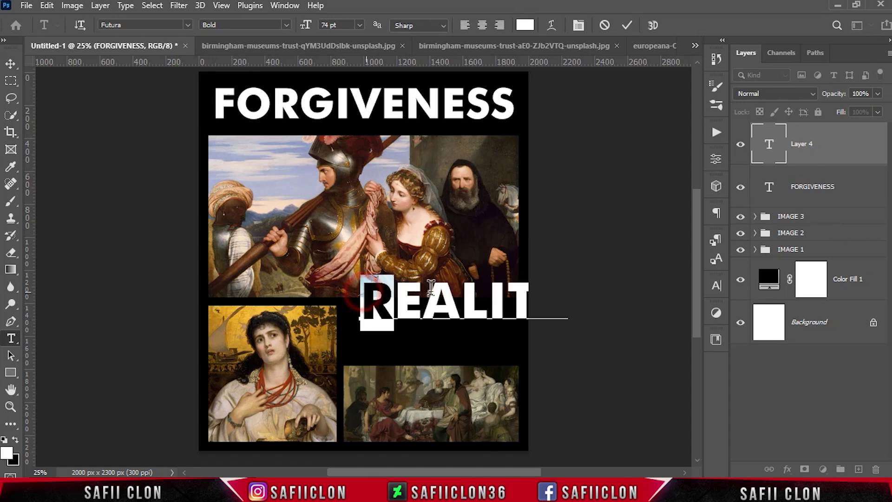
click(629, 25)
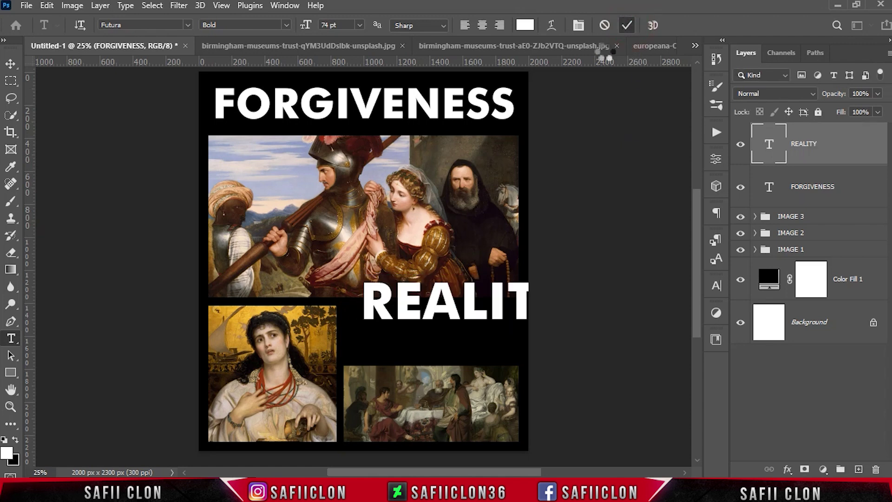
Show the guides and scale REALITY down to fit between them beside the portrait
key(ctrl+h)
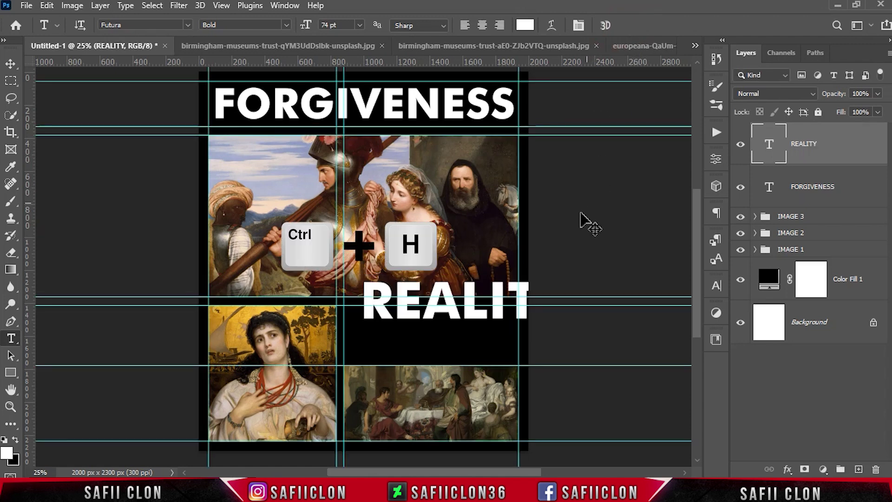
key(ctrl+t)
mouse_move(500, 286)
mouse_down()
mouse_move(480, 316)
mouse_move(494, 314)
mouse_up()
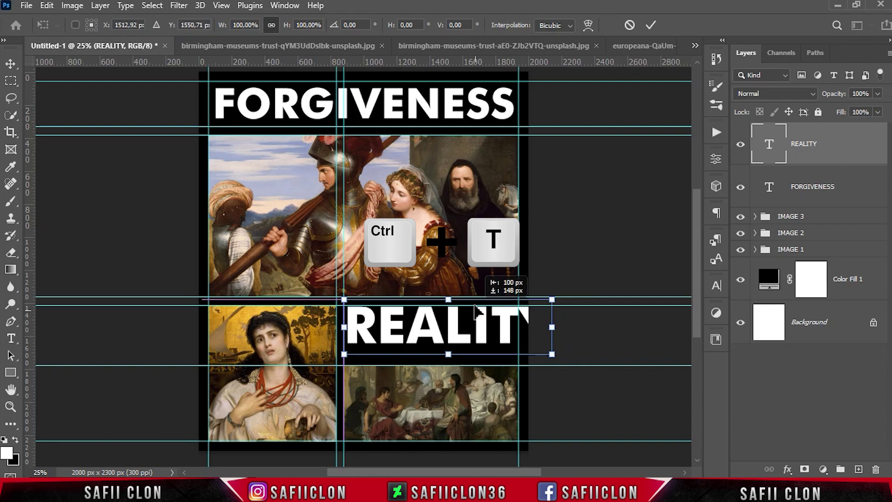
drag(550, 354, 516, 340)
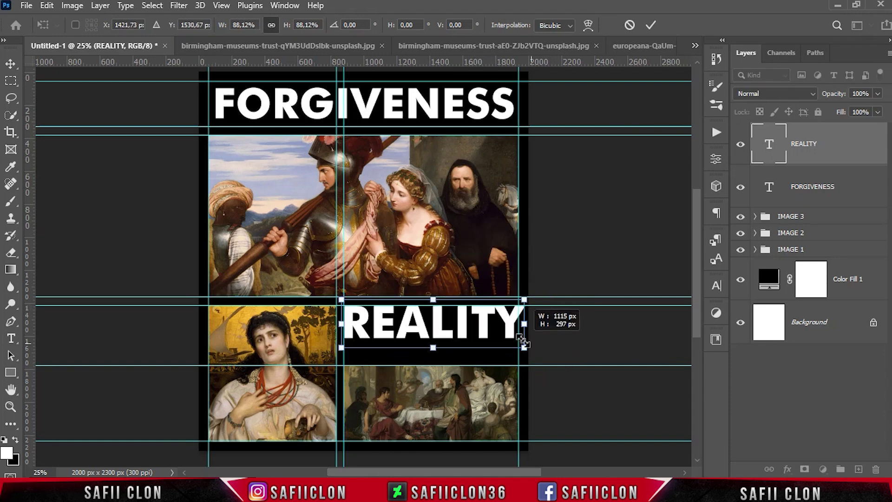
key(ctrl+plus)
key(ctrl+plus)
scroll(511, 341, down, 3)
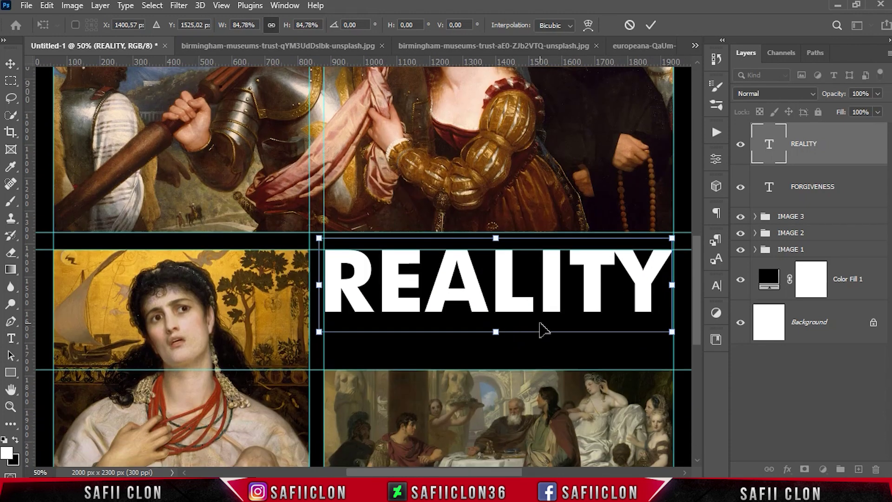
drag(318, 331, 317, 332)
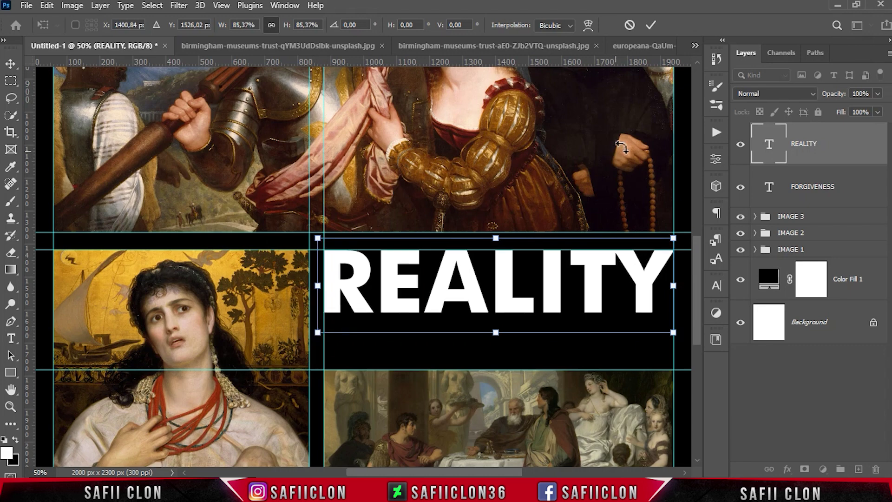
click(651, 24)
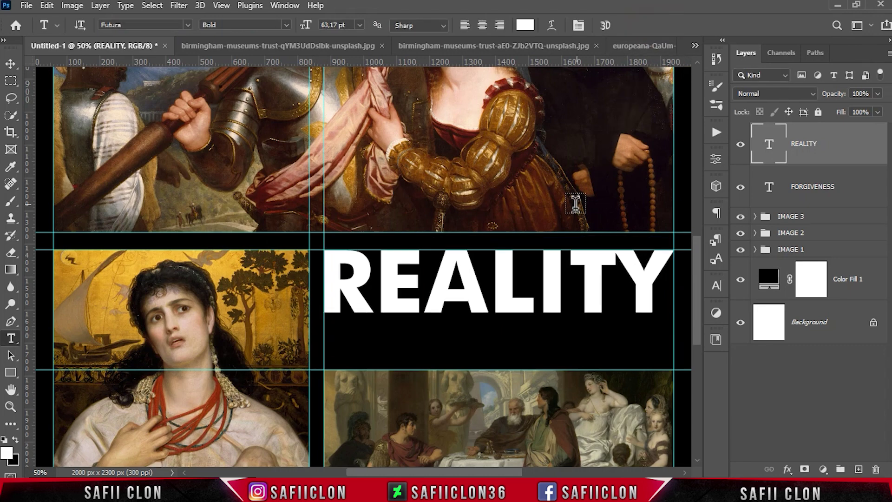
key(ctrl+minus)
key(ctrl+minus)
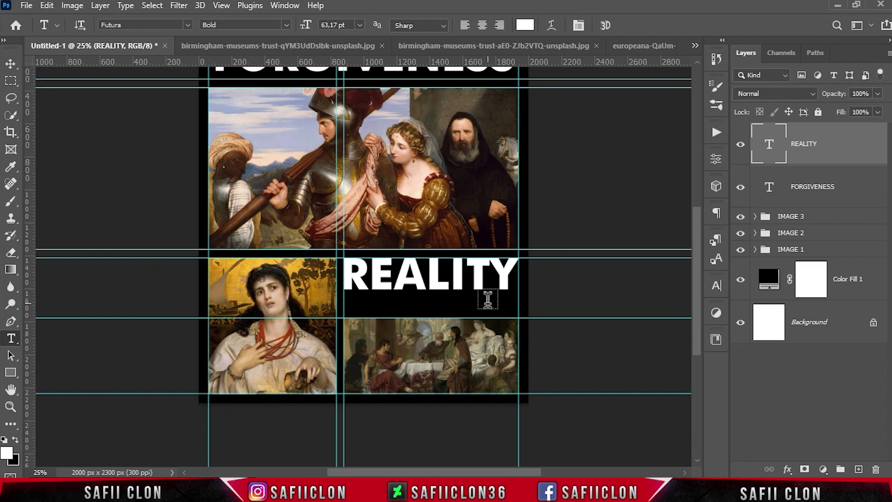
scroll(561, 302, up, 3)
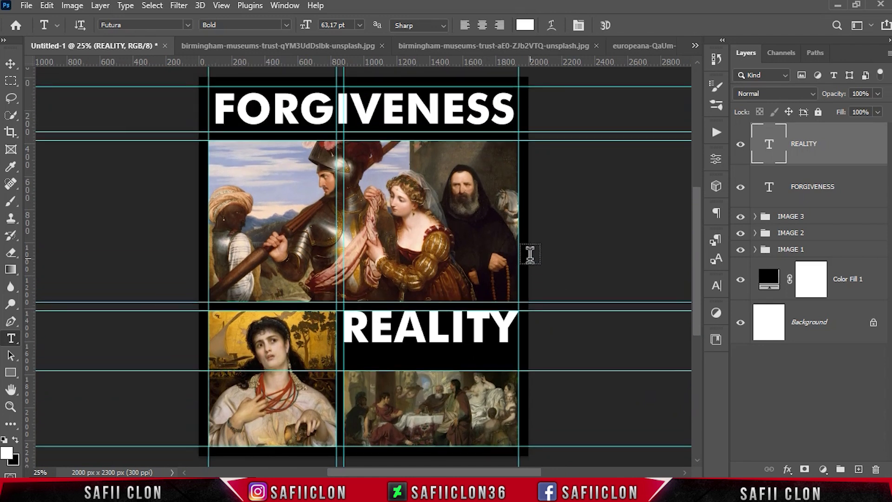
Draw a rectangle over the FORGIVENESS band and move its layer below the titles
click(11, 372)
click(69, 372)
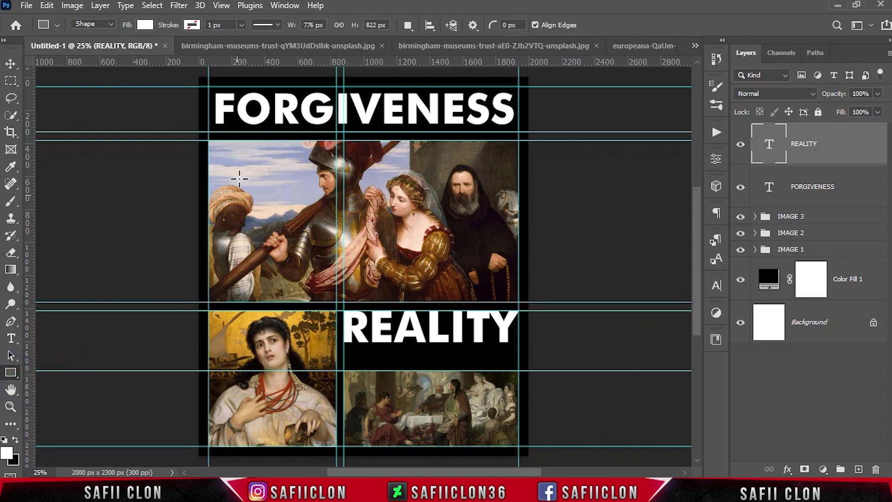
drag(210, 86, 519, 133)
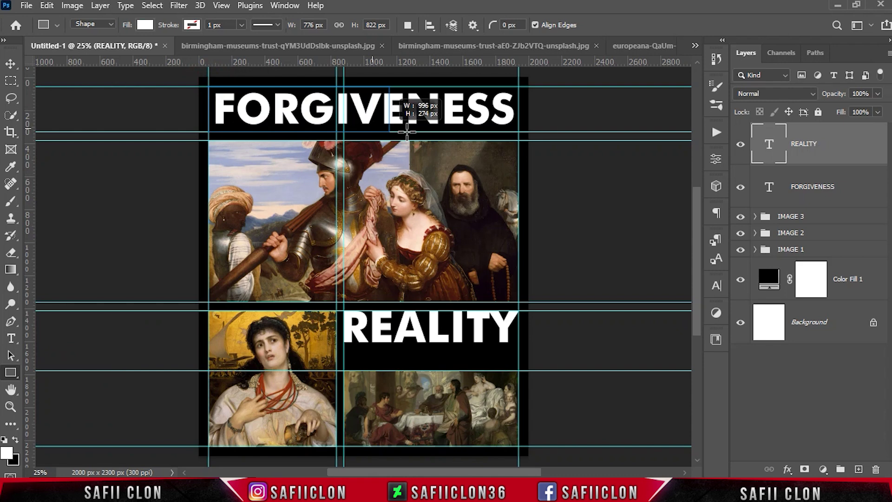
drag(519, 134, 518, 132)
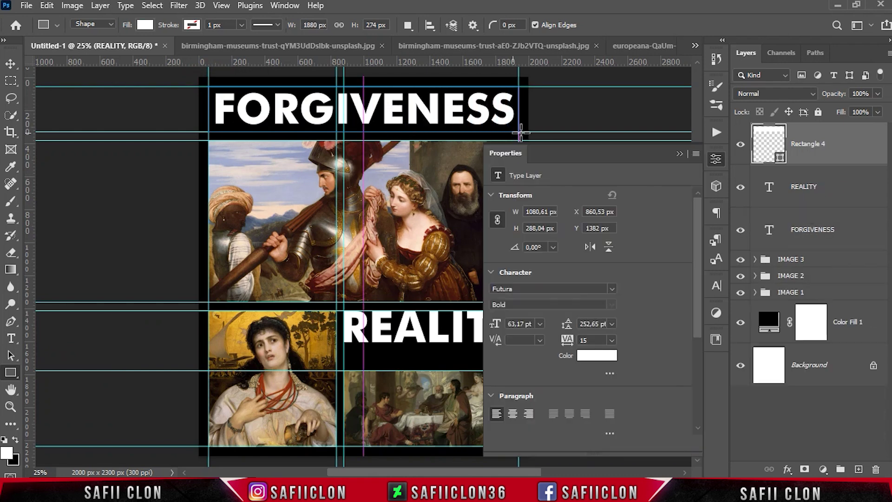
click(680, 154)
drag(832, 144, 829, 232)
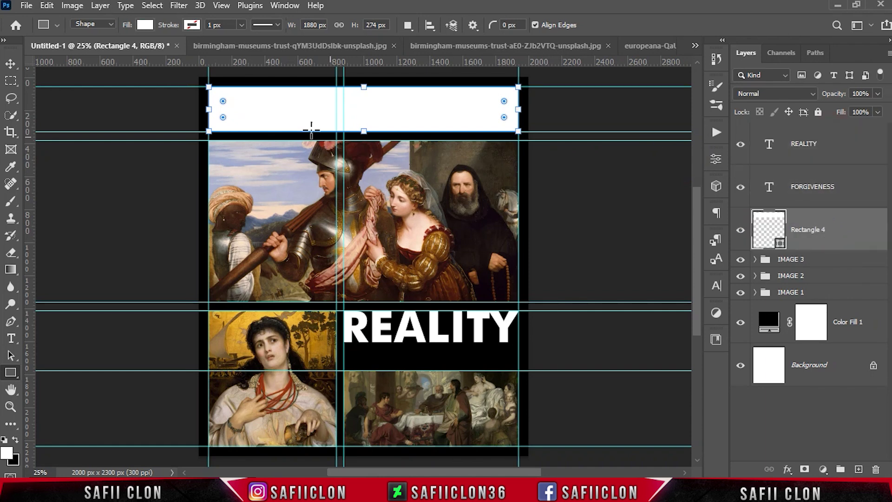
Give the rectangle no fill and a solid white stroke
click(145, 25)
click(67, 49)
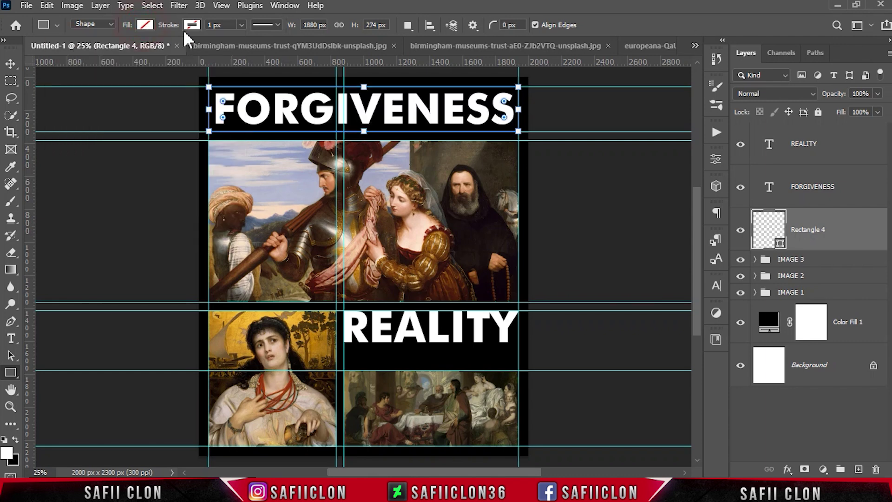
click(192, 25)
click(138, 50)
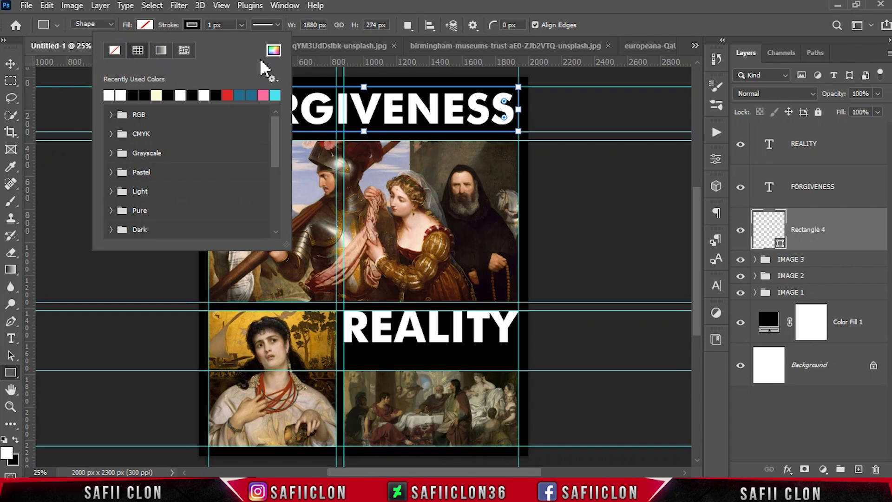
click(274, 51)
drag(616, 182, 538, 115)
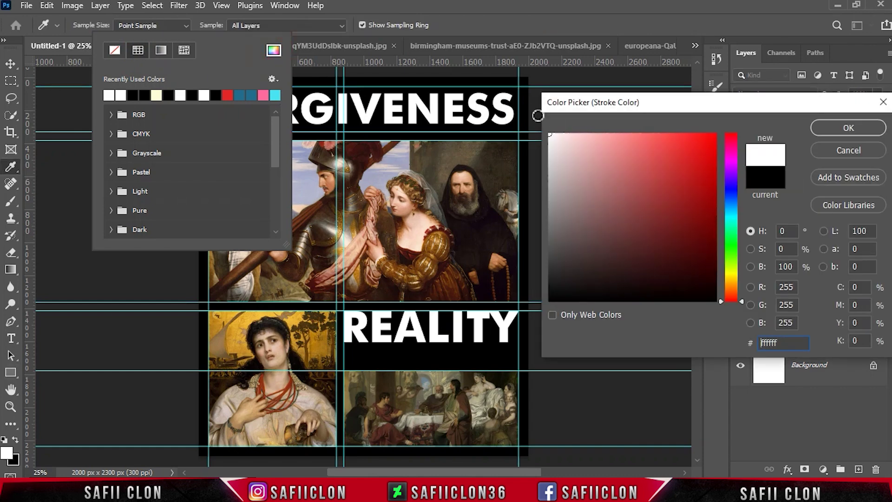
click(843, 126)
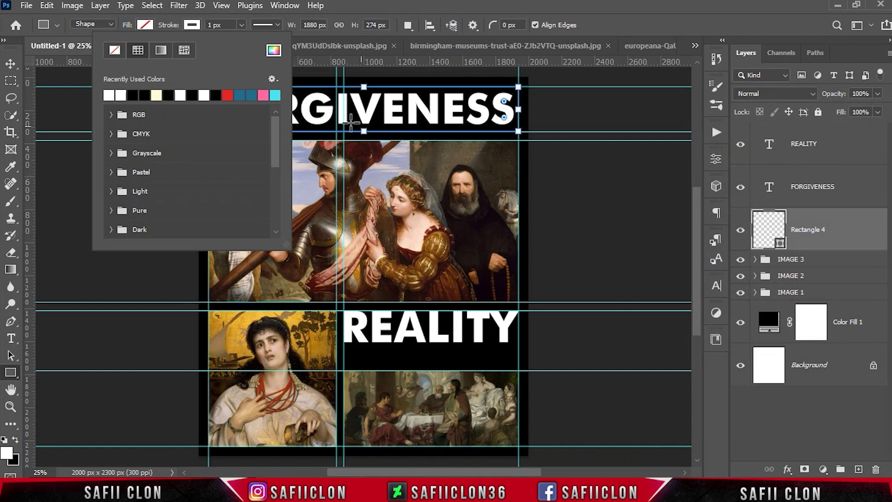
click(192, 25)
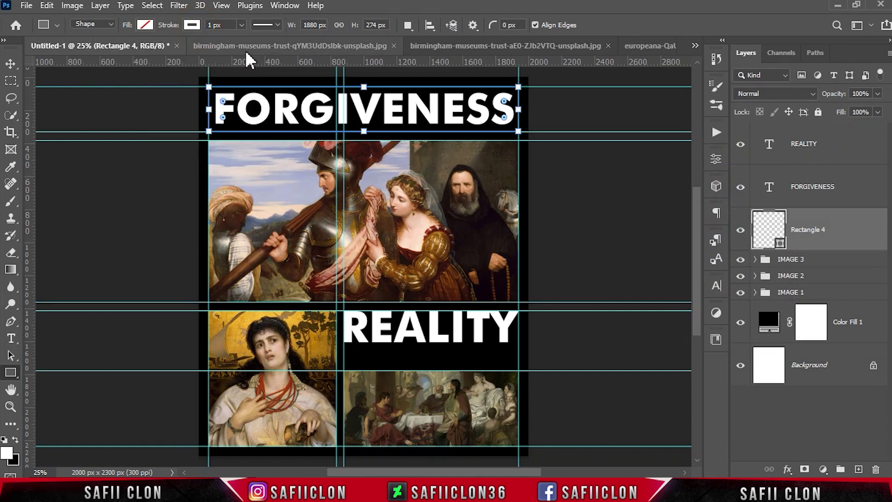
Increase the white outline's stroke width around FORGIVENESS
key(ctrl+plus)
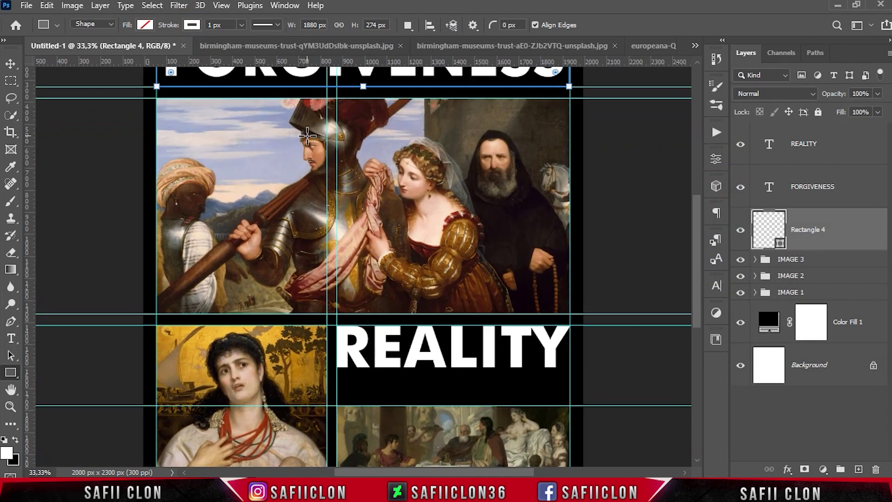
scroll(370, 254, up, 1)
scroll(370, 255, up, 2)
key(ctrl+plus)
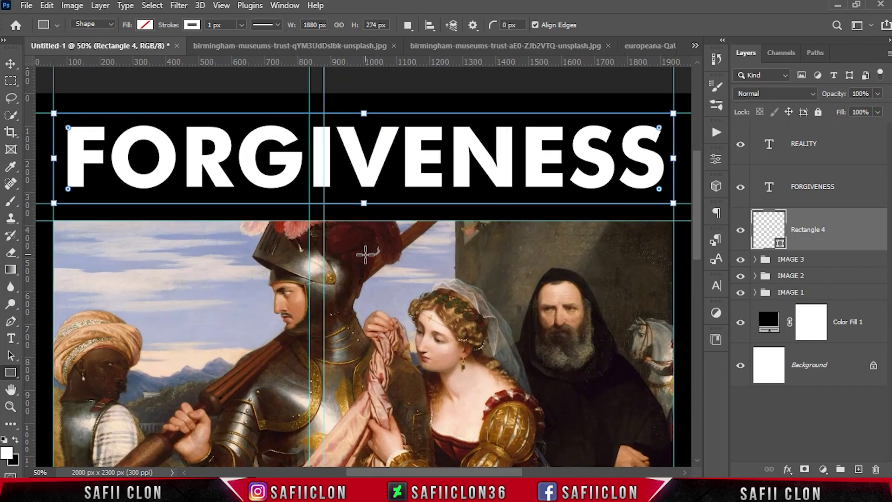
click(241, 25)
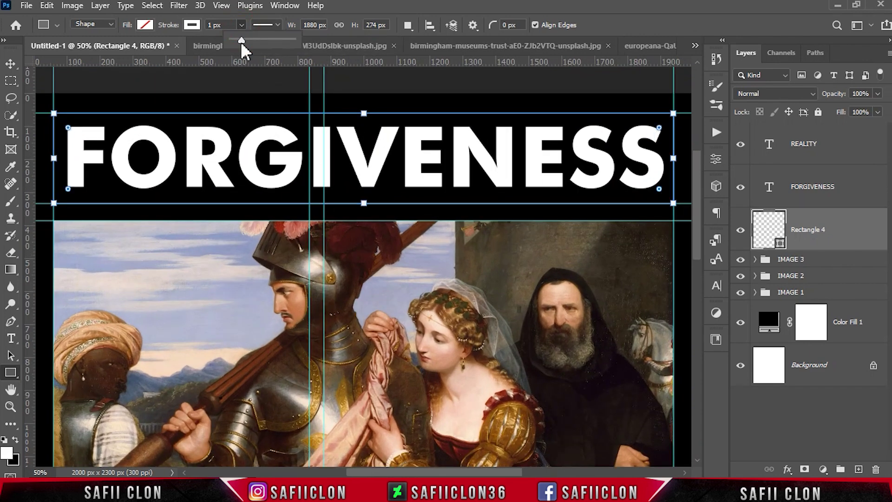
drag(243, 38, 243, 38)
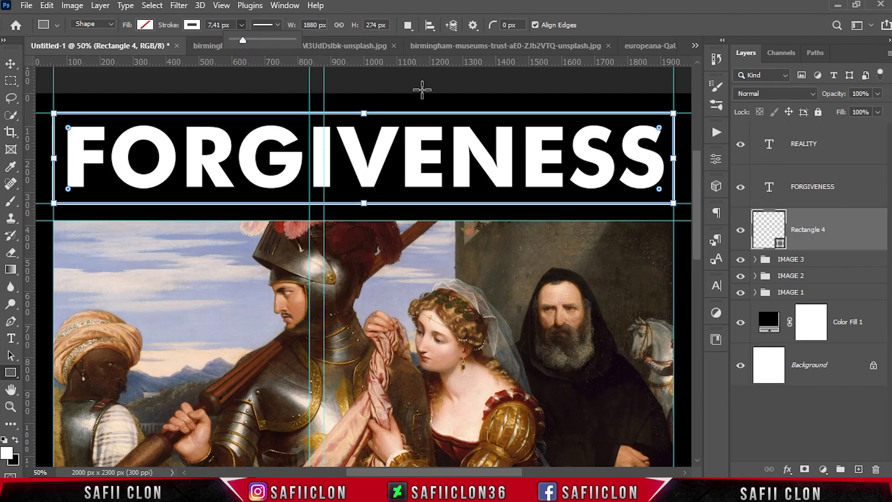
Review the framed title at different zoom levels and show the guides again
scroll(423, 90, down, 2)
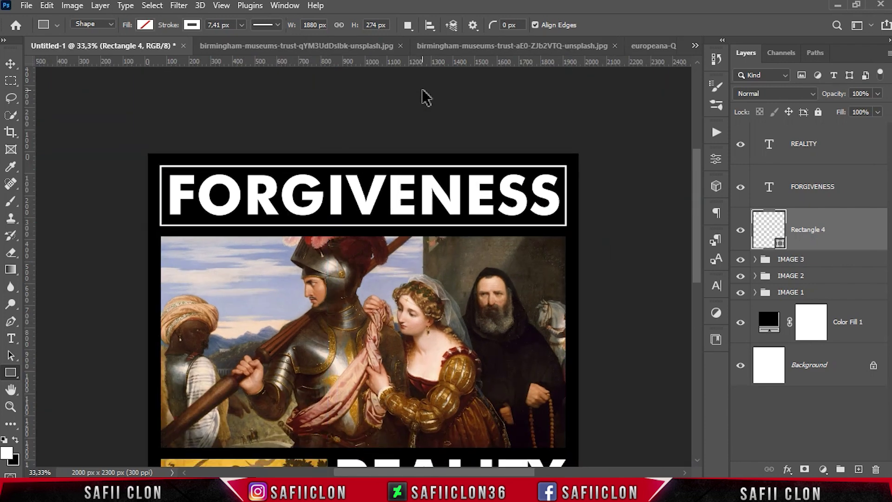
key(ctrl+minus)
key(ctrl+minus)
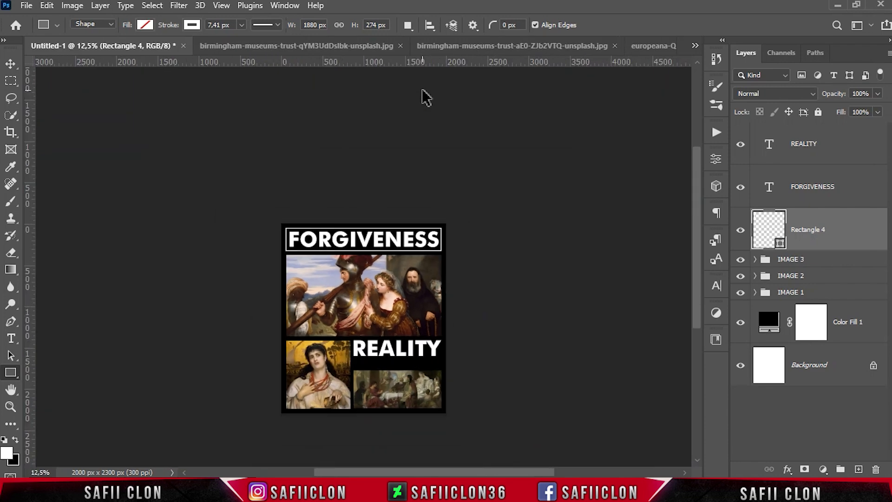
key(ctrl+plus)
key(ctrl+plus)
key(ctrl+plus)
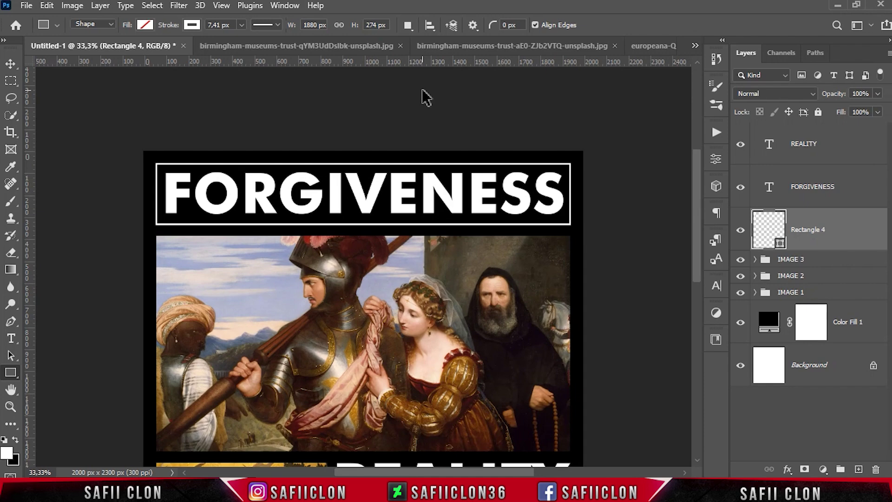
key(ctrl+plus)
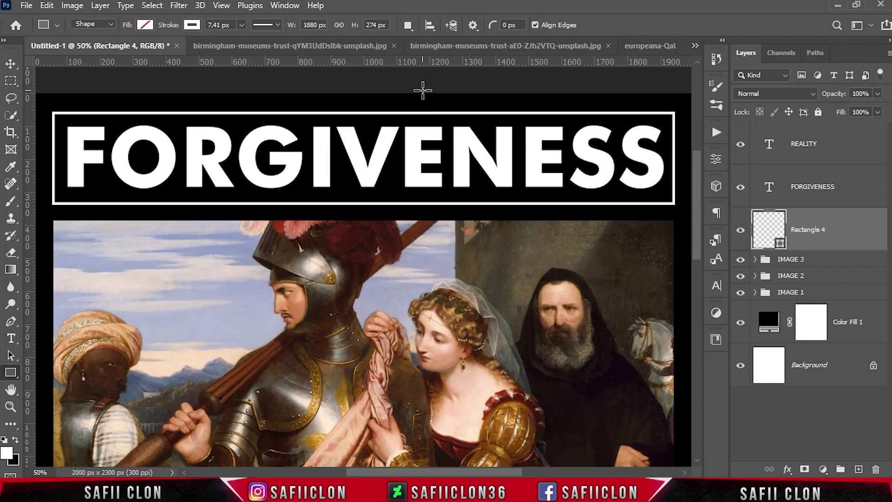
key(ctrl+minus)
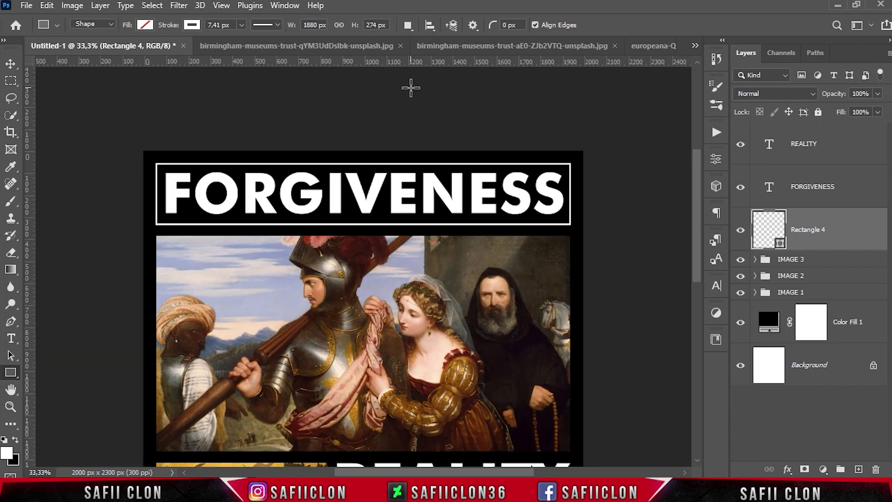
scroll(577, 193, down, 1)
key(ctrl+h)
scroll(620, 218, down, 2)
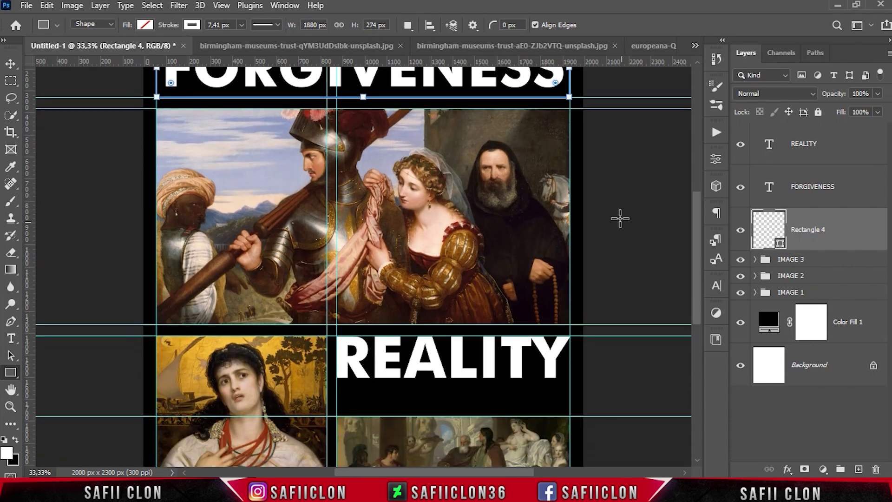
scroll(620, 218, down, 2)
scroll(608, 206, down, 1)
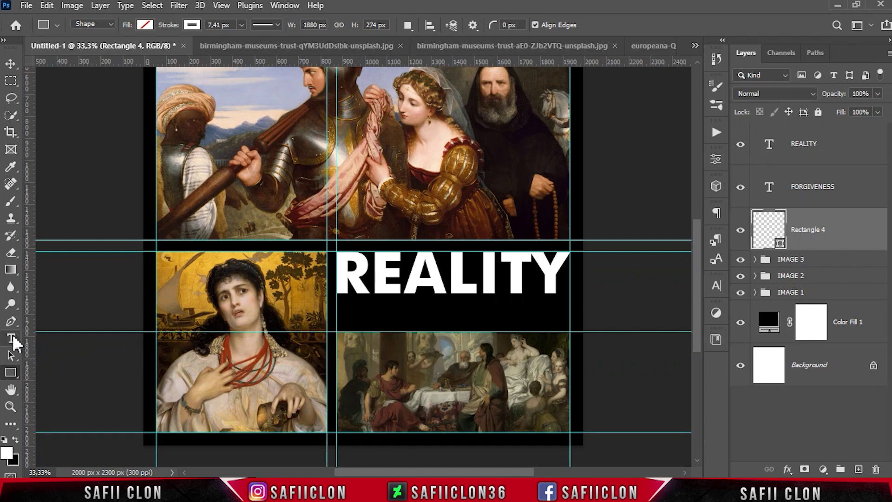
Draw an Arial text box below the REALITY title
right_click(11, 338)
click(59, 336)
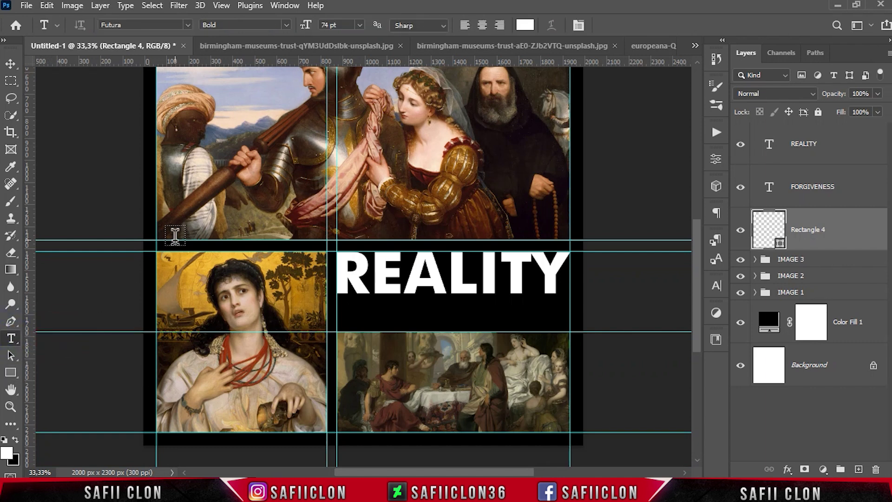
click(188, 25)
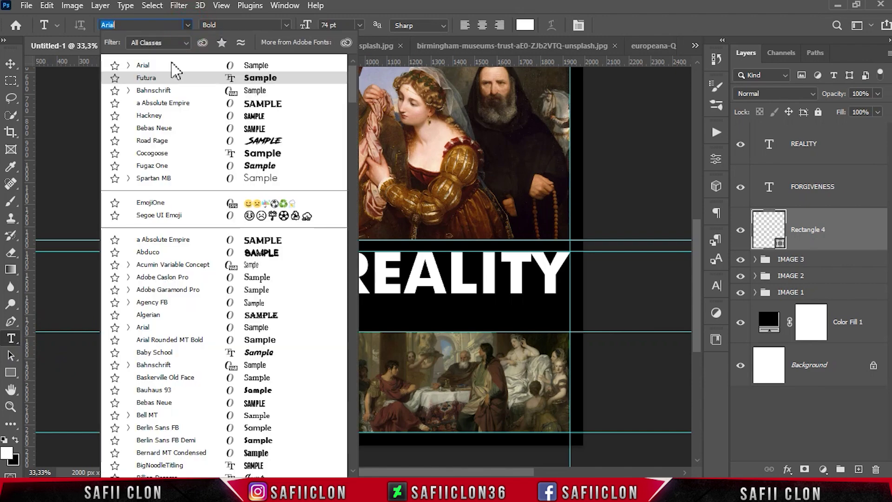
click(195, 328)
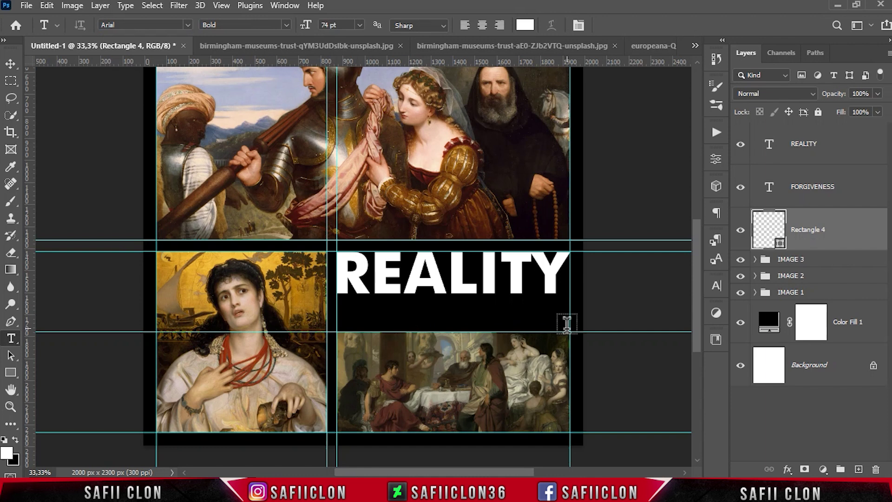
drag(570, 363, 335, 300)
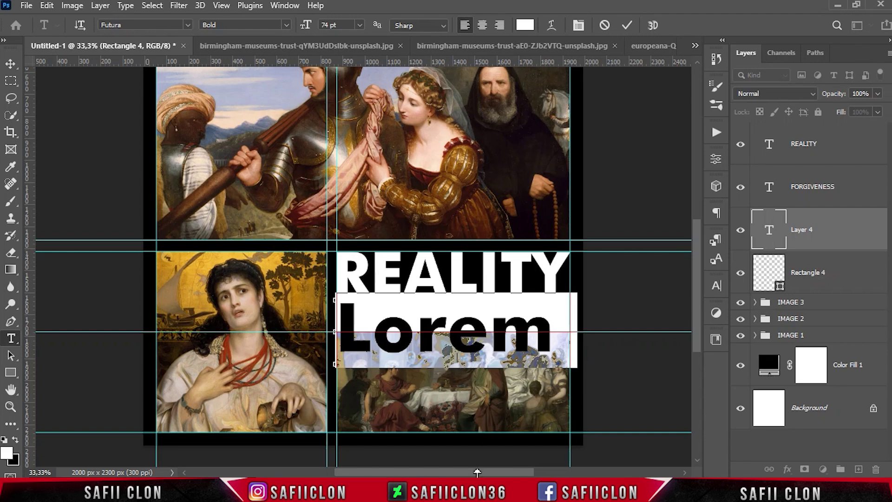
Paste the paragraph text copied from Notepad into the box and select it
key(alt+Tab)
right_click(692, 237)
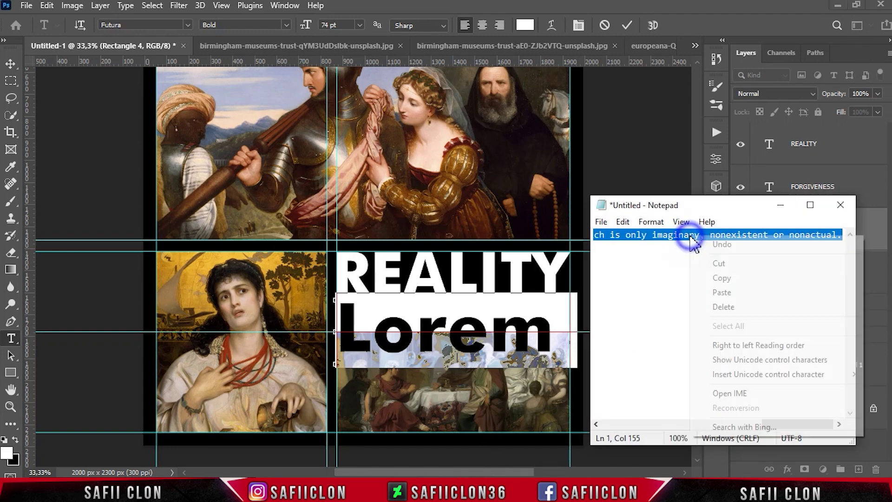
click(726, 278)
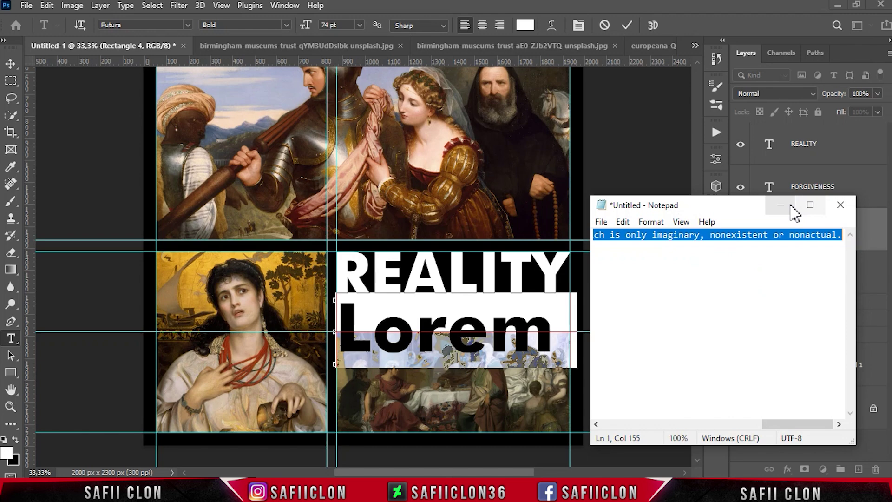
click(781, 205)
right_click(422, 316)
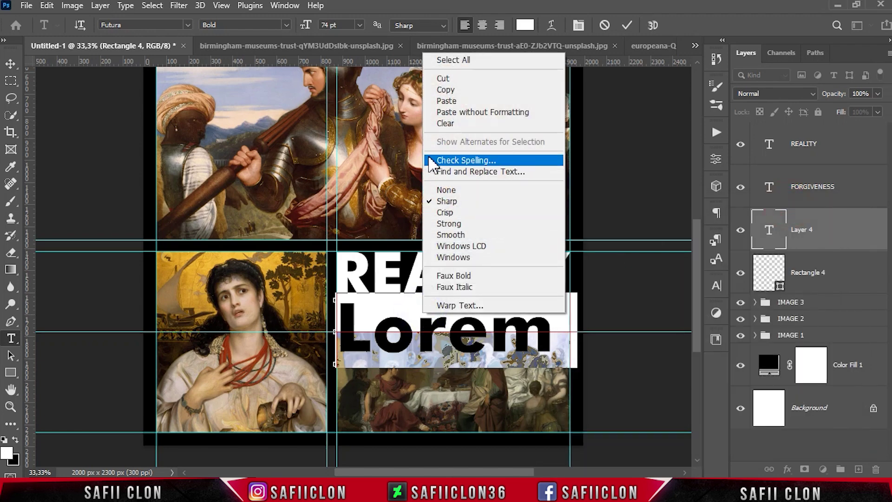
click(445, 101)
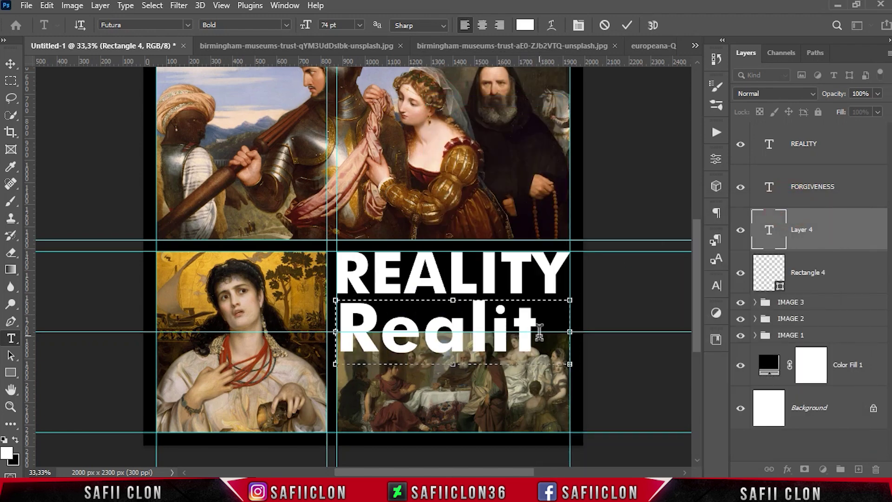
click(420, 339)
double_click(423, 338)
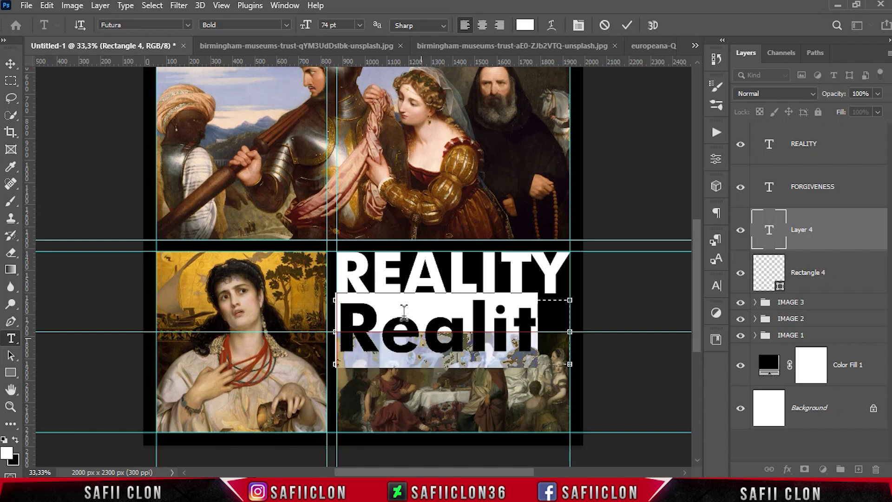
click(285, 5)
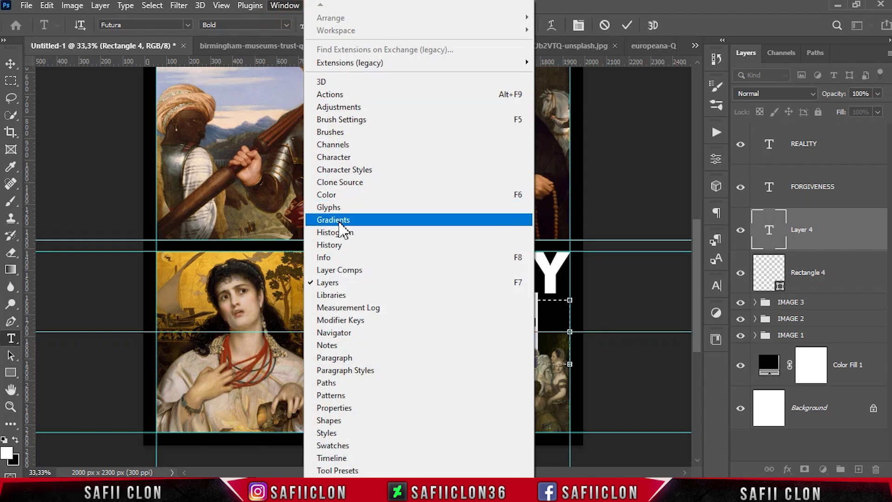
Set the pasted paragraph to Bahnschrift at 10 pt in the Character panel
click(354, 158)
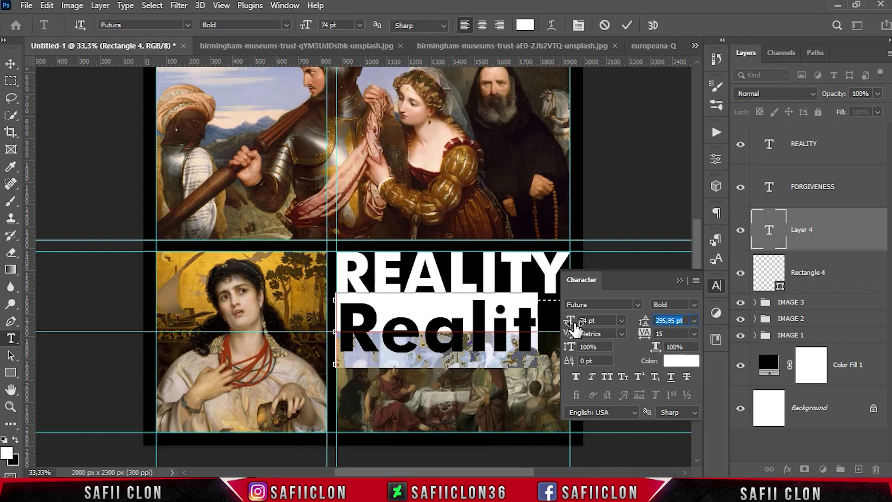
click(637, 304)
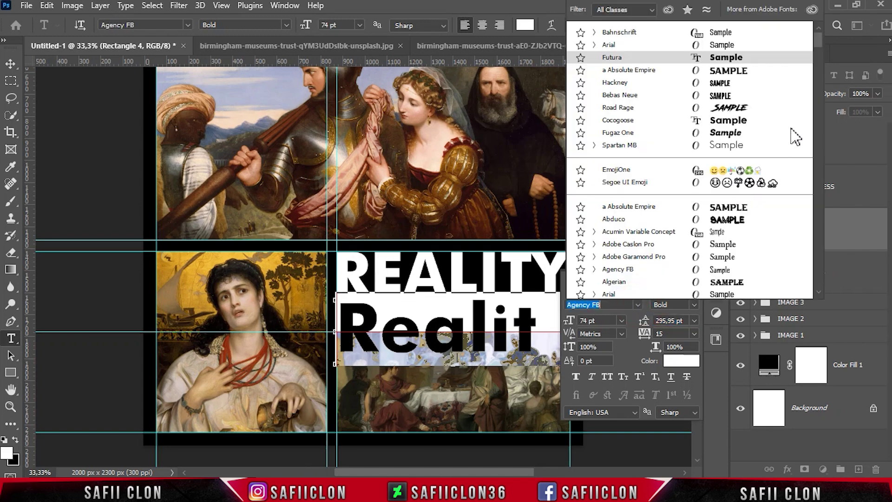
click(819, 45)
drag(820, 53, 820, 70)
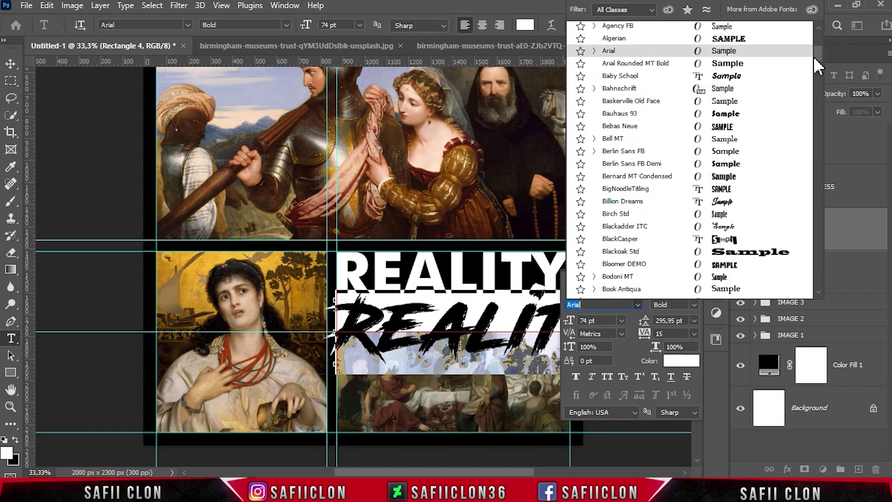
click(620, 88)
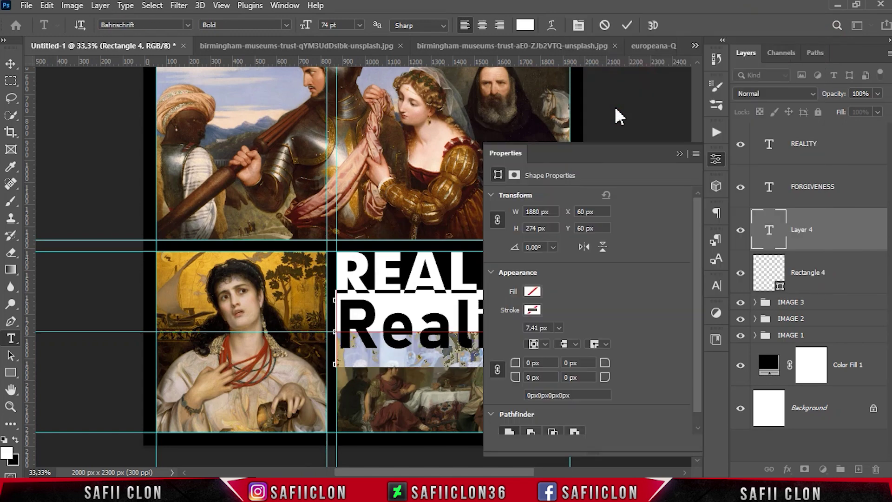
click(680, 154)
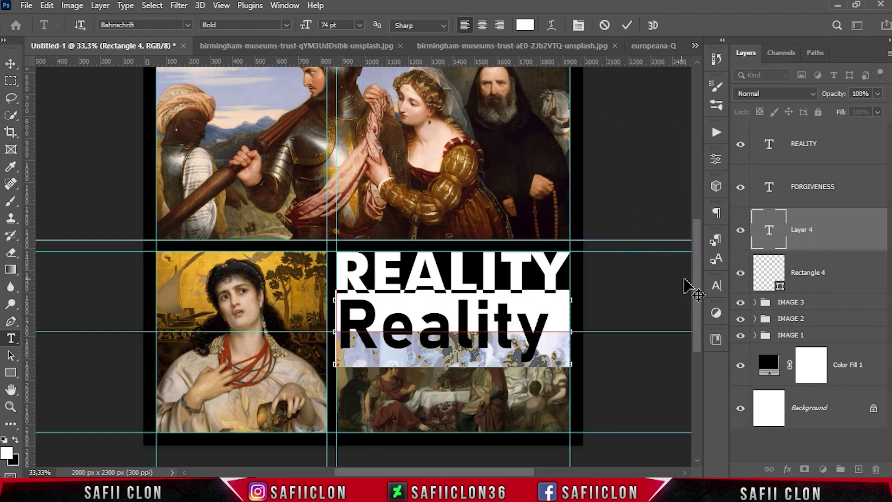
click(717, 286)
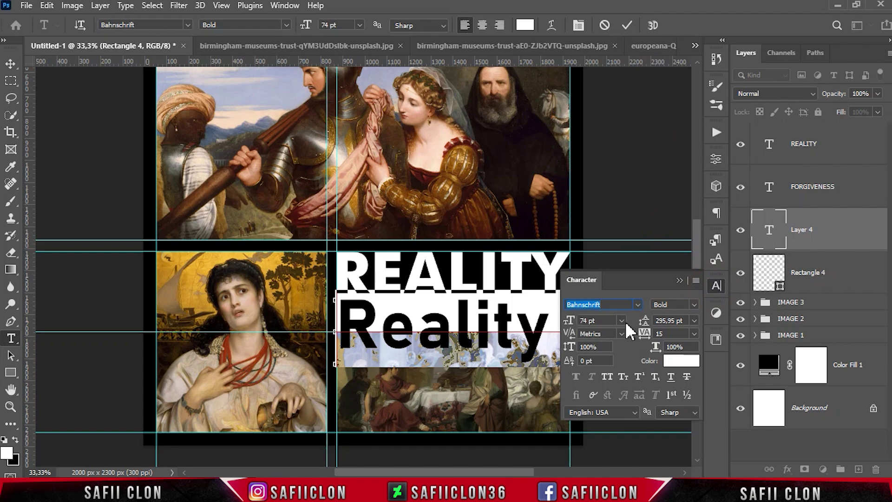
click(621, 320)
click(618, 203)
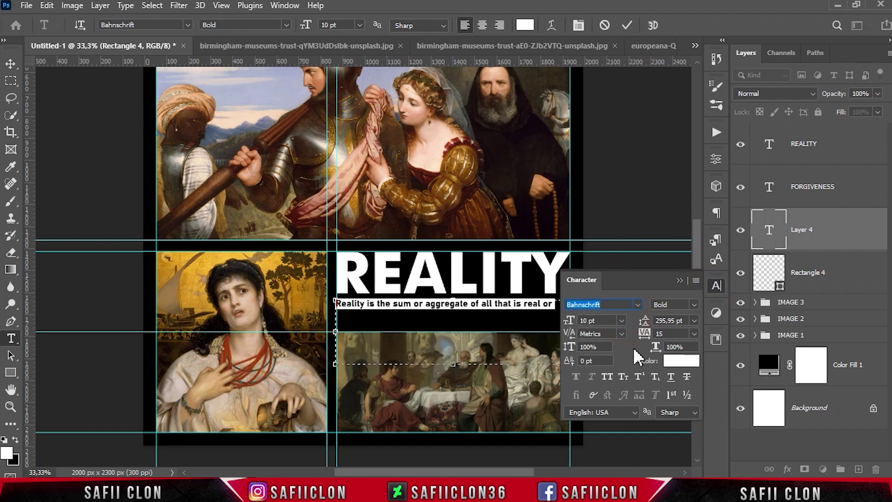
Reduce the paragraph under REALITY from 9 pt to 8 pt
click(622, 320)
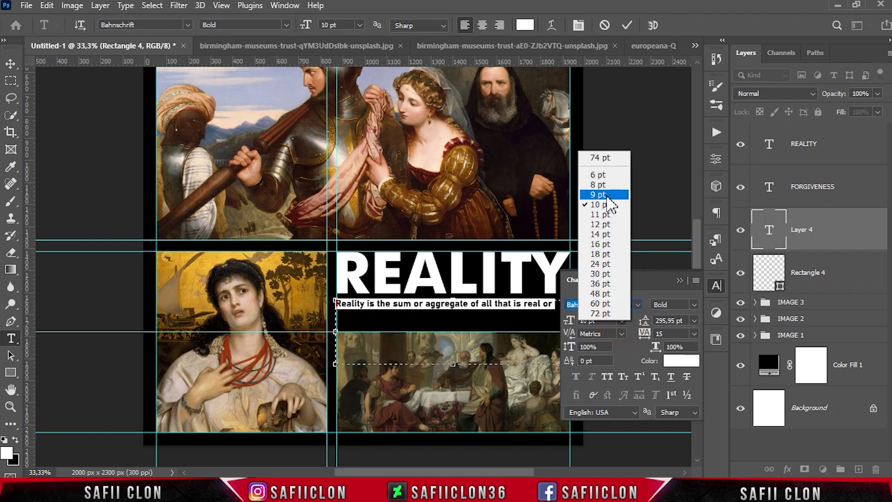
click(608, 194)
click(622, 320)
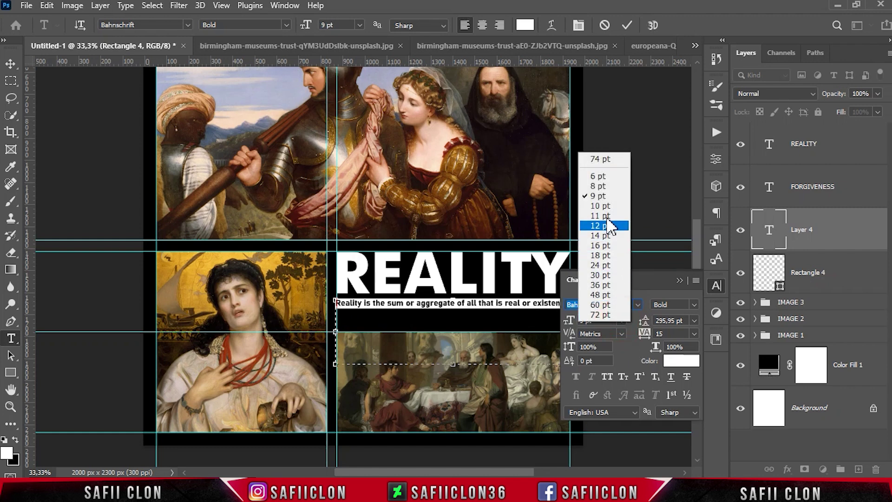
click(606, 187)
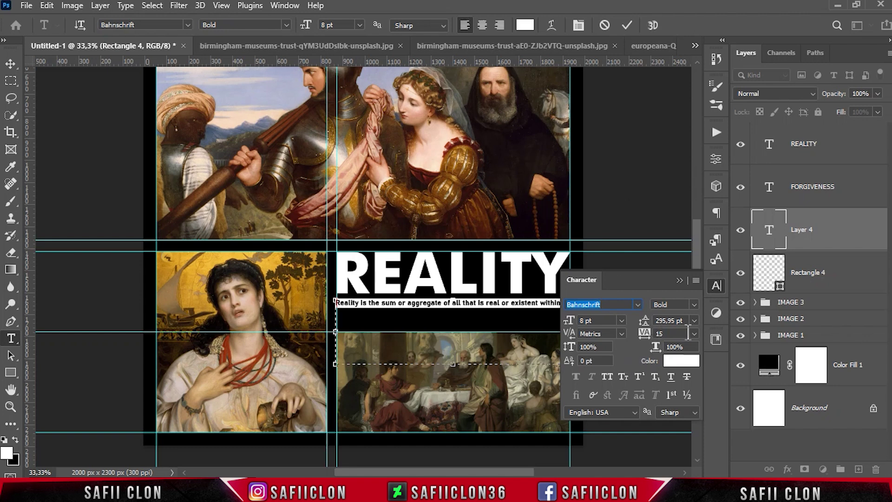
click(679, 281)
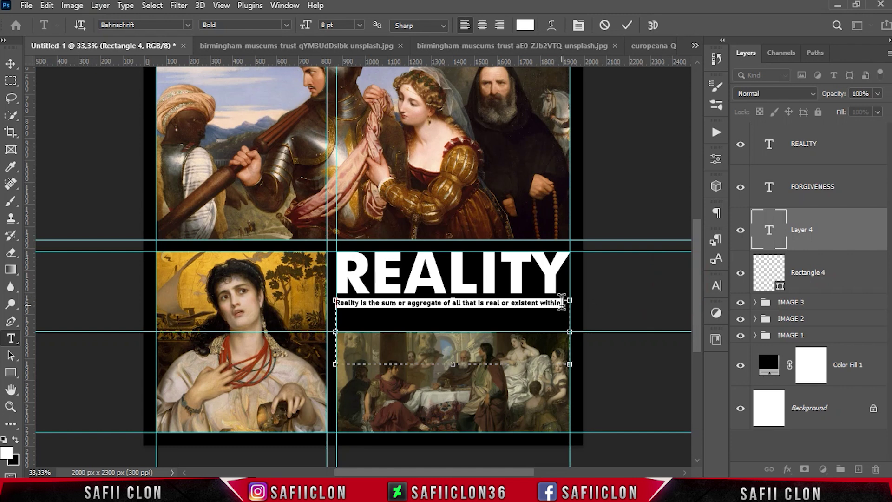
Tighten the whole paragraph's leading to 9 pt so it fits three compact lines
click(562, 301)
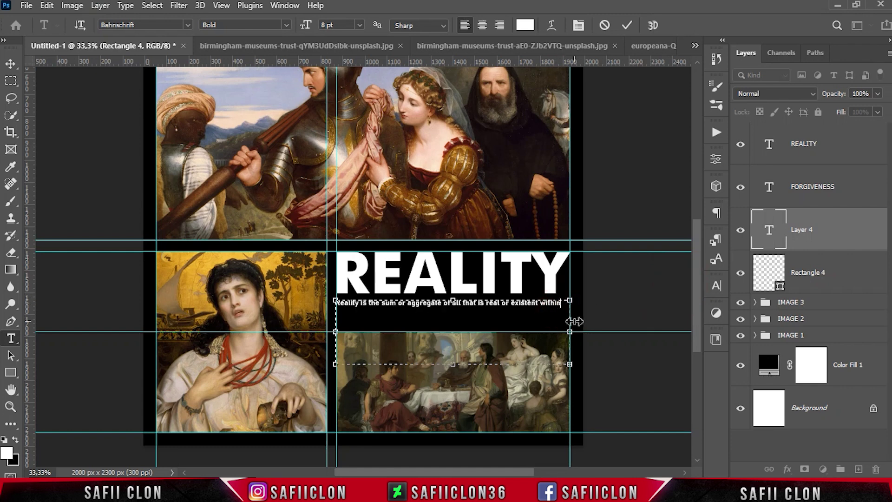
key(Return)
key(ctrl+a)
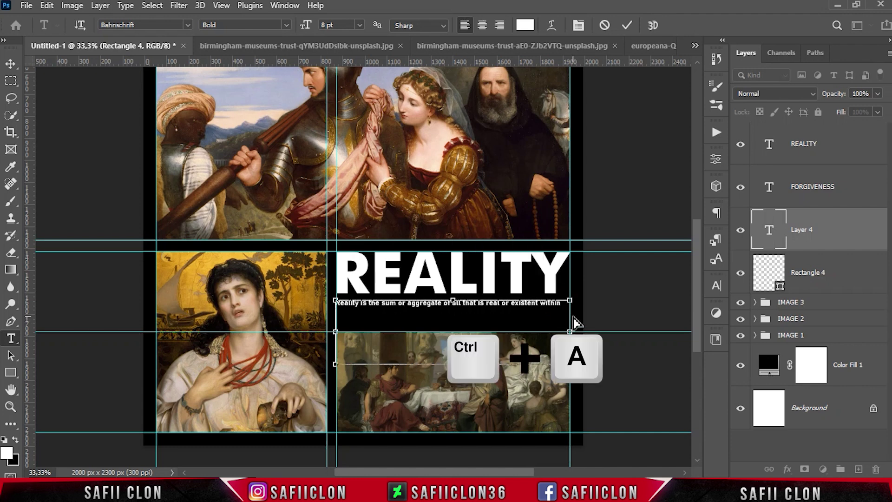
click(716, 286)
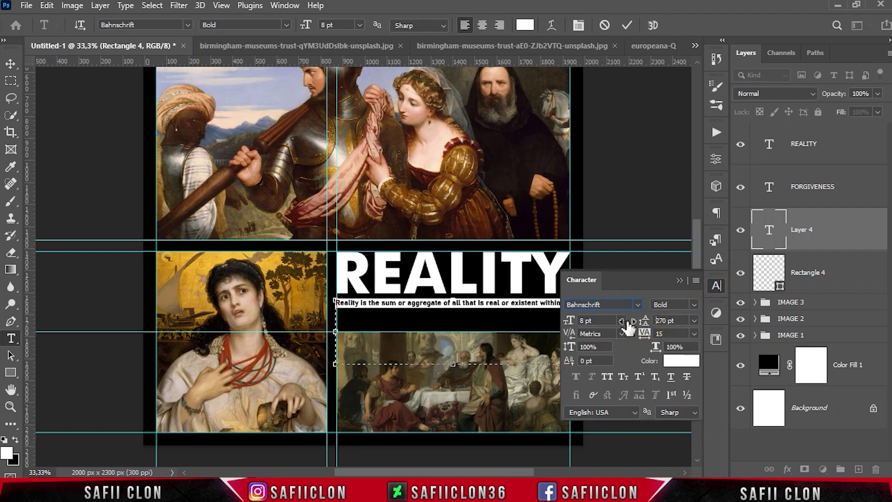
drag(643, 322, 581, 327)
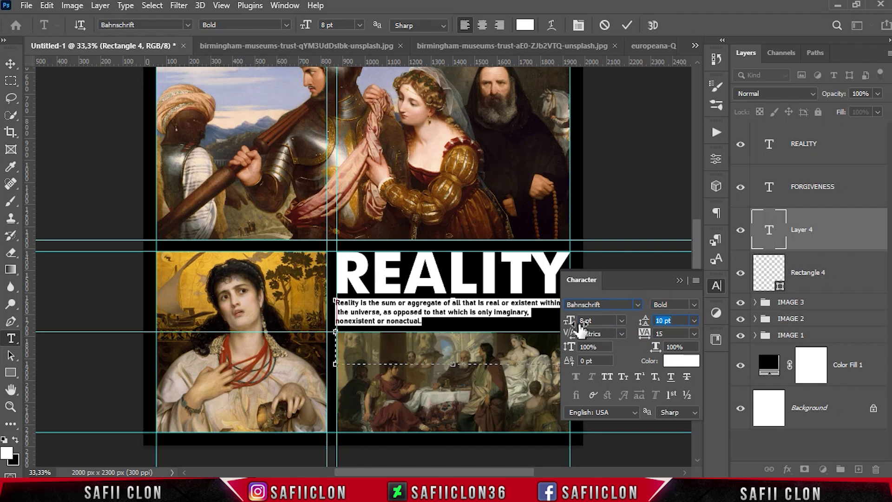
drag(580, 328, 586, 329)
click(663, 321)
click(630, 315)
click(679, 280)
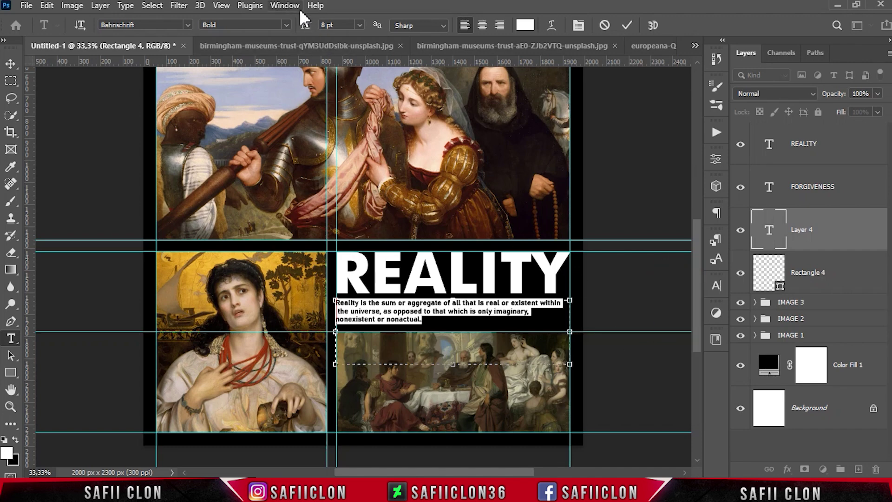
Set the REALITY paragraph to justify all lines
click(285, 5)
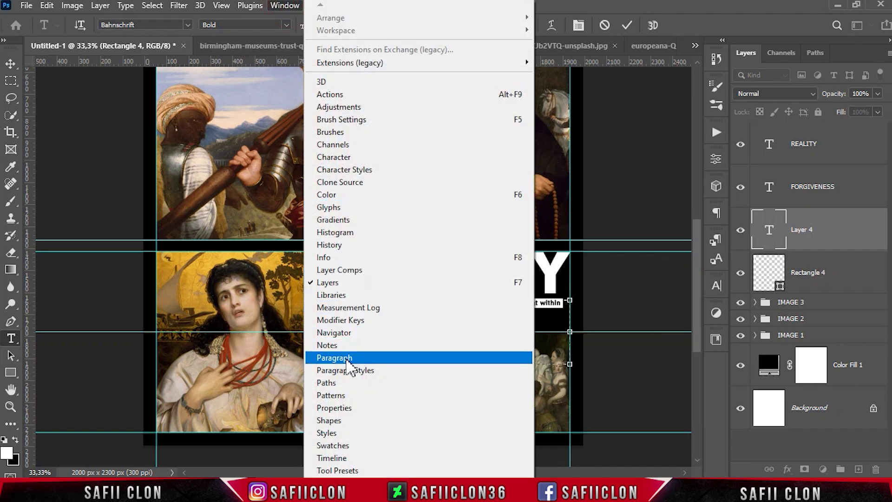
click(360, 358)
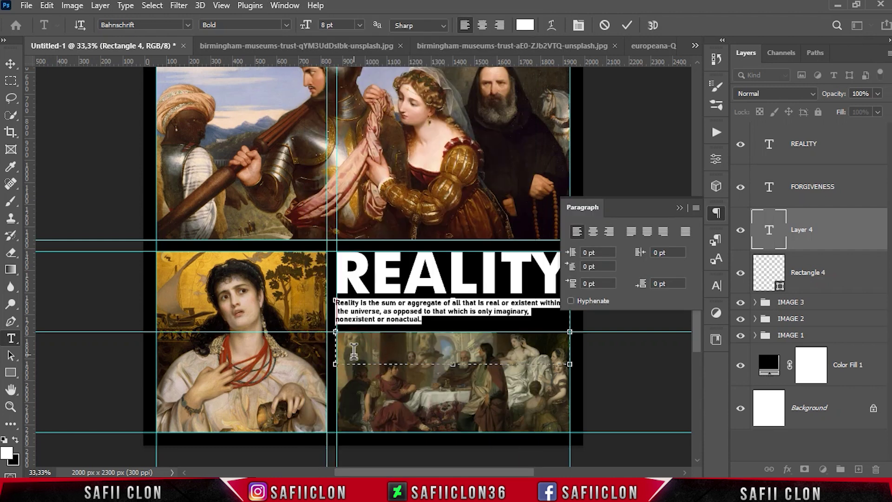
click(685, 232)
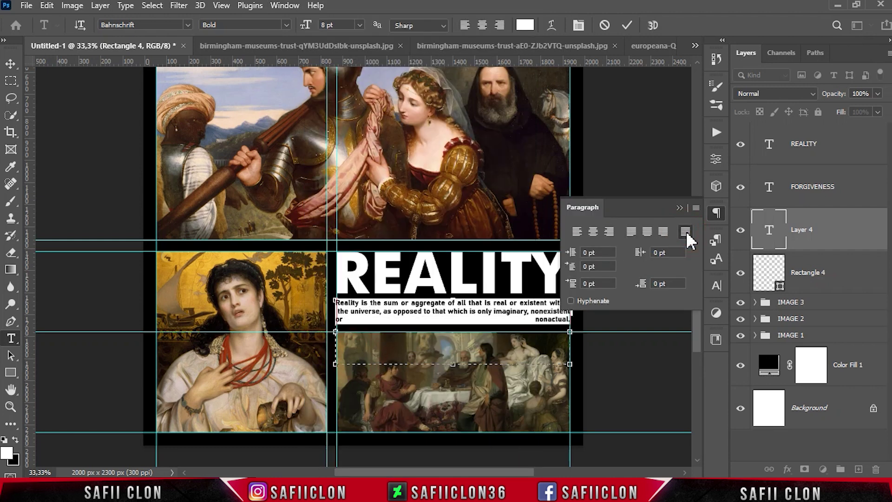
click(679, 207)
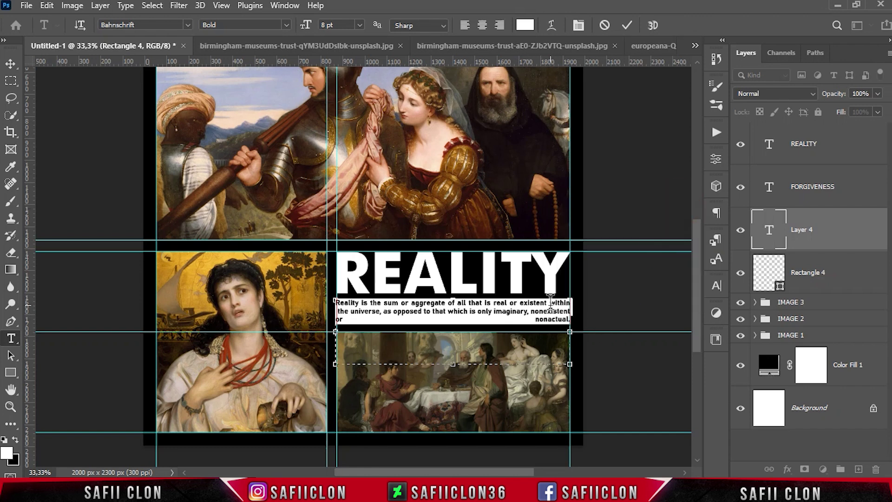
Break the line before 'within', remove the stray break after it, and commit the text
click(550, 303)
key(Return)
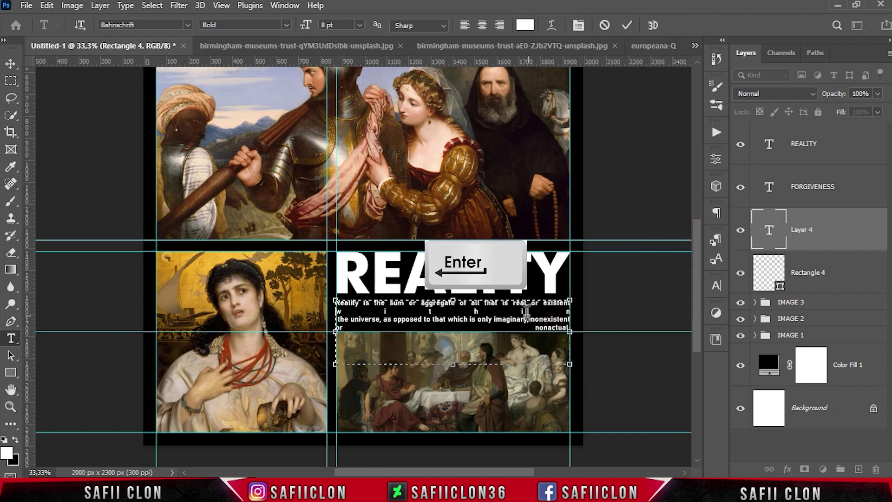
click(341, 320)
key(BackSpace)
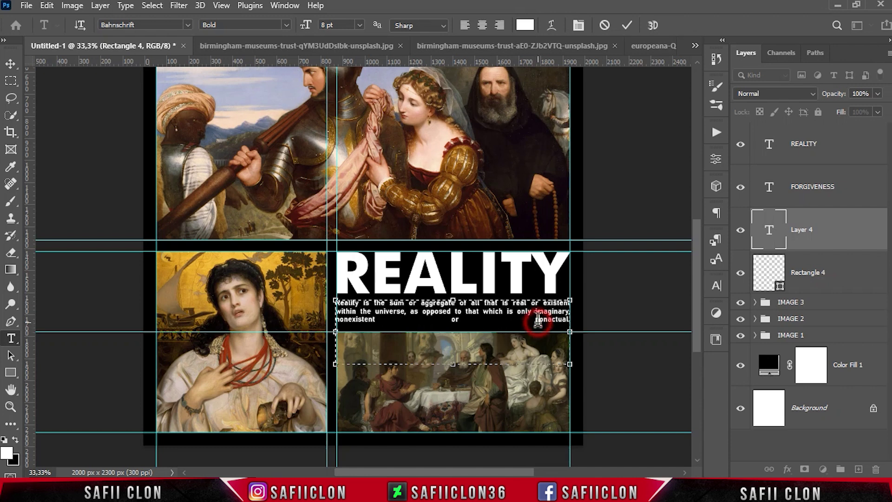
click(627, 25)
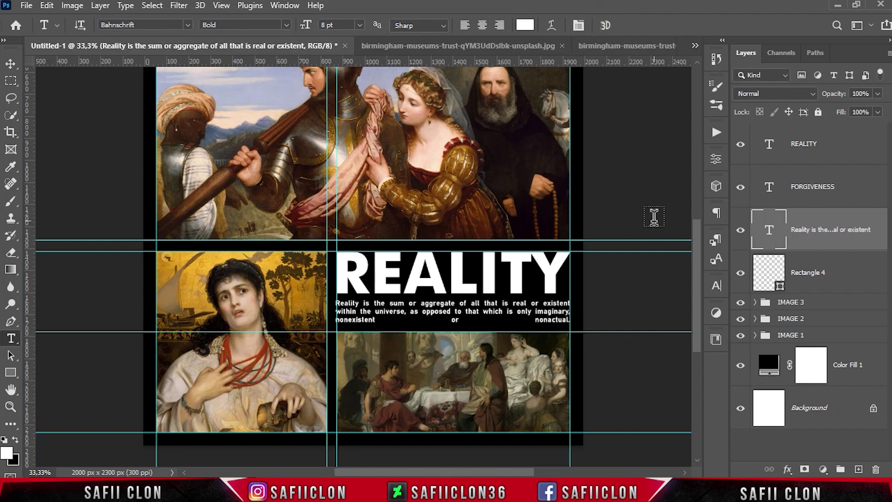
Scale the REALITY paragraph down to about 99.5% so it fits the title's width
key(ctrl+plus)
key(ctrl+plus)
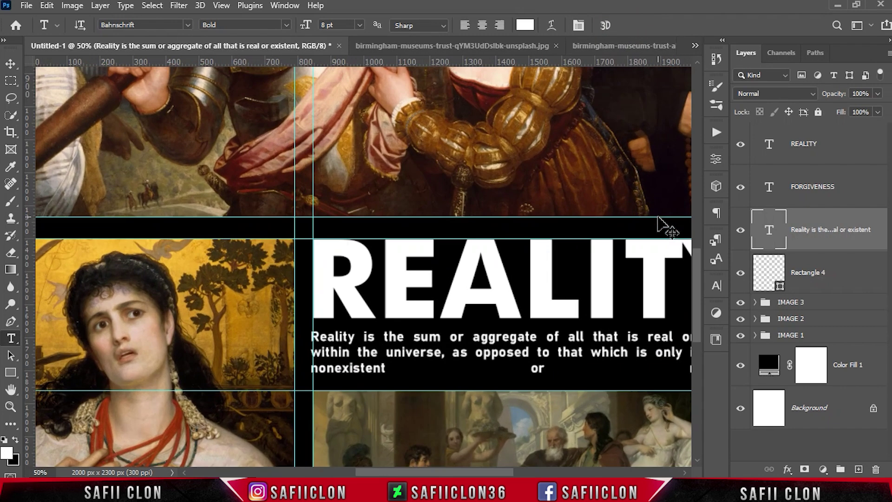
drag(483, 473, 515, 473)
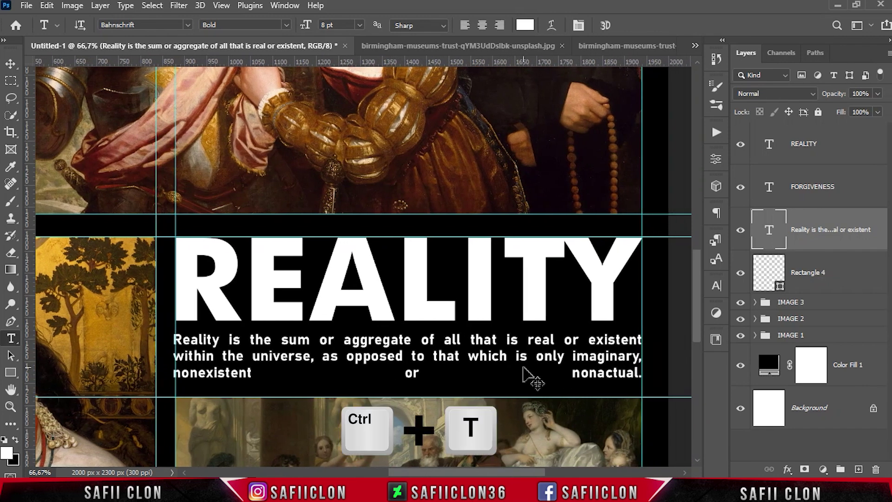
key(ctrl+t)
drag(171, 329, 175, 331)
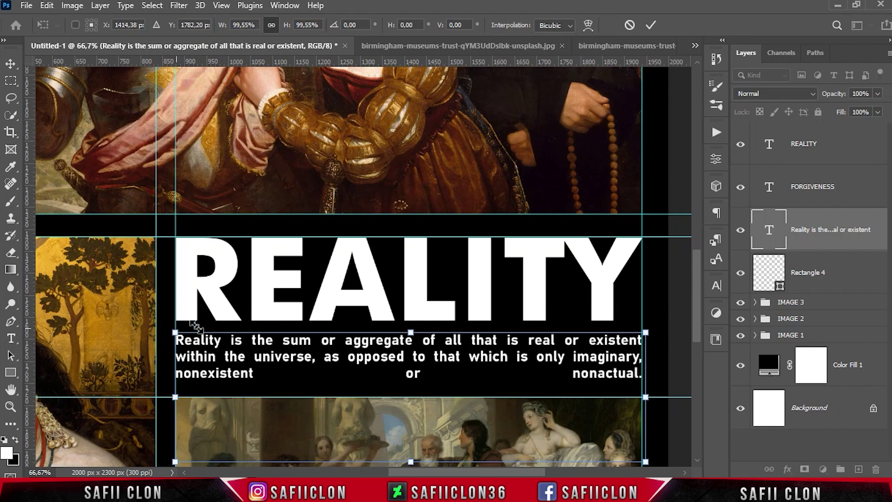
click(650, 25)
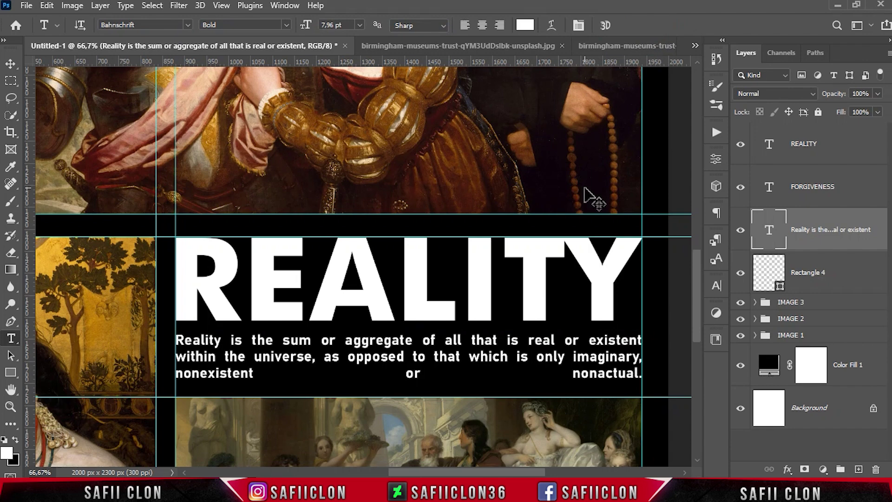
key(ctrl+minus)
key(ctrl+minus)
key(ctrl+minus)
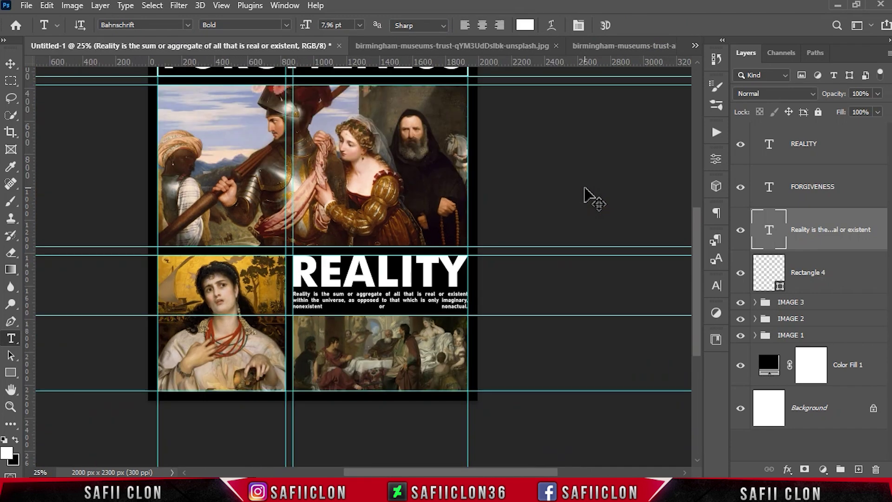
key(ctrl+minus)
key(ctrl+minus)
scroll(584, 192, up, 1)
scroll(585, 186, up, 1)
Group the REALITY layer through Rectangle 4 into a group named TEXT
scroll(581, 185, up, 1)
scroll(579, 187, up, 1)
scroll(576, 189, up, 1)
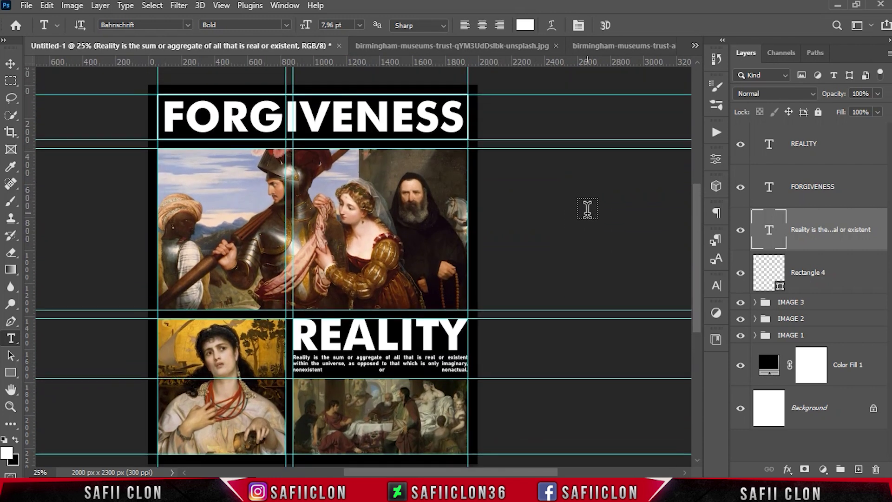
click(843, 153)
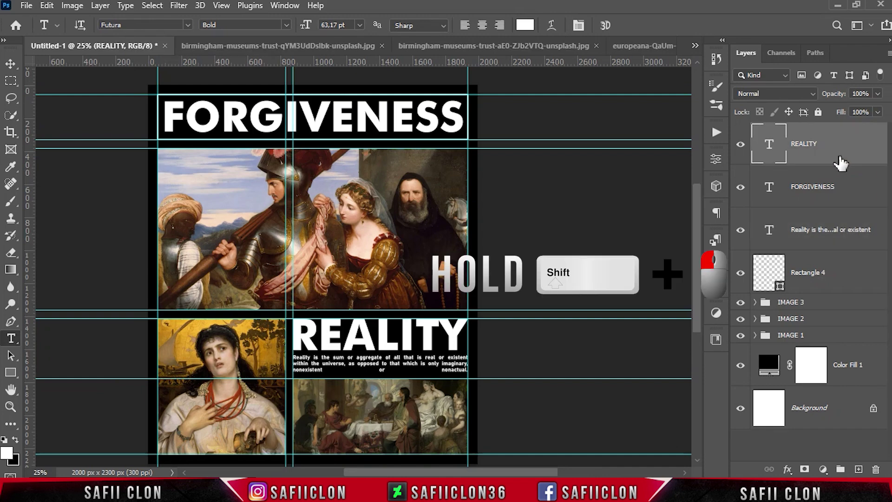
shift+click(847, 270)
right_click(846, 270)
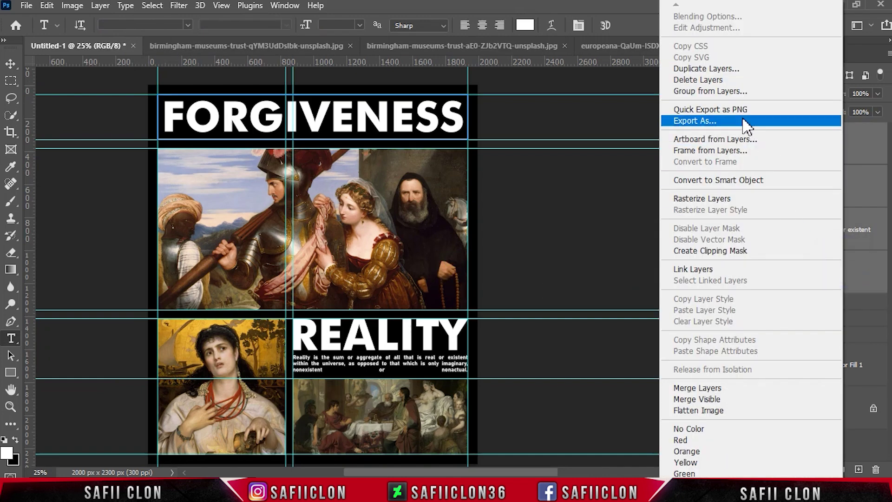
click(752, 94)
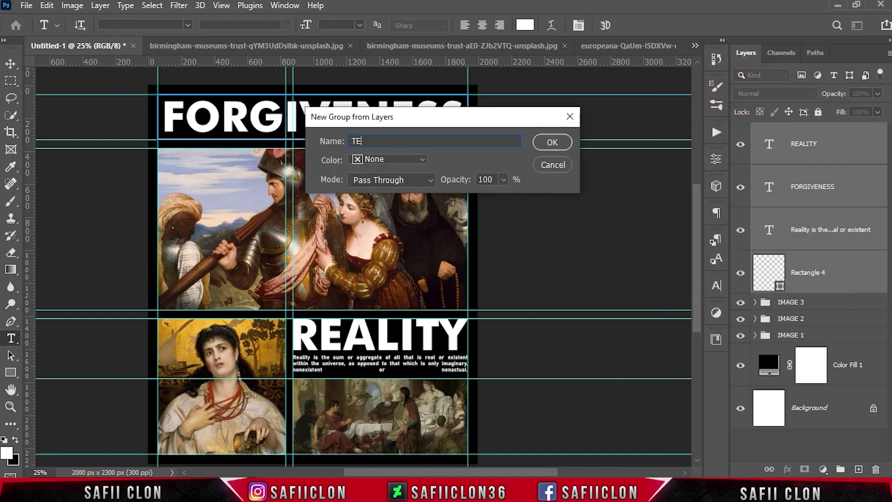
click(551, 143)
click(741, 131)
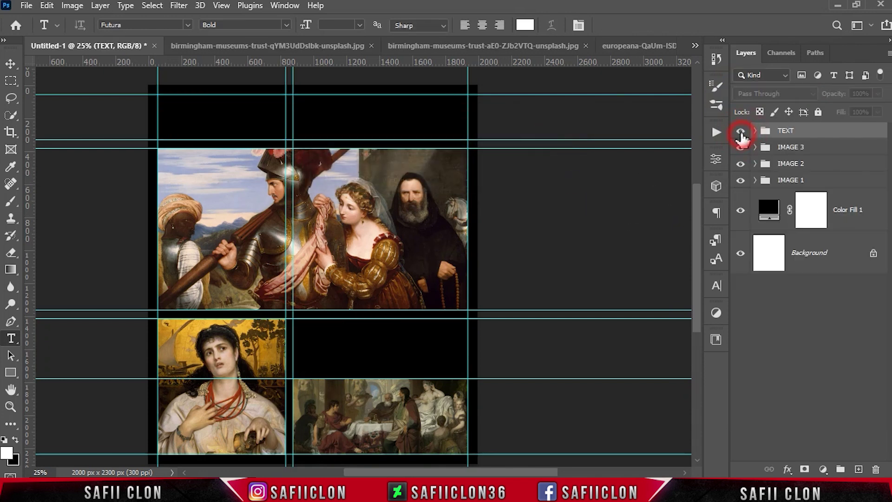
Group Color Fill 1 into a group named BACKGROUND
right_click(861, 207)
click(724, 91)
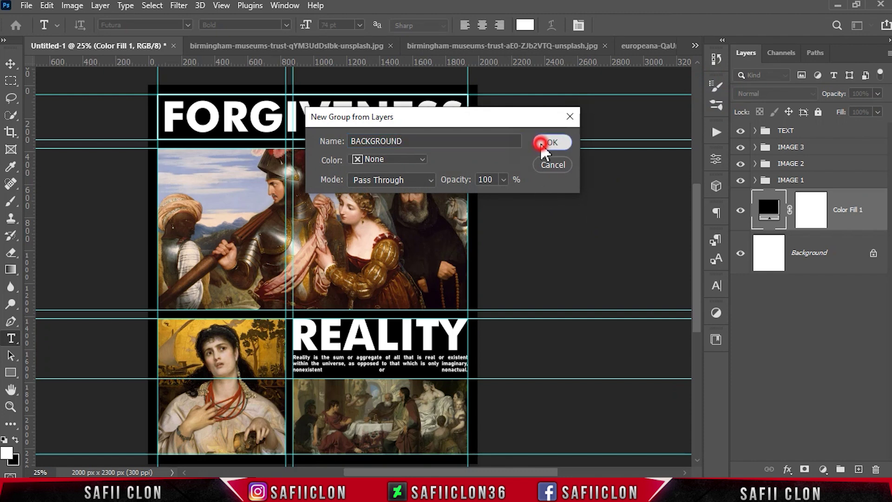
click(540, 143)
click(754, 197)
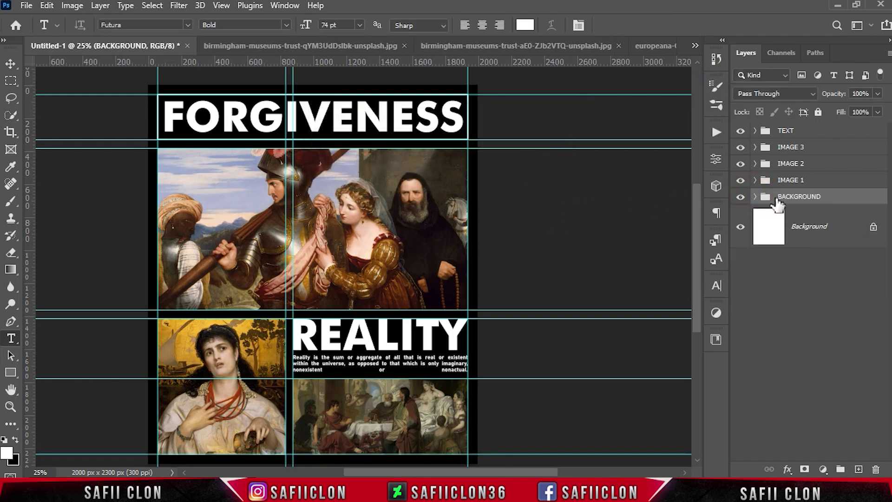
click(740, 197)
Convert Layer 1 inside IMAGE 1 to a smart object
click(841, 181)
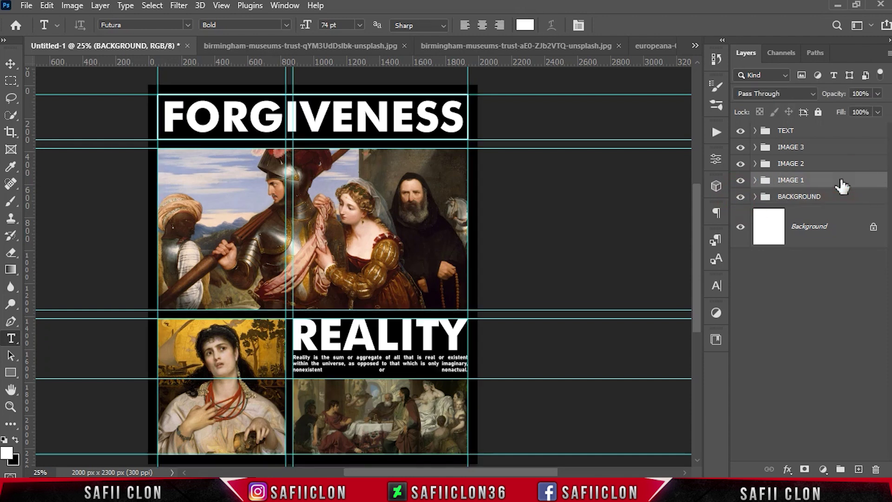
click(755, 181)
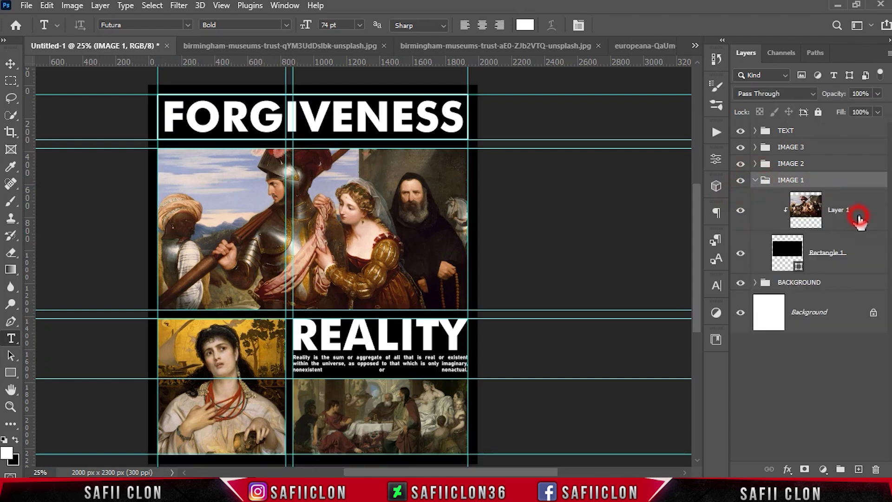
click(859, 218)
right_click(858, 214)
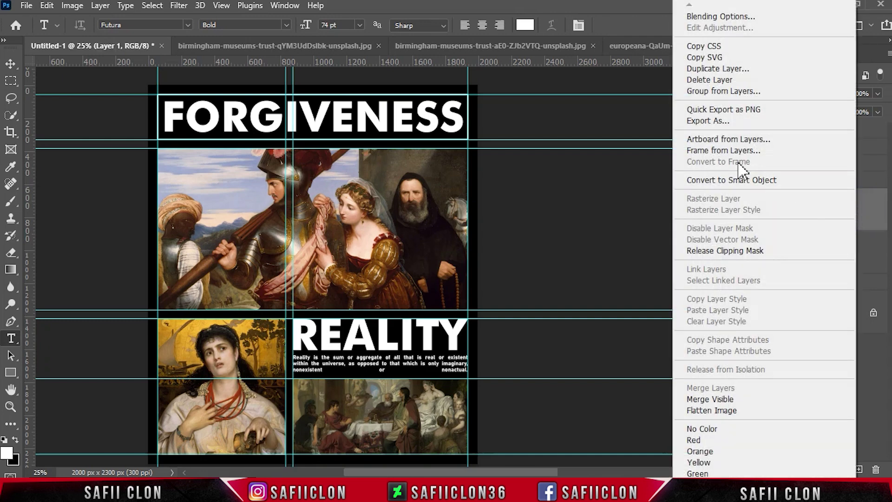
click(747, 185)
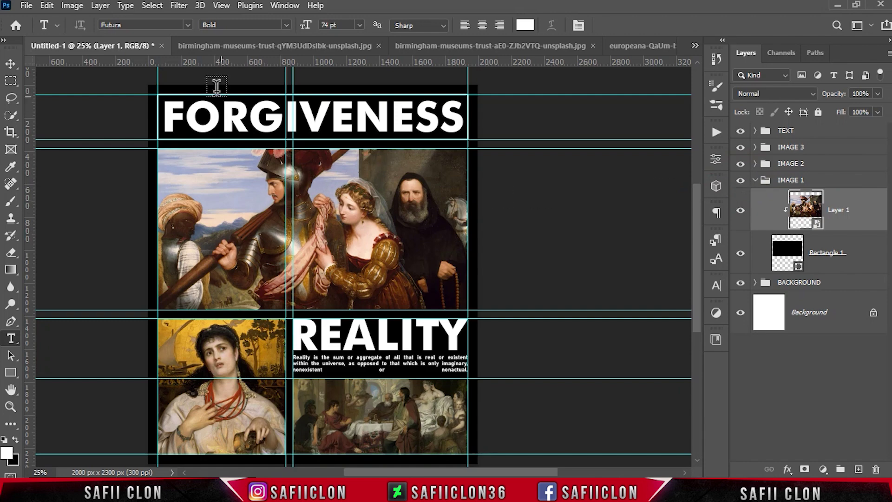
Apply a Threshold smart filter at level 126 to the top painting
click(71, 5)
mouse_move(93, 39)
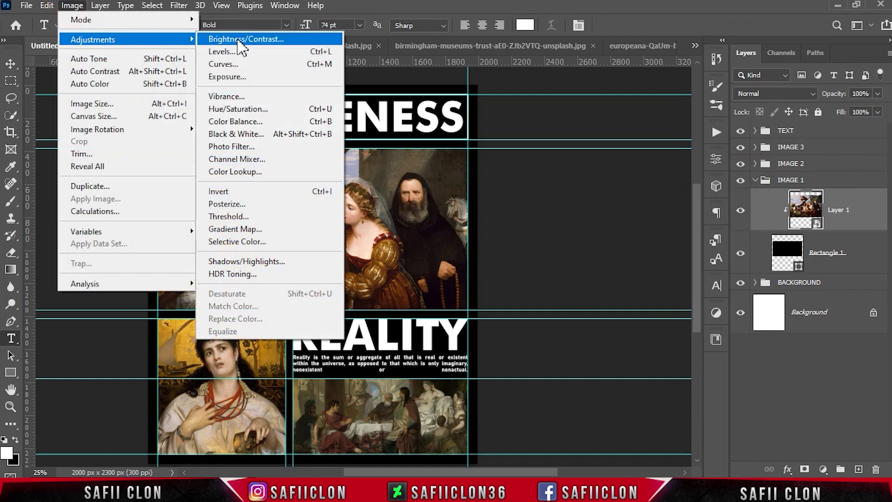
click(241, 217)
drag(414, 108, 580, 176)
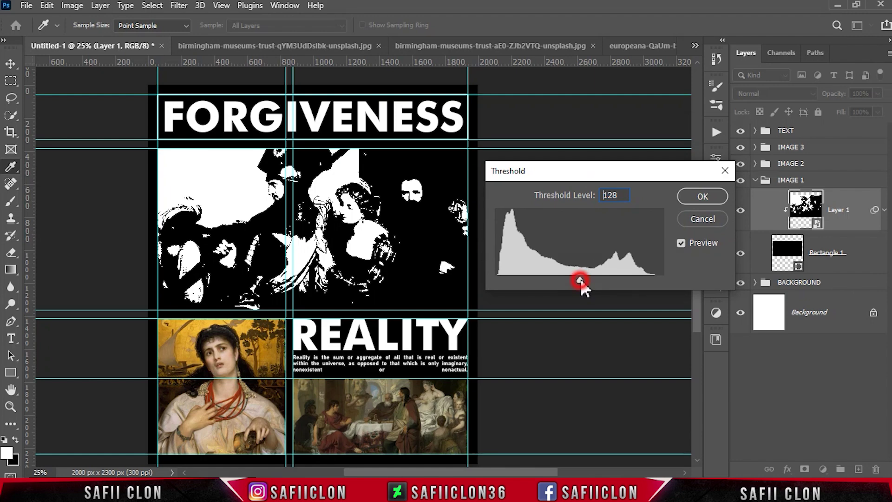
mouse_move(580, 280)
mouse_down()
mouse_move(567, 279)
mouse_move(578, 277)
mouse_up()
click(687, 195)
key(t)
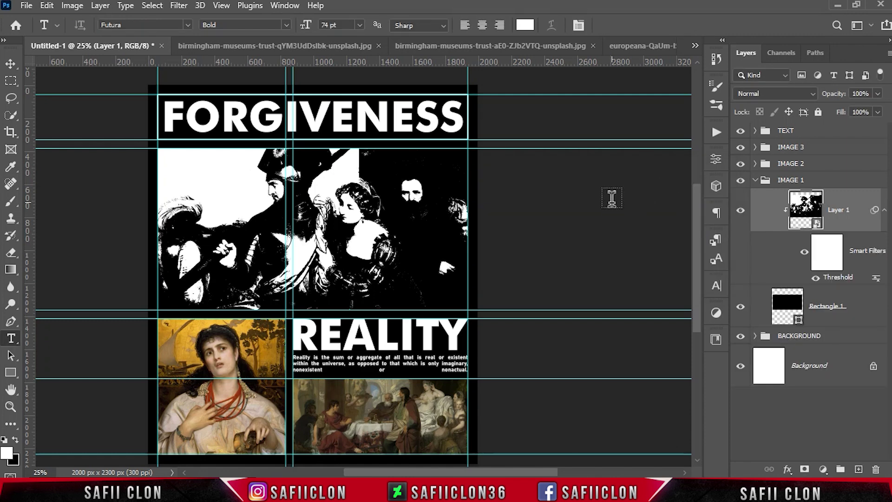
click(842, 200)
click(185, 6)
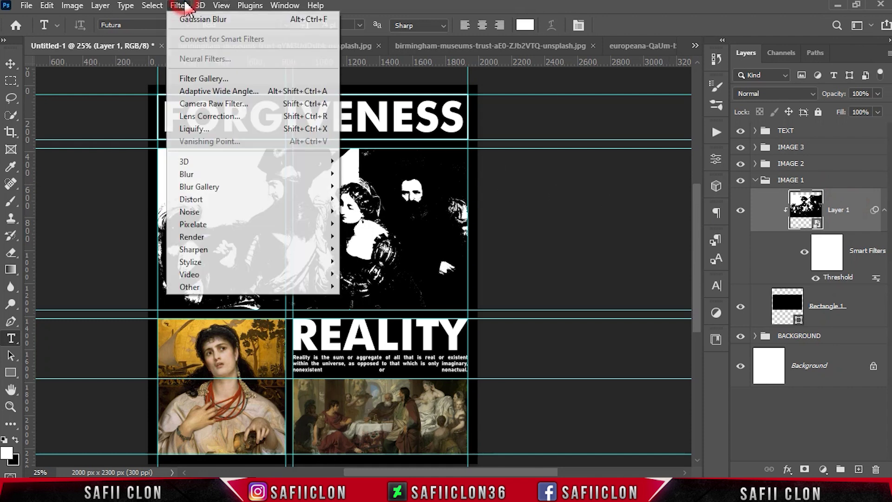
mouse_move(190, 211)
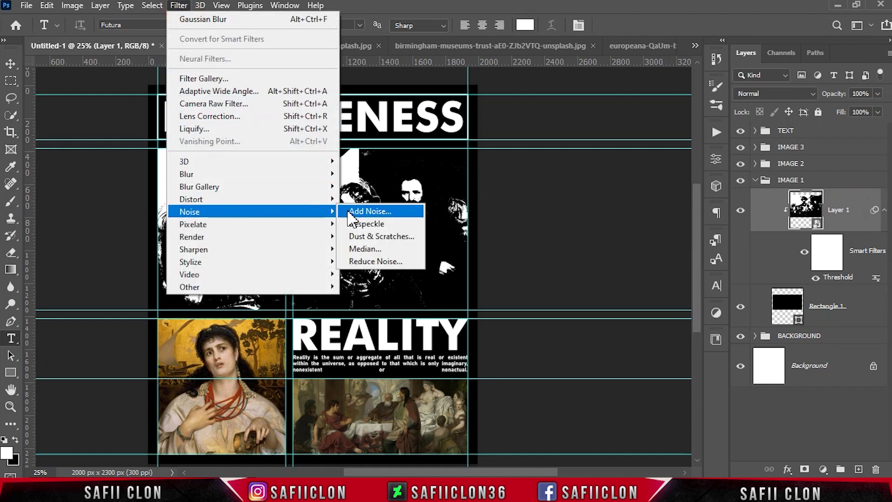
Add Gaussian monochromatic noise with a higher amount to the top painting, comparing before and after
click(371, 212)
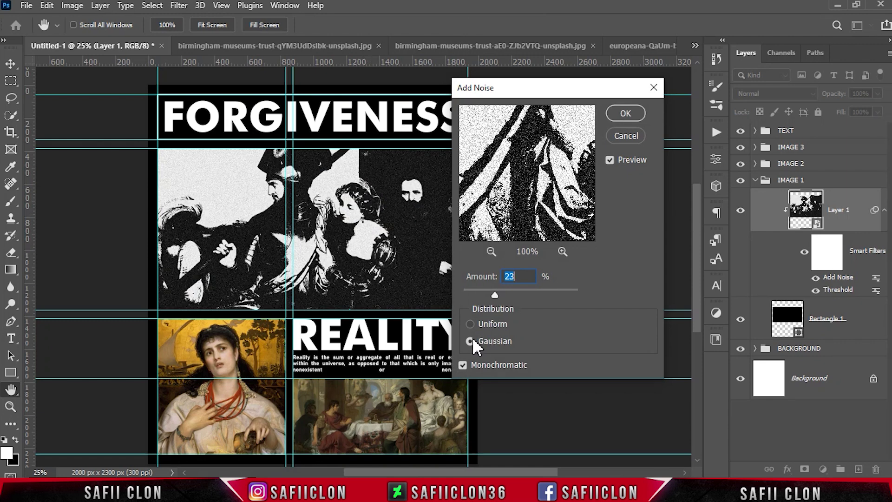
mouse_move(495, 293)
mouse_down()
mouse_move(537, 292)
mouse_move(498, 294)
mouse_move(508, 292)
mouse_up()
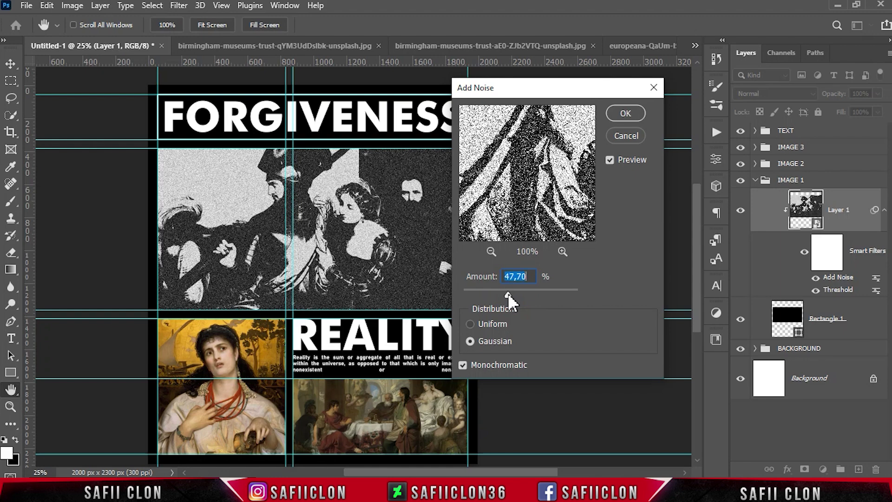
click(617, 112)
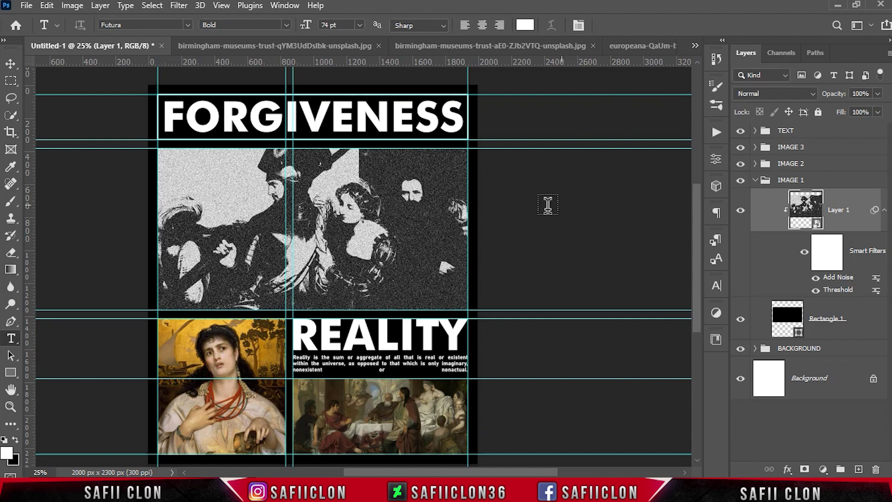
click(804, 253)
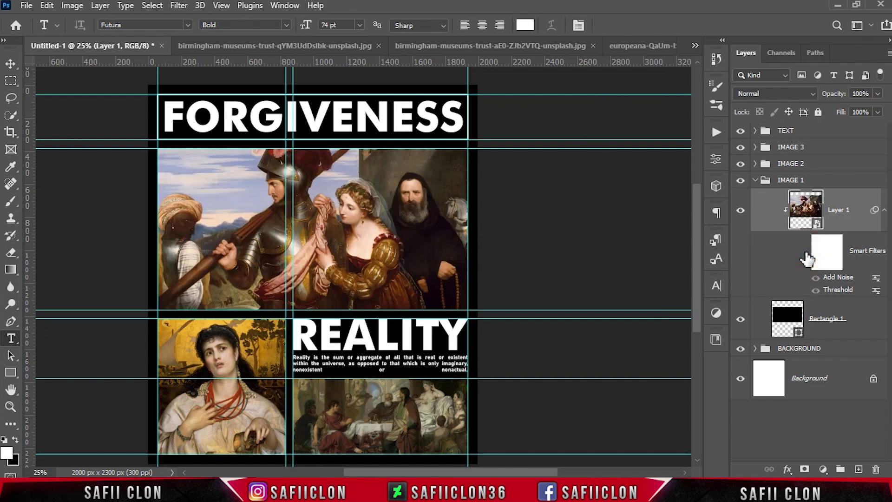
click(804, 254)
click(804, 253)
click(805, 253)
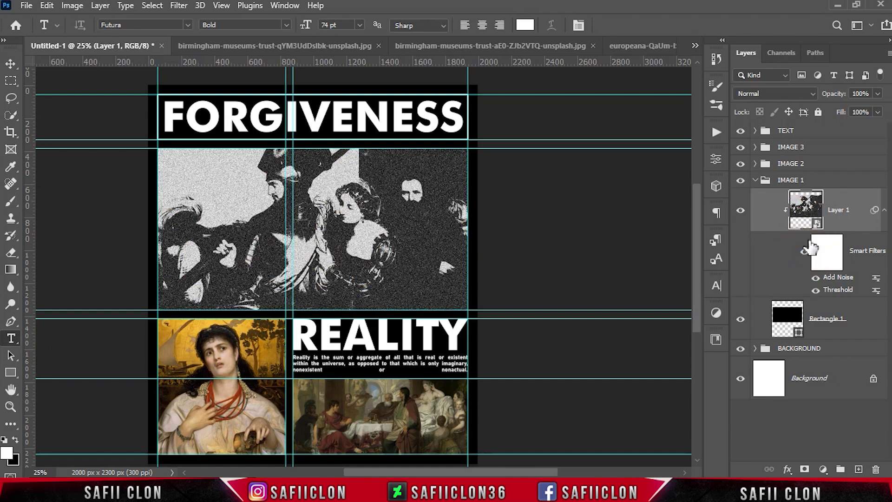
click(772, 185)
Collapse the IMAGE 1 group and expand the IMAGE 2 group
click(755, 180)
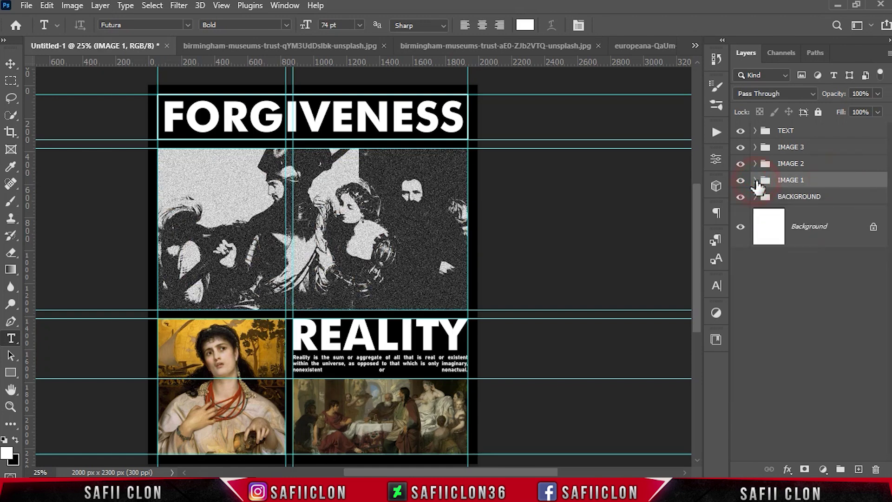
click(741, 180)
click(741, 181)
click(794, 163)
click(754, 163)
click(741, 163)
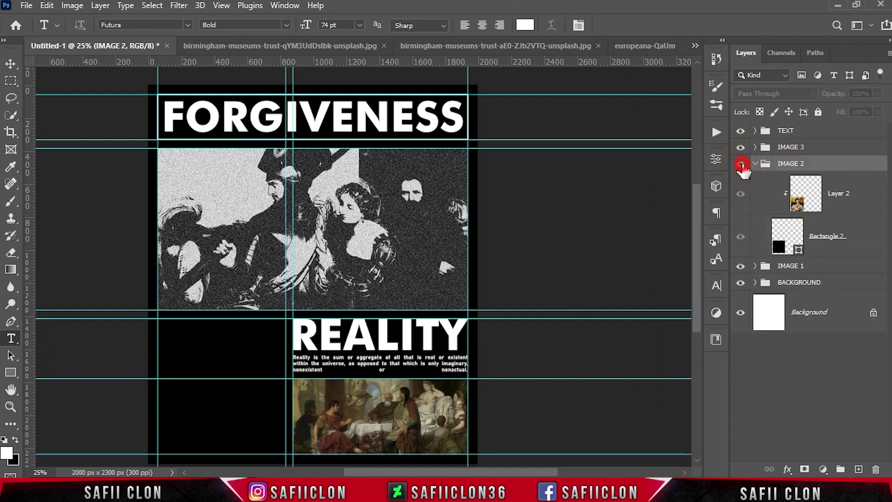
Convert the portrait's Layer 2 to a smart object
click(859, 201)
right_click(857, 191)
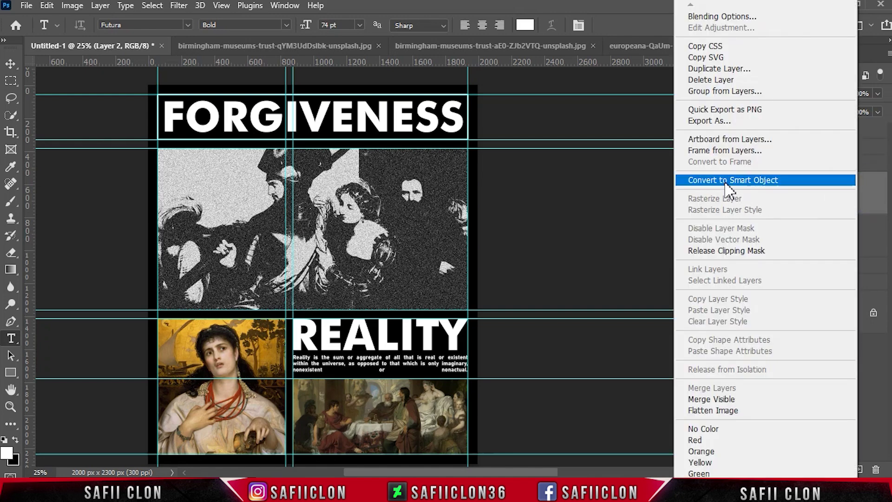
click(727, 184)
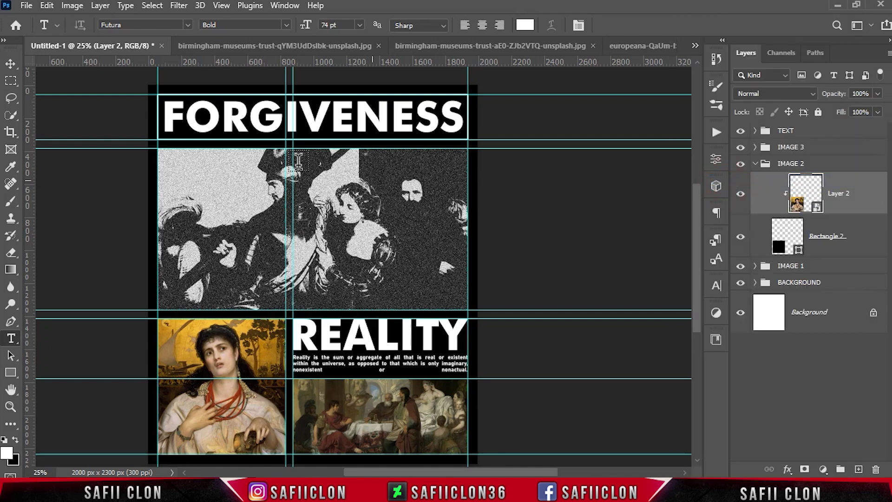
Apply a Threshold smart filter at about level 123 to the portrait
click(72, 6)
mouse_move(93, 40)
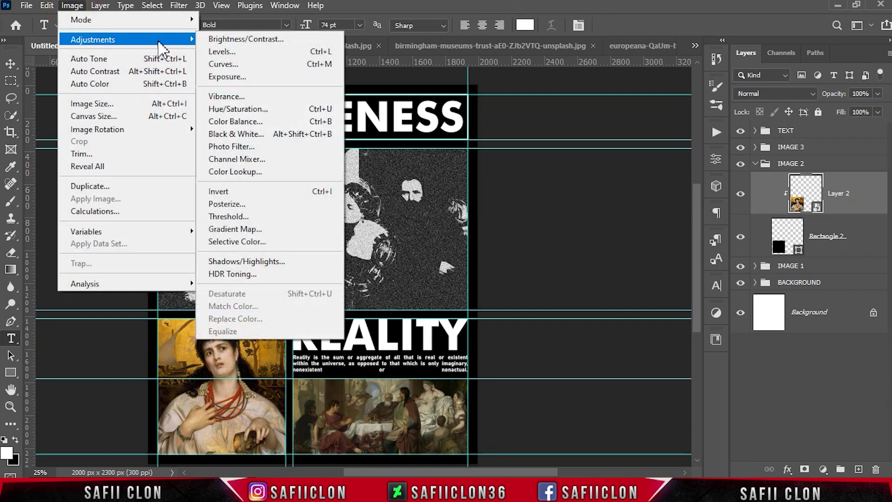
click(232, 216)
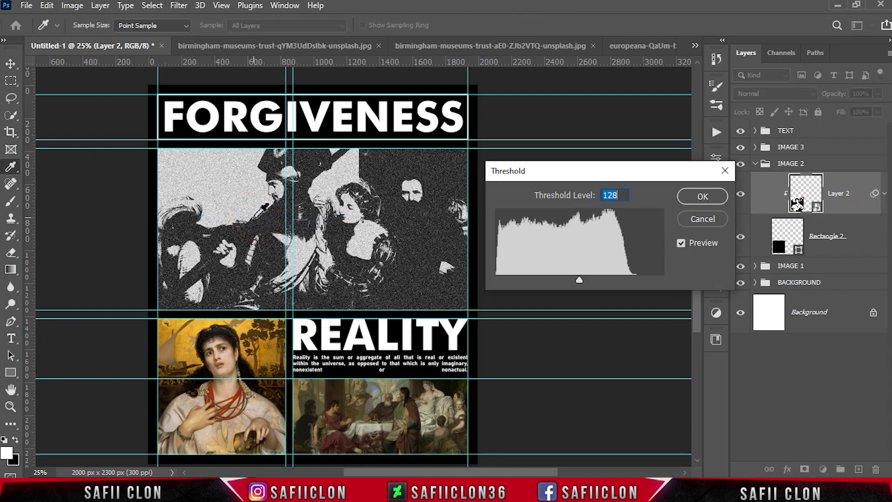
scroll(364, 299, up, 2)
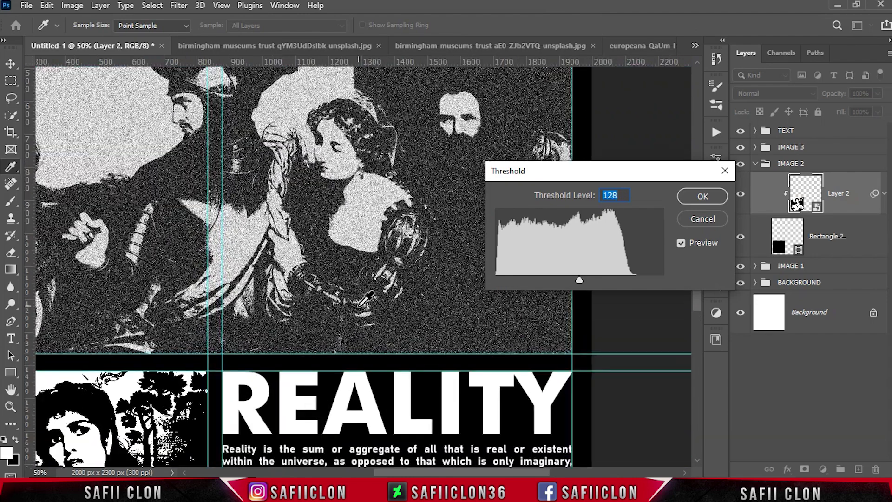
scroll(501, 463, left, 3)
scroll(547, 411, left, 4)
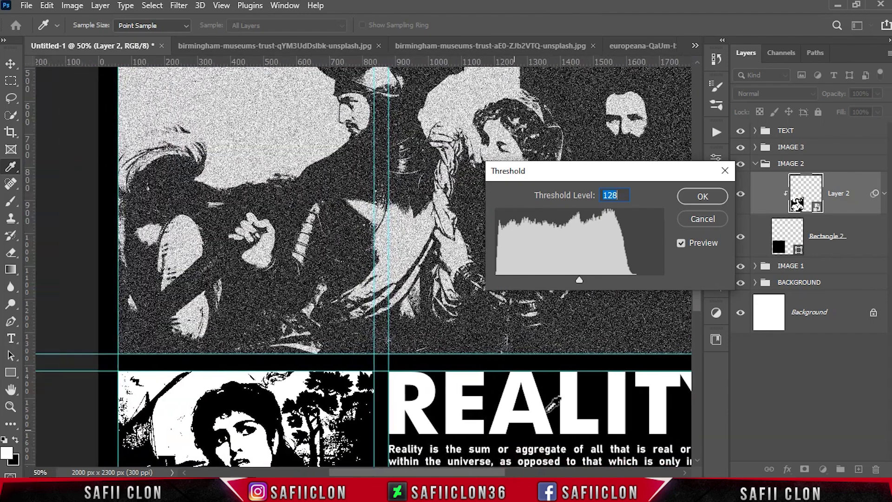
drag(701, 311, 698, 374)
mouse_move(593, 172)
mouse_down()
mouse_move(549, 174)
mouse_move(534, 185)
mouse_up()
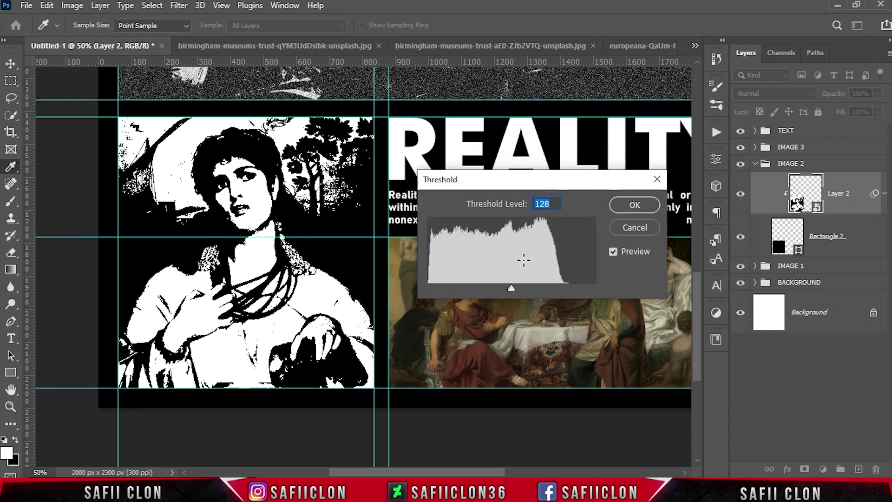
mouse_move(511, 296)
mouse_down()
mouse_move(478, 286)
mouse_move(532, 283)
mouse_move(486, 286)
mouse_move(508, 286)
mouse_up()
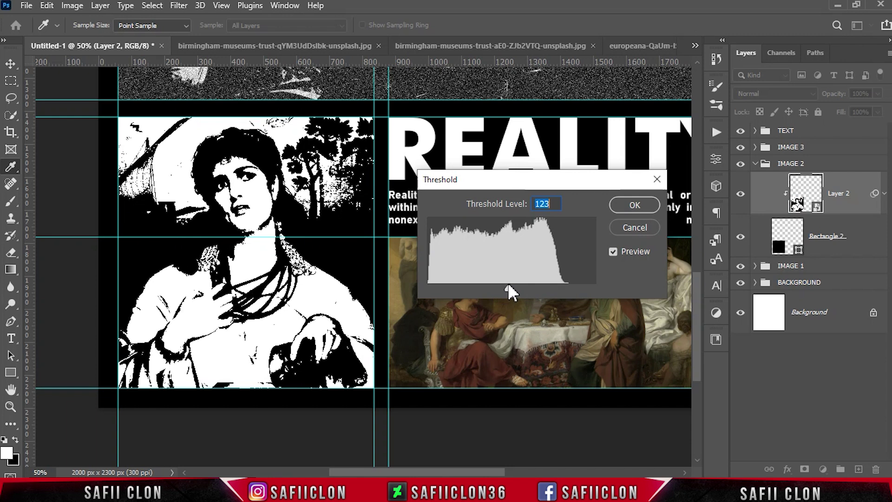
click(635, 205)
key(t)
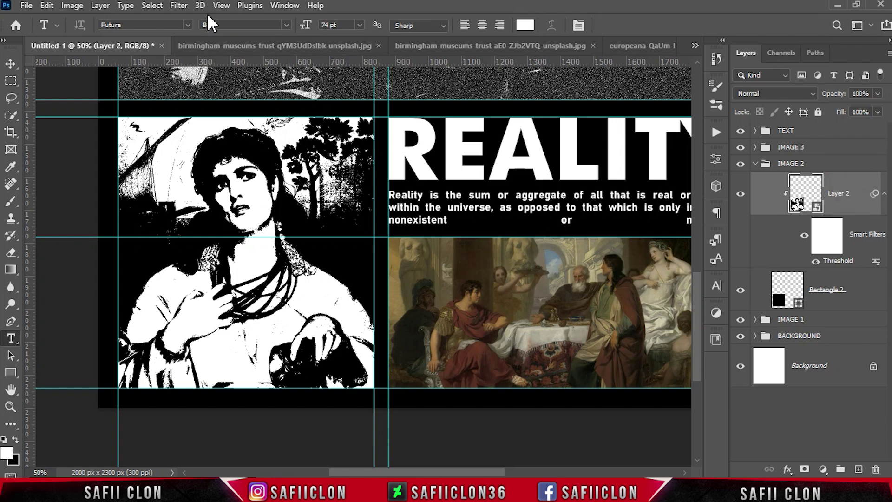
Add Gaussian monochromatic noise at about 44.8% to the portrait, then collapse IMAGE 2
click(179, 5)
mouse_move(190, 211)
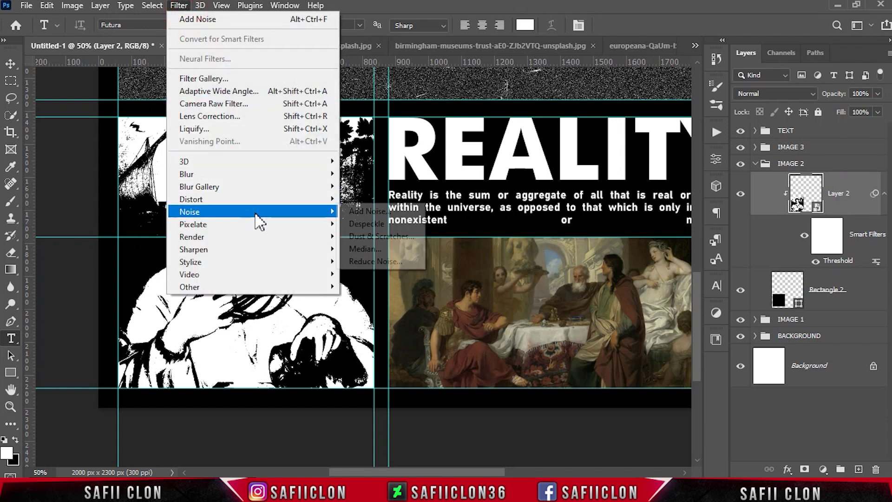
click(366, 211)
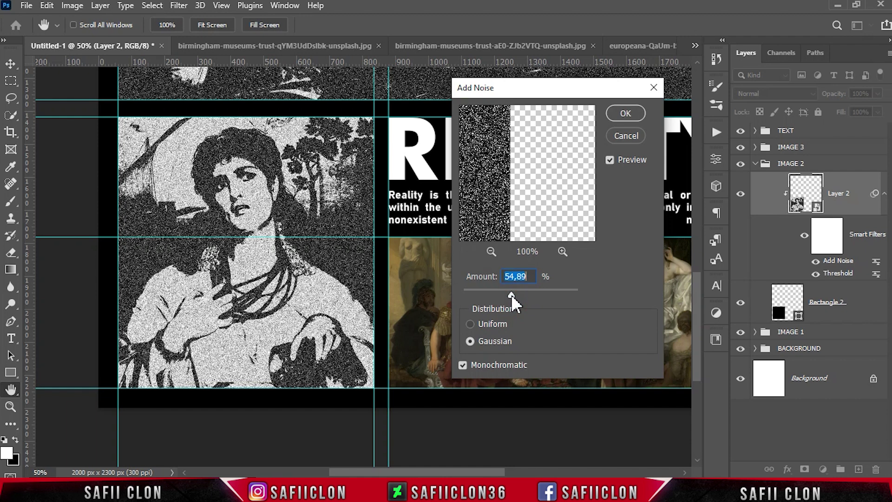
drag(506, 293, 507, 293)
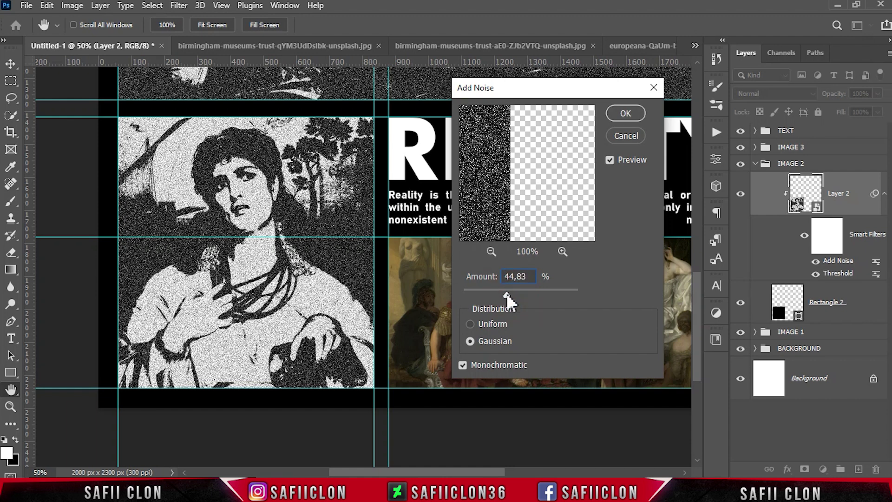
click(625, 115)
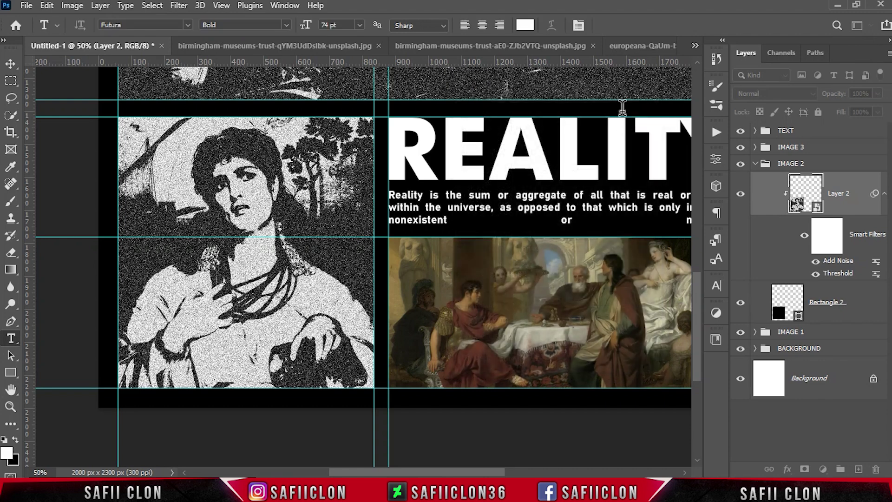
click(802, 239)
click(803, 240)
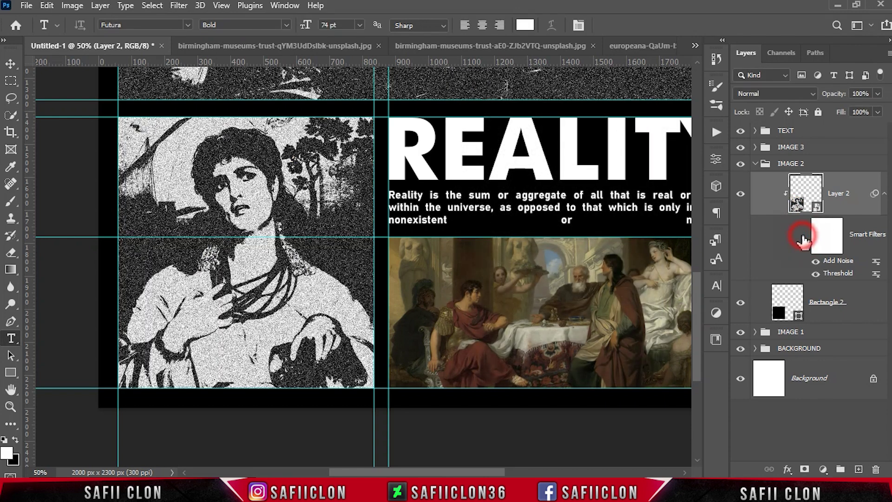
click(804, 236)
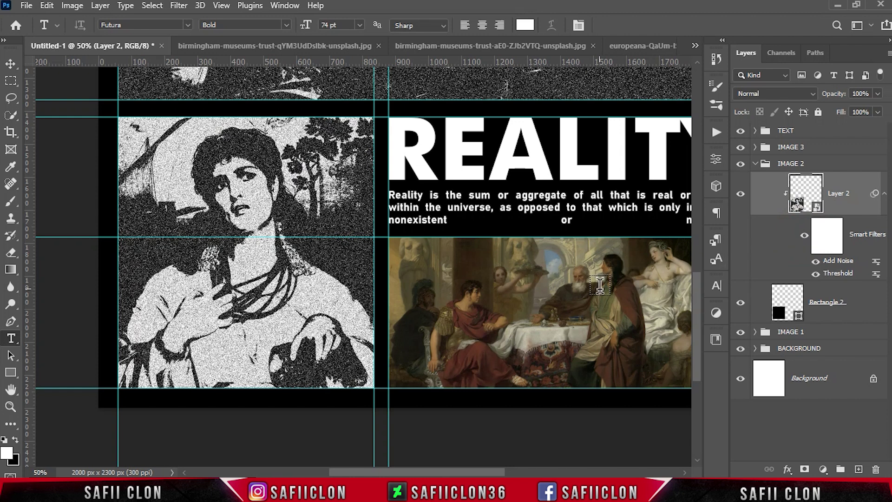
click(827, 166)
click(755, 163)
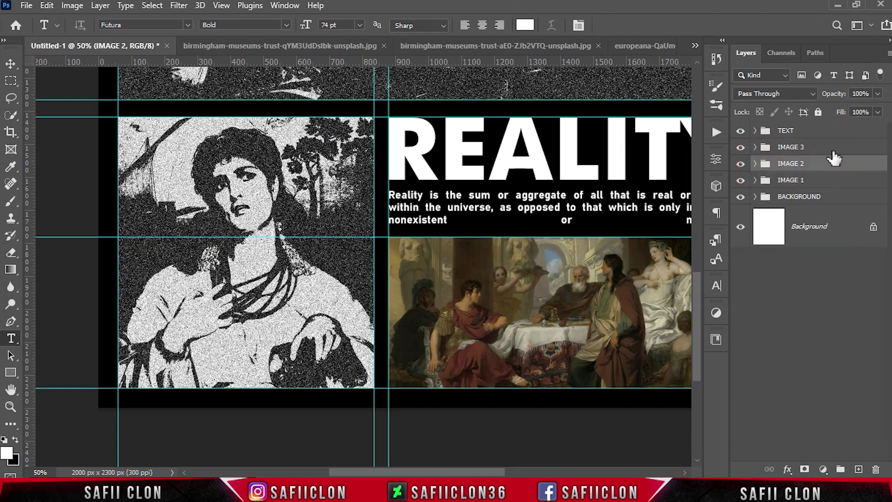
Convert the banquet painting's Layer 3 in IMAGE 3 to a smart object
click(828, 152)
click(741, 148)
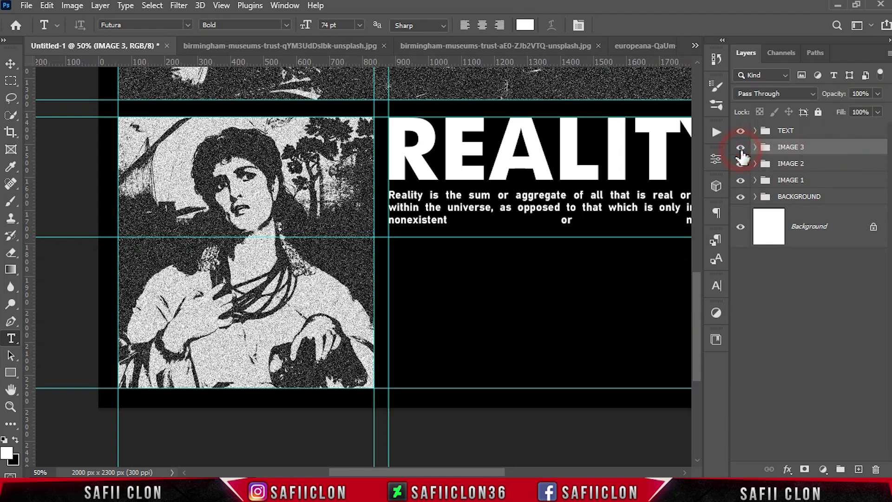
click(755, 148)
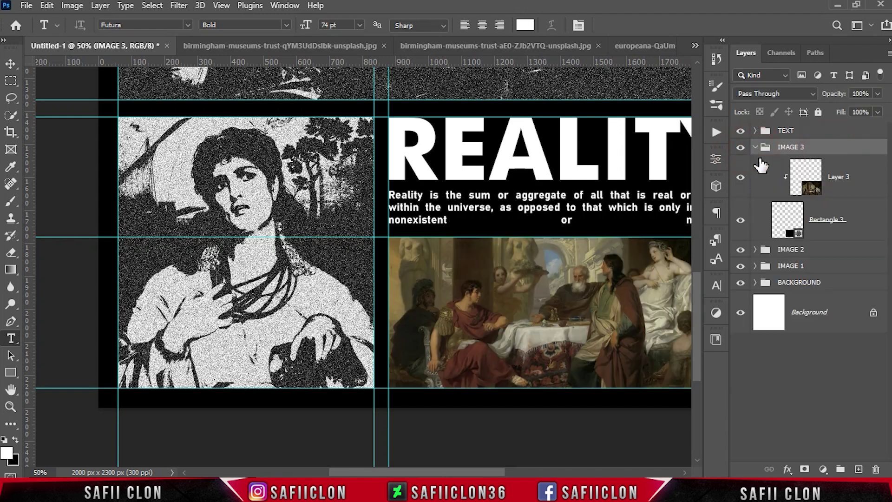
click(868, 186)
right_click(867, 176)
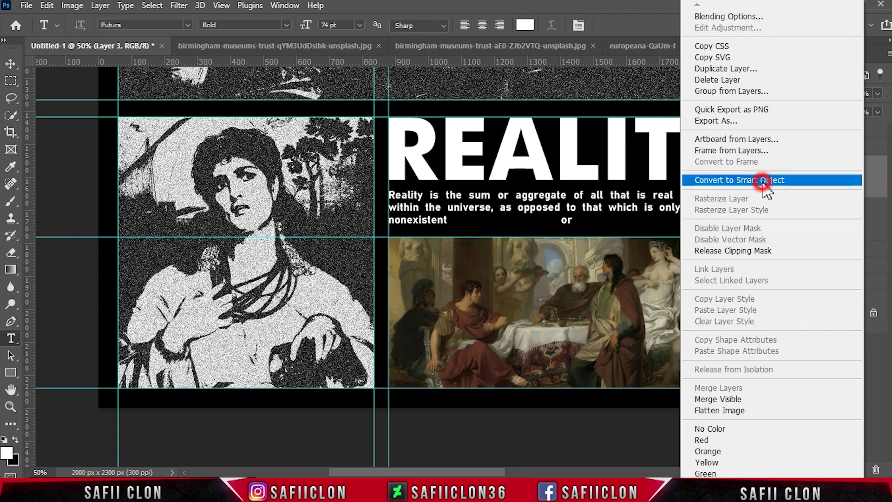
click(764, 182)
Apply a Threshold smart filter at level 65 to the banquet painting
drag(483, 470, 576, 459)
scroll(528, 362, down, 1)
scroll(528, 362, down, 1)
click(72, 5)
mouse_move(93, 39)
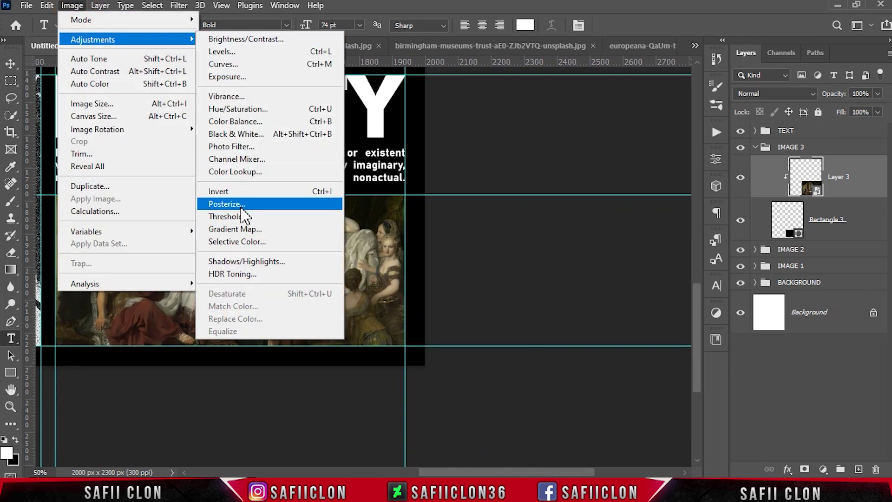
click(243, 218)
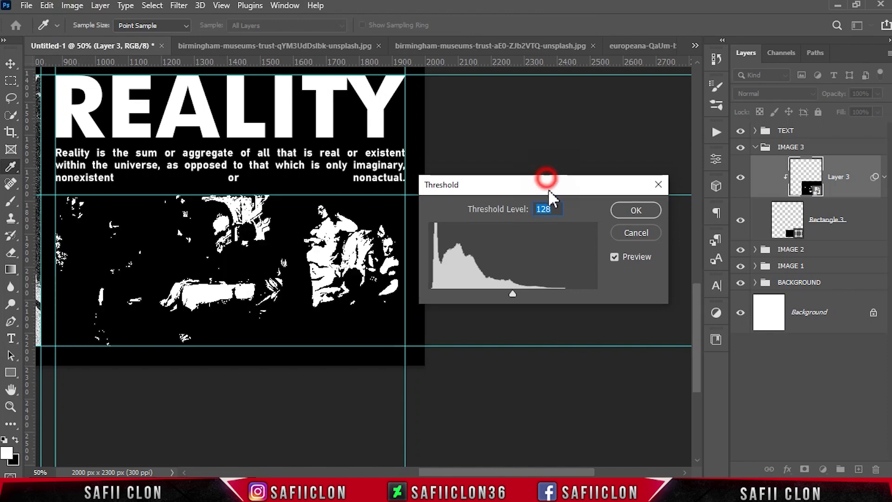
drag(550, 188, 550, 214)
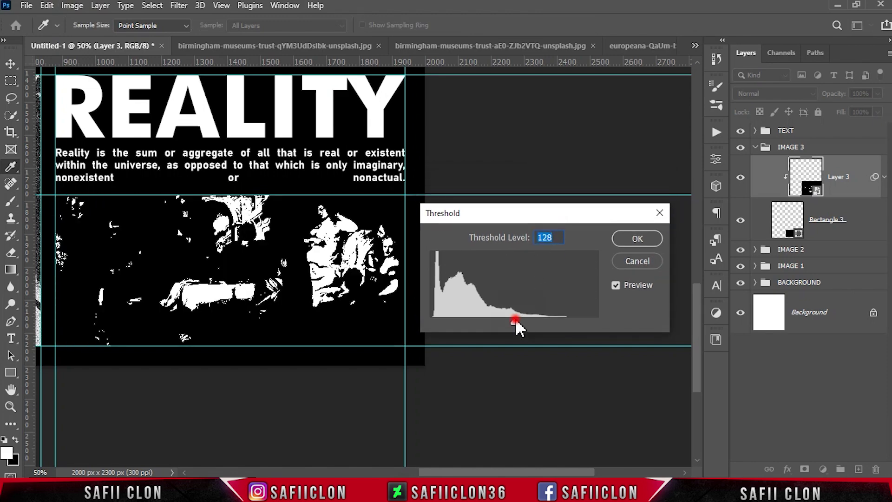
drag(516, 320, 474, 316)
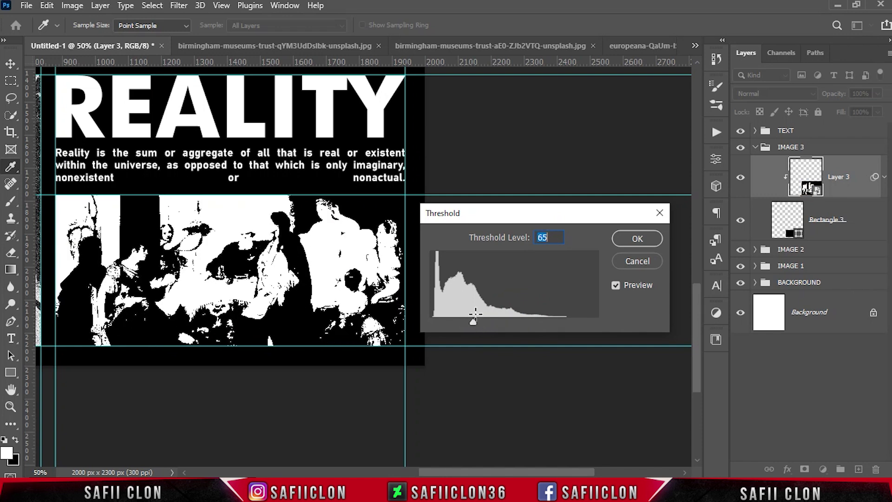
click(641, 238)
key(t)
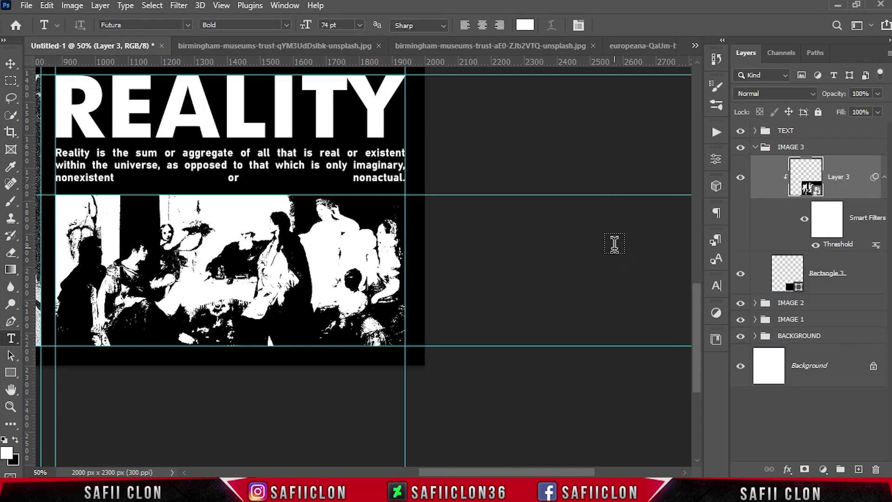
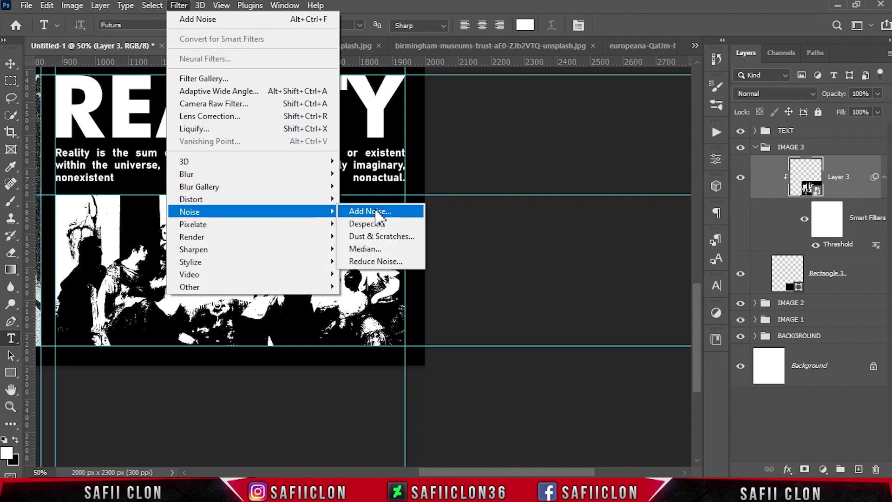
Add about 33% Gaussian monochromatic noise to the painting and compare it with and without filters
click(358, 211)
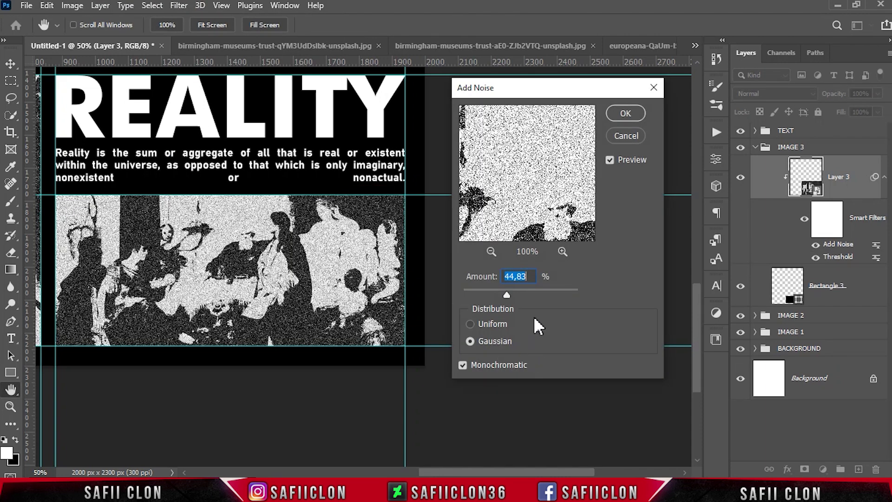
drag(508, 294, 497, 293)
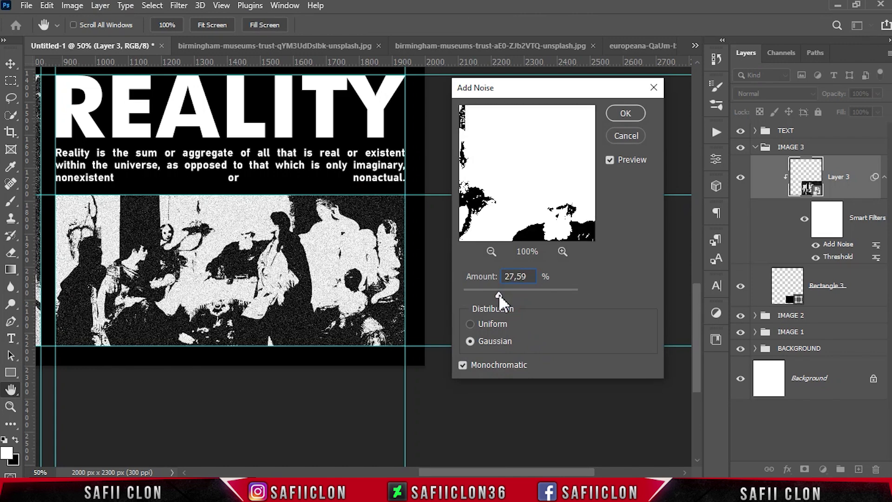
click(471, 341)
click(624, 113)
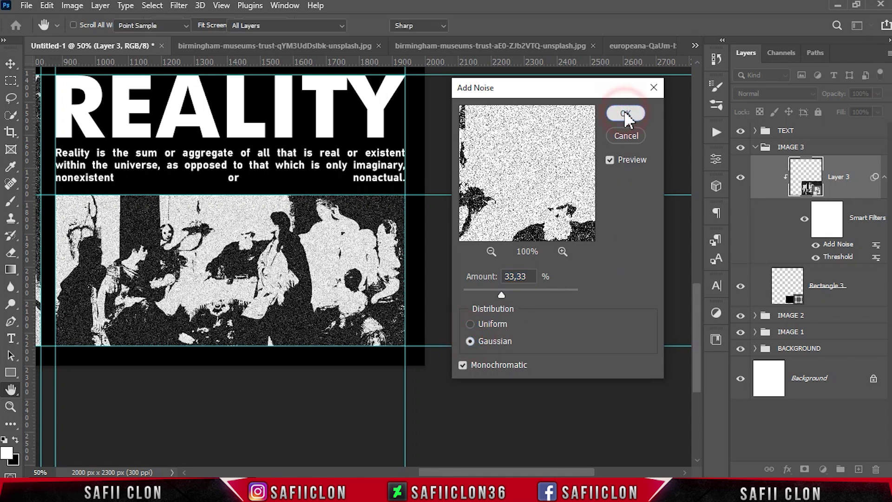
click(804, 220)
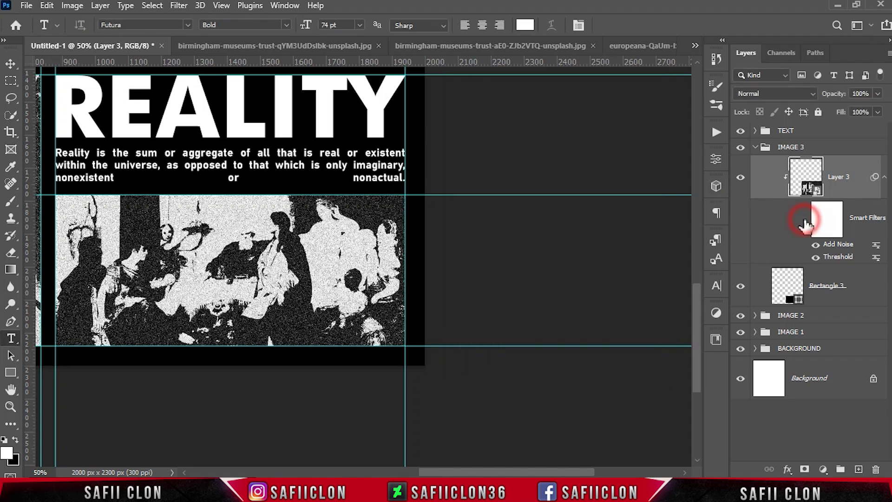
click(805, 221)
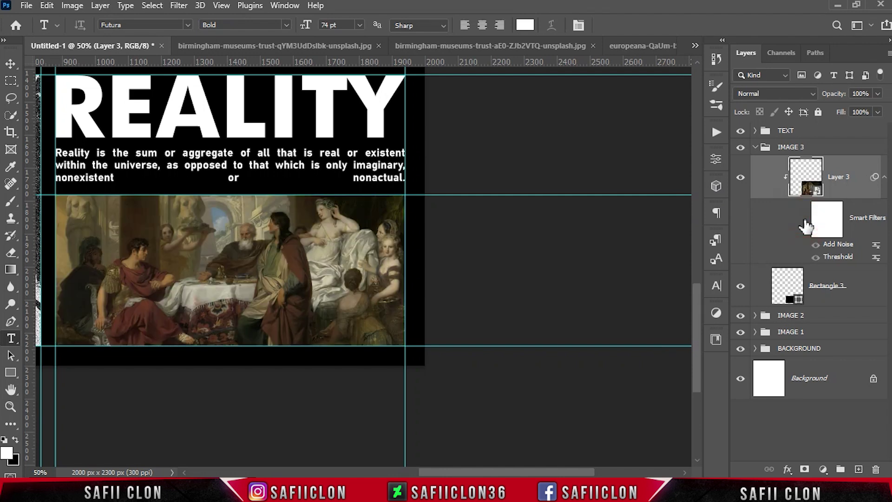
click(804, 219)
Collapse the IMAGE 3 group and zoom out to frame the whole poster
click(820, 146)
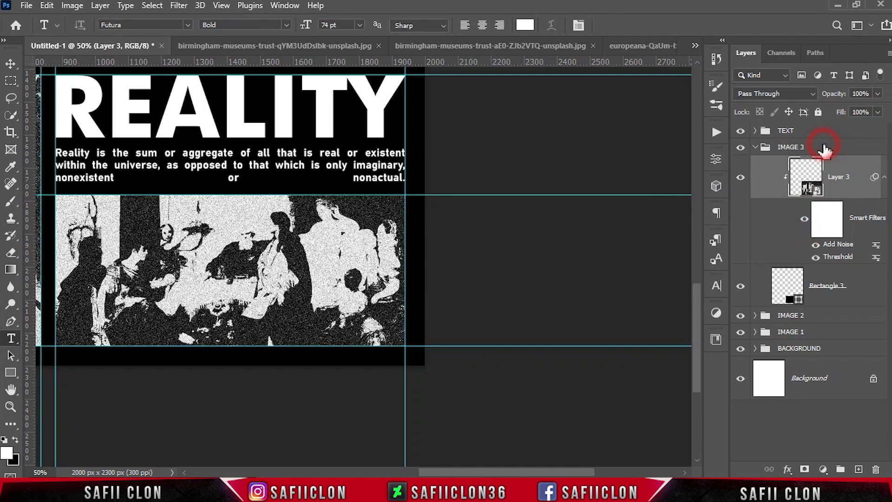
click(755, 148)
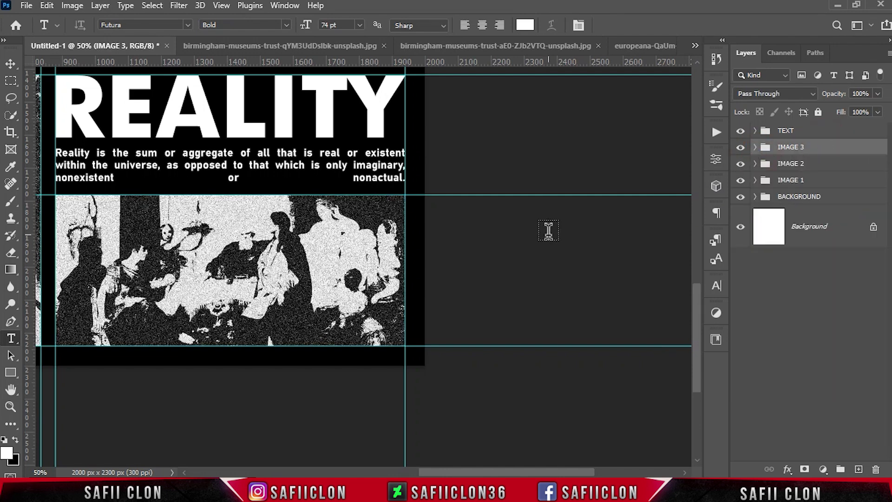
key(ctrl+minus)
key(ctrl+minus)
key(ctrl+minus)
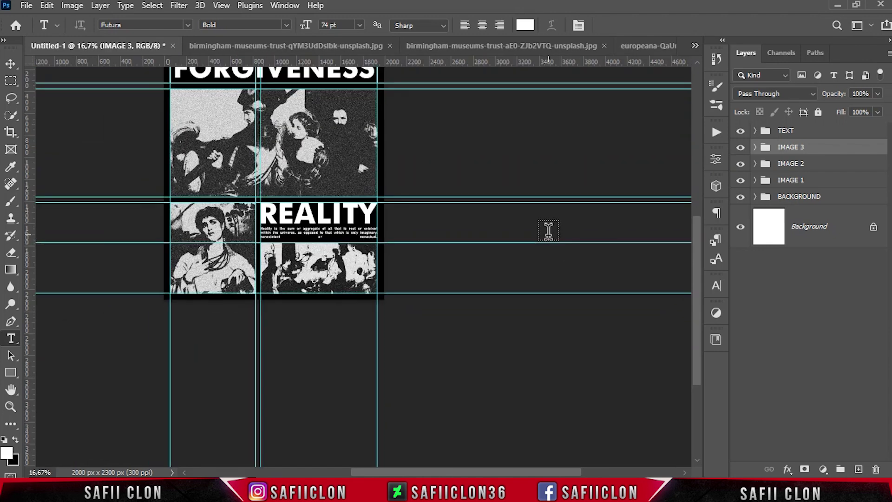
drag(421, 351, 514, 362)
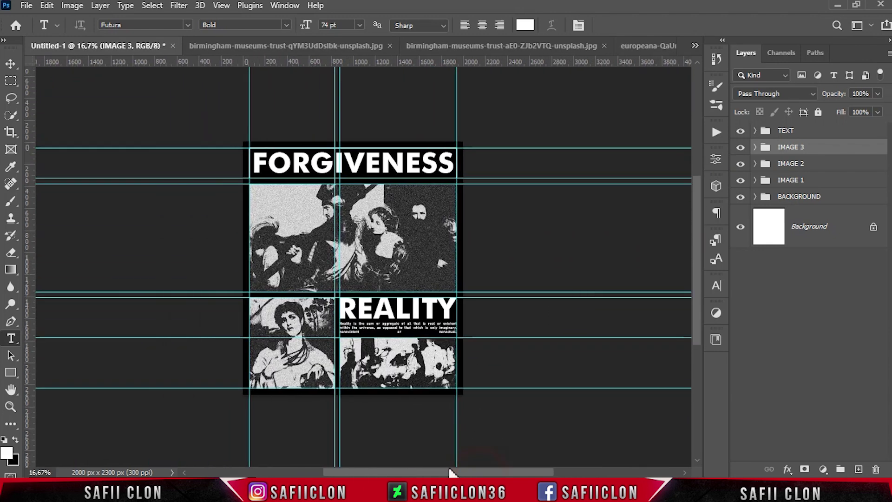
key(ctrl+plus)
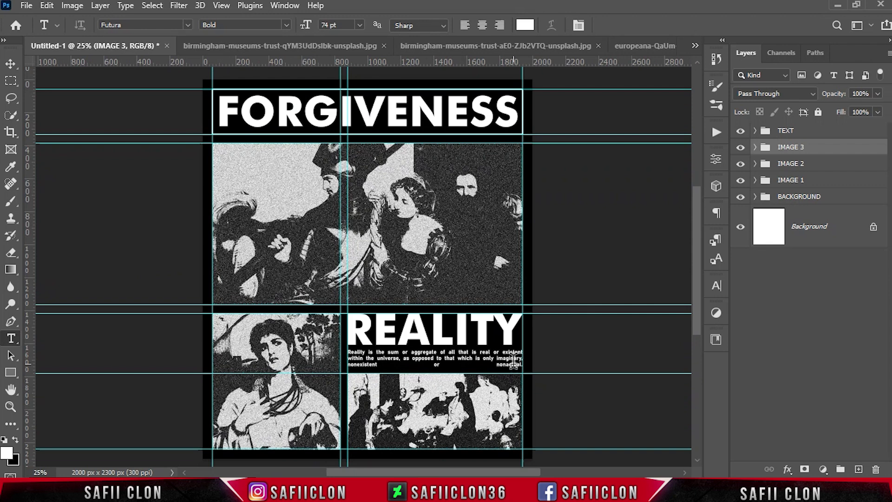
click(830, 132)
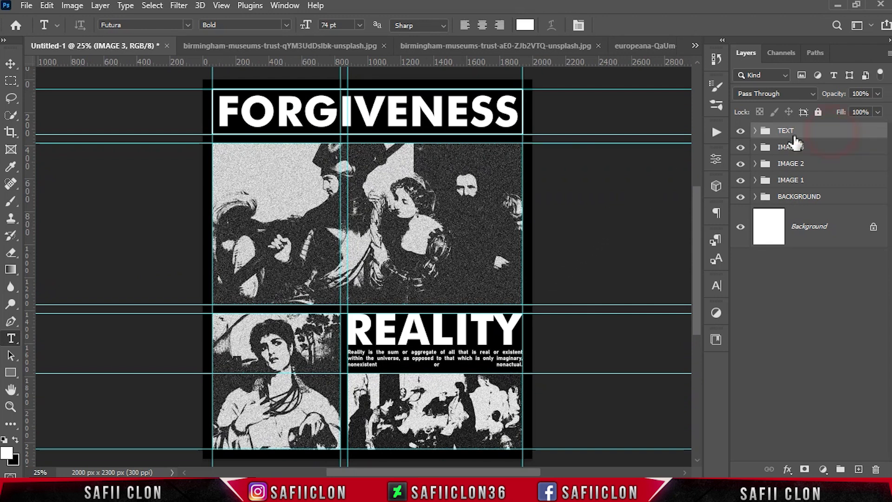
Convert the REALITY text layer inside the TEXT group into a smart object
click(755, 131)
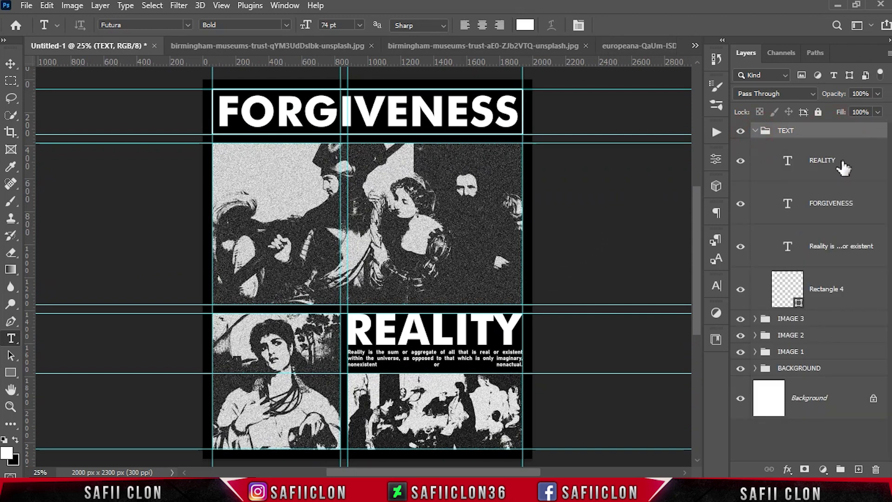
click(843, 169)
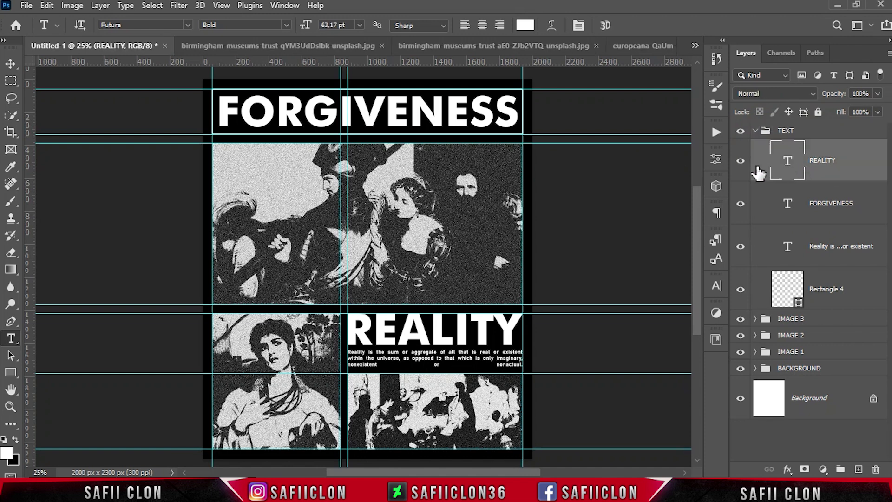
click(740, 163)
click(741, 165)
right_click(865, 166)
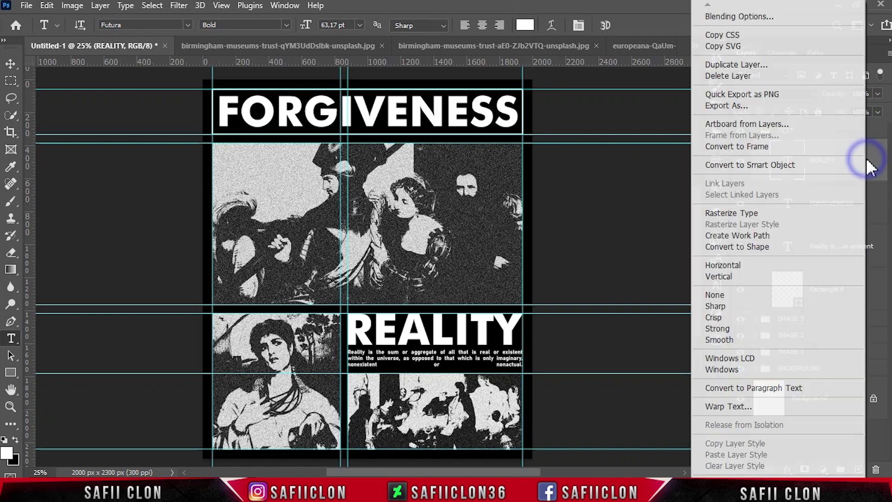
click(749, 166)
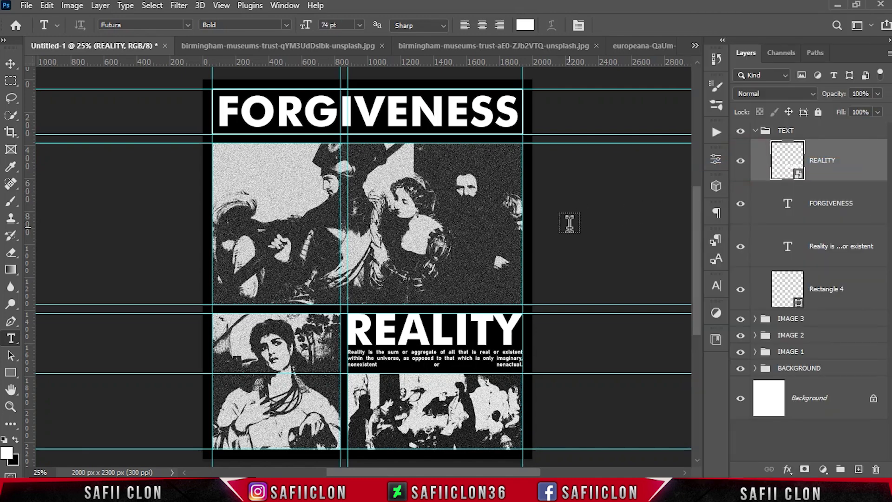
click(180, 7)
mouse_move(187, 174)
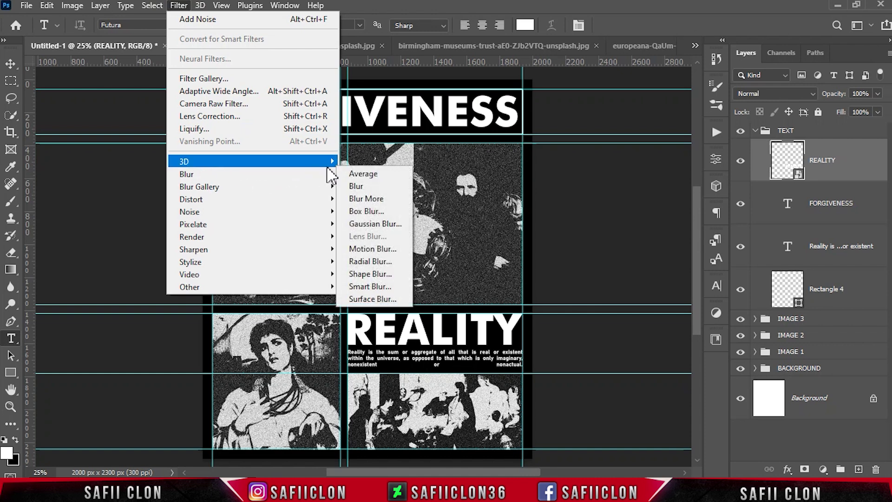
Apply a 2.2-pixel Gaussian Blur to REALITY and toggle it to compare
click(398, 228)
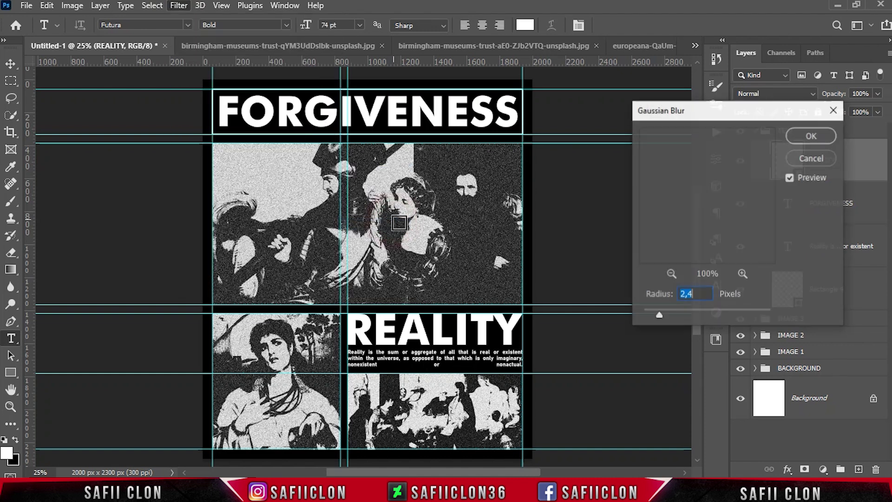
drag(687, 121, 615, 204)
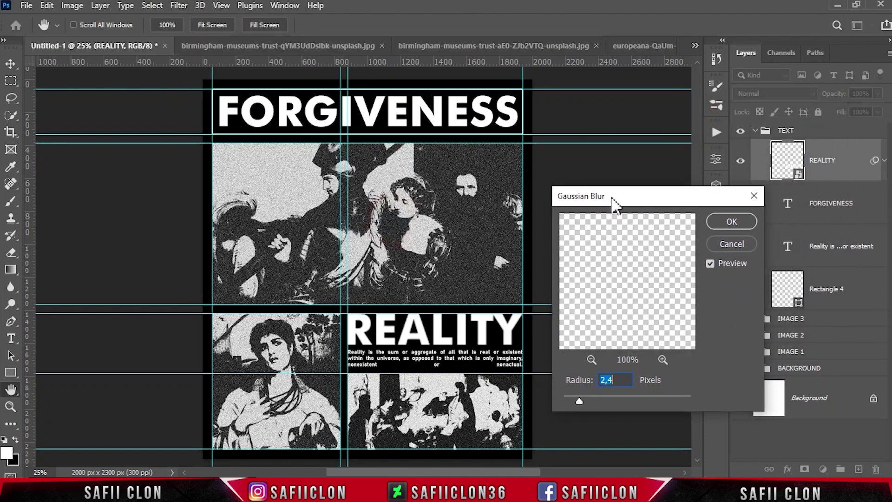
drag(628, 399, 579, 398)
drag(580, 400, 578, 399)
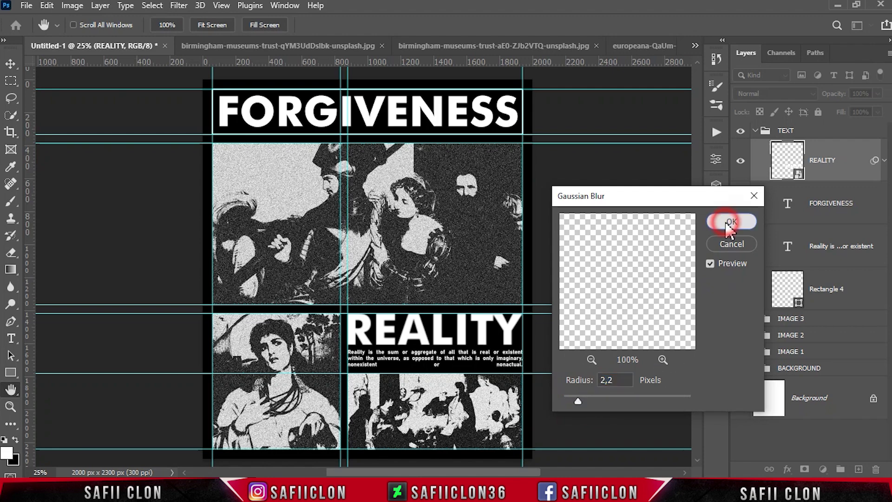
click(730, 222)
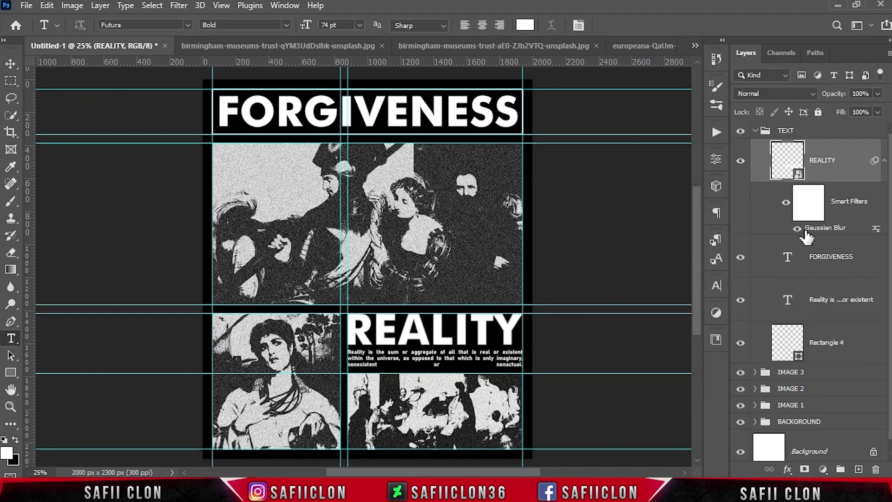
click(797, 228)
click(178, 5)
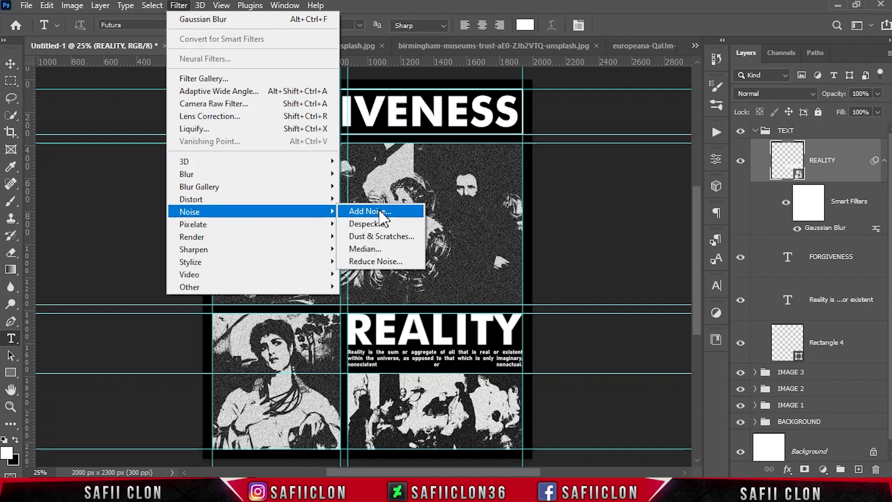
Add about 24% Gaussian monochromatic noise to the REALITY title
click(379, 208)
drag(545, 91, 646, 151)
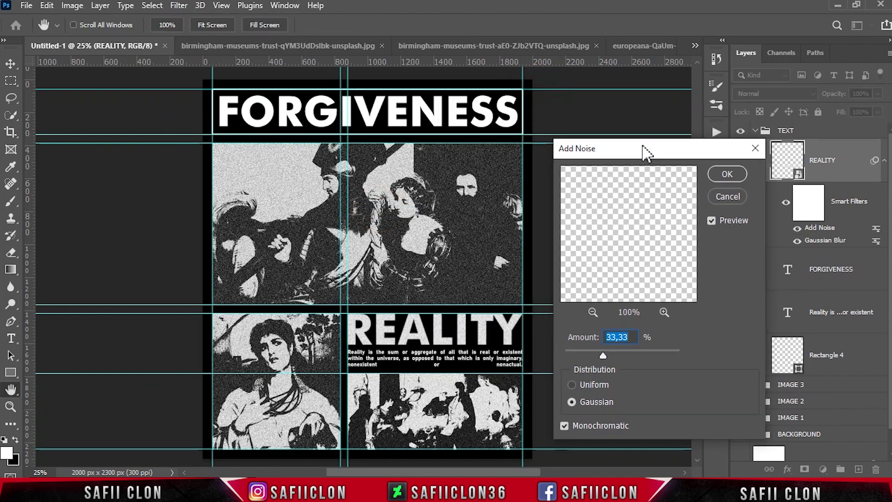
scroll(646, 151, up, 1)
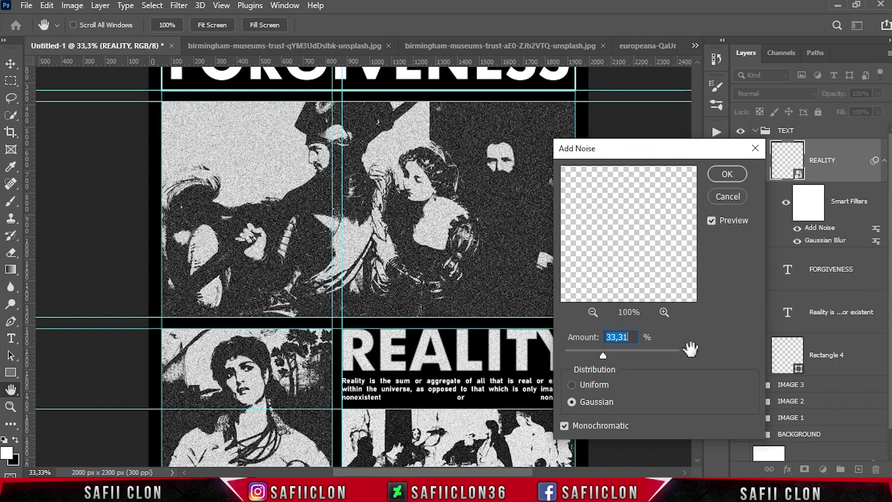
scroll(697, 460, down, 2)
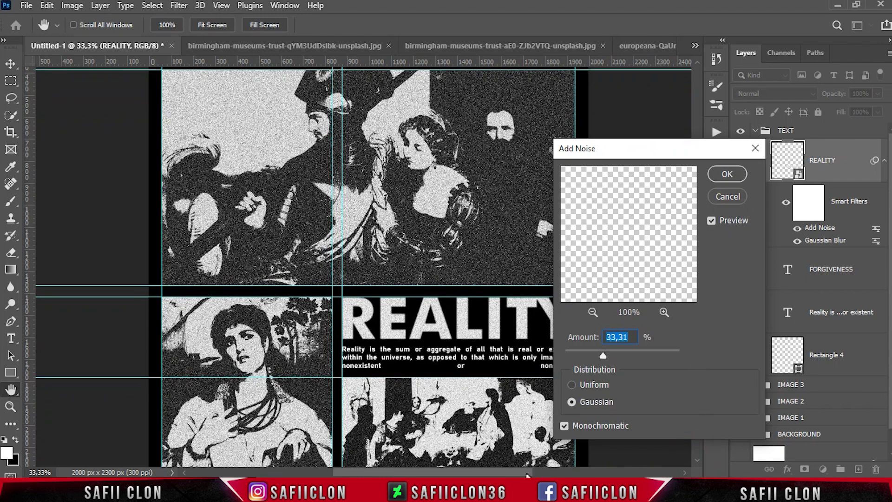
drag(528, 476, 538, 475)
click(587, 402)
drag(602, 356, 596, 352)
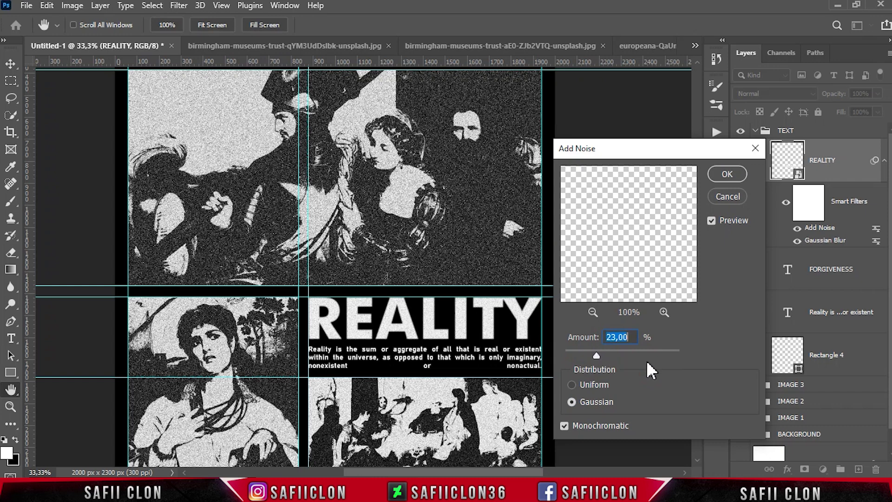
drag(597, 356, 598, 354)
click(726, 172)
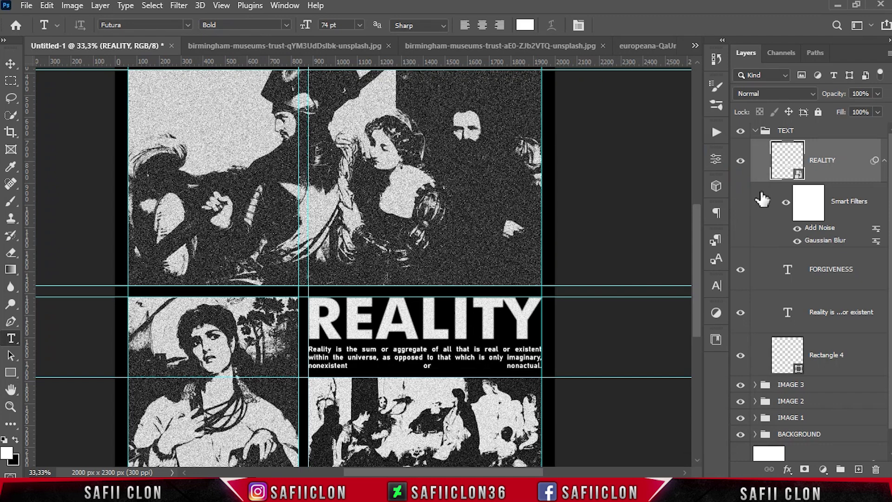
Toggle REALITY's visibility to compare, then collapse its smart filter list
click(740, 160)
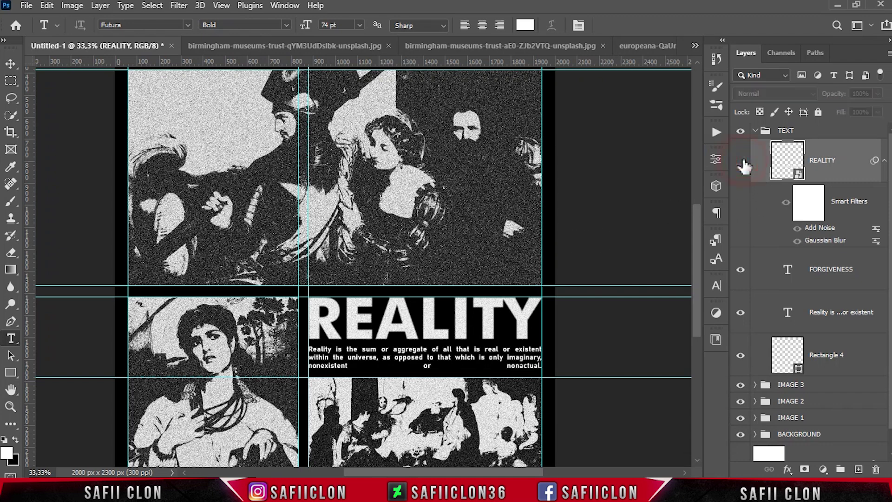
click(786, 202)
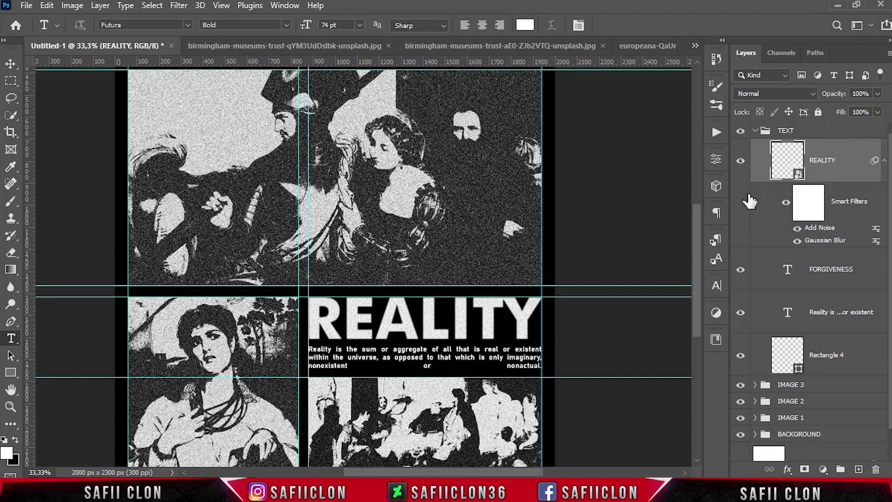
click(884, 160)
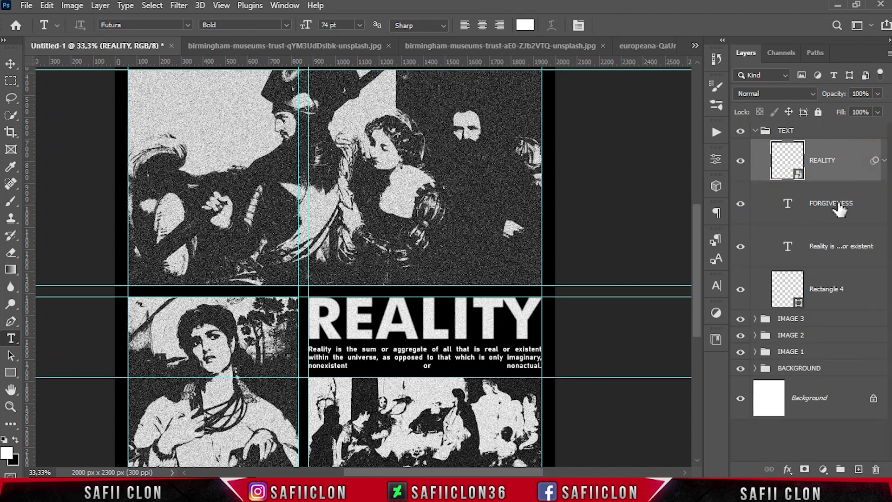
Convert the FORGIVENESS text layer into a smart object
click(820, 203)
right_click(819, 194)
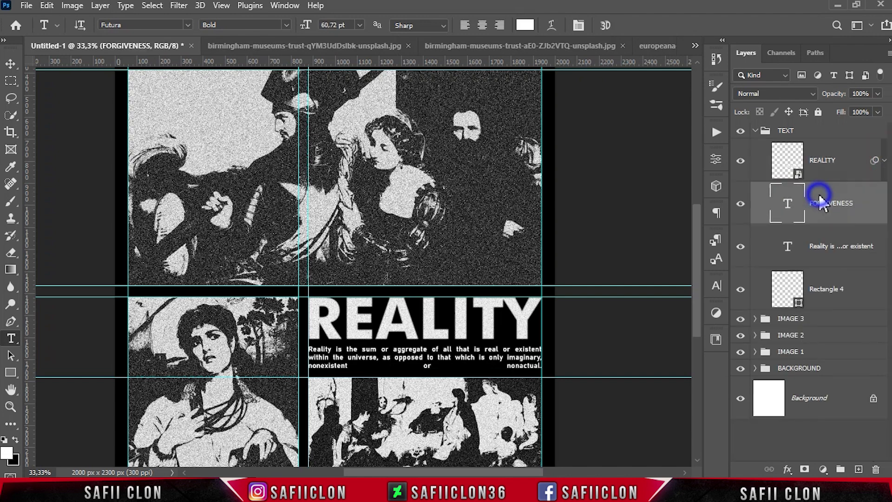
click(711, 165)
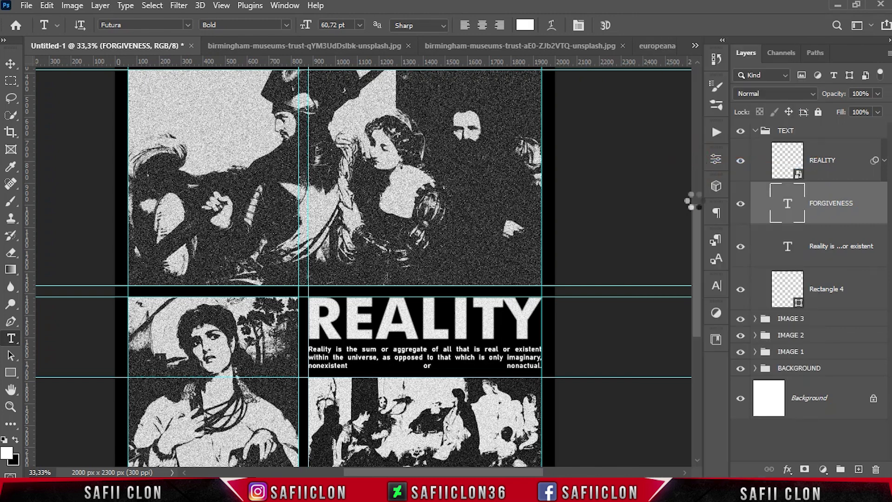
drag(697, 224, 700, 184)
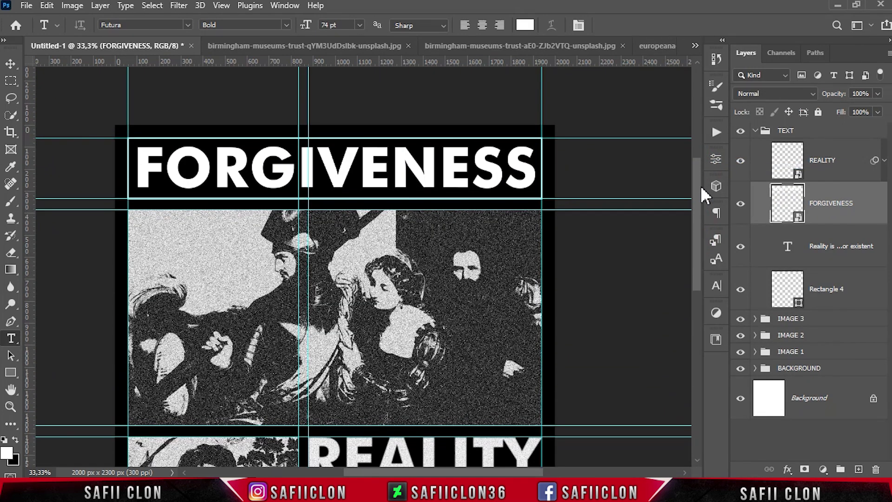
click(852, 203)
Apply a 2.4-pixel Gaussian Blur to FORGIVENESS
click(180, 7)
mouse_move(209, 174)
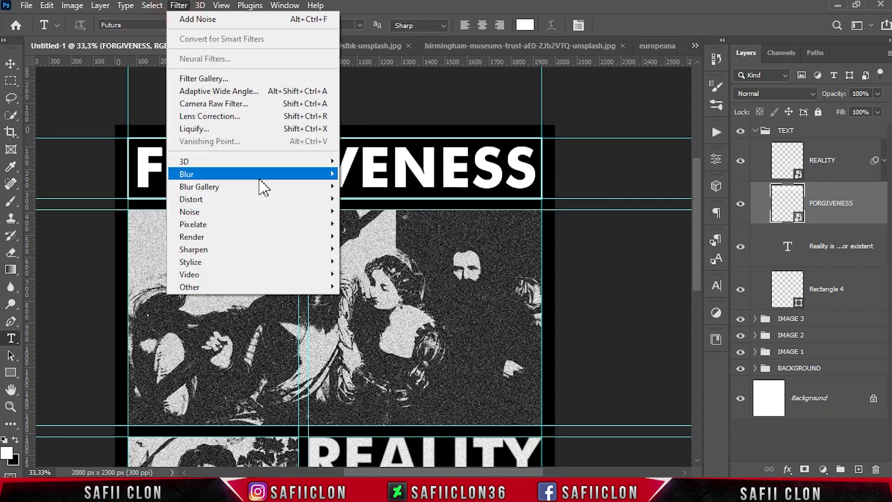
click(367, 223)
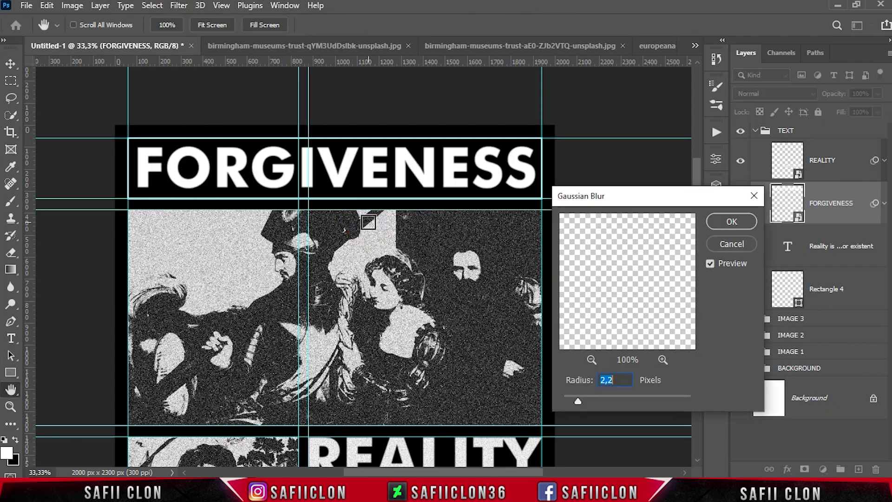
click(580, 401)
drag(578, 398, 579, 396)
click(733, 223)
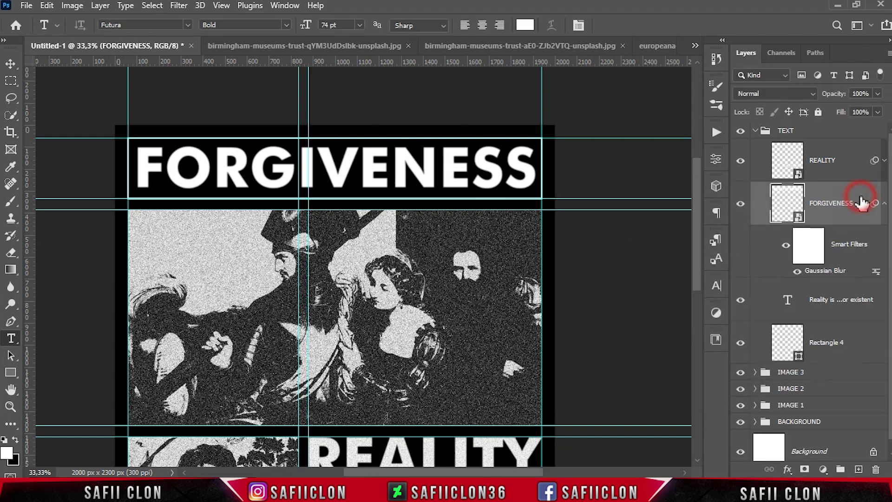
Add the same monochromatic noise to FORGIVENESS and collapse its filter list
click(179, 7)
mouse_move(189, 212)
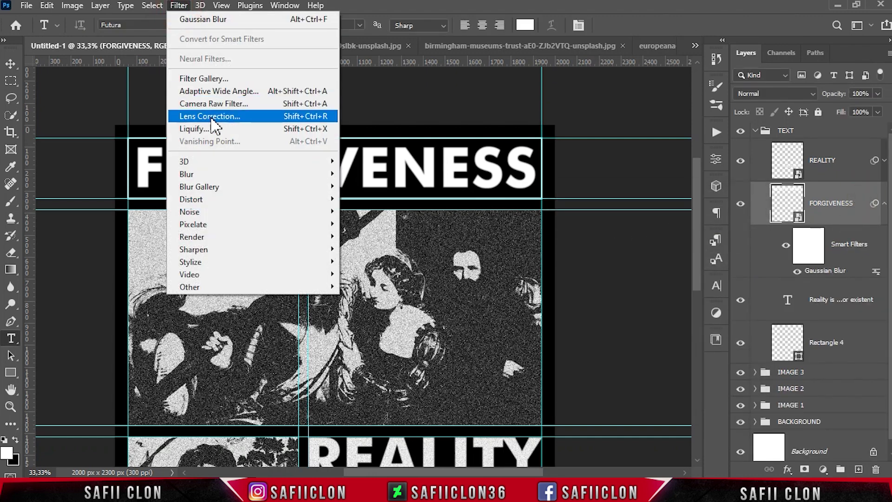
click(392, 212)
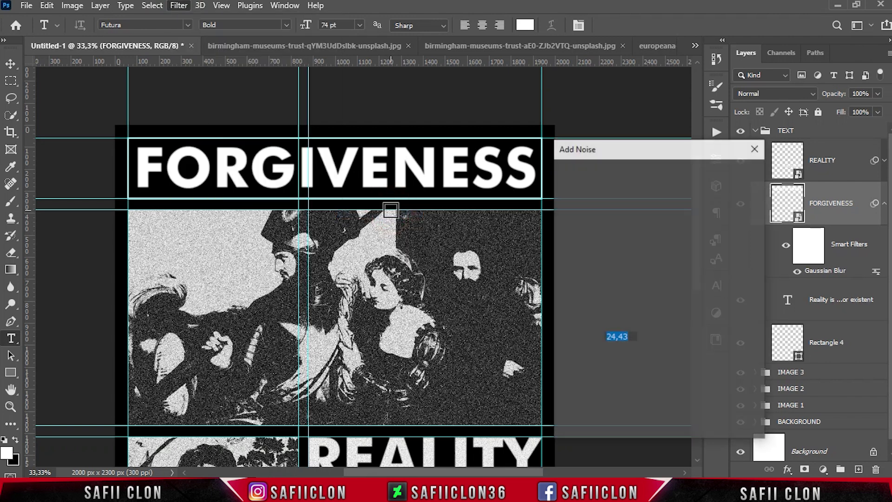
click(723, 174)
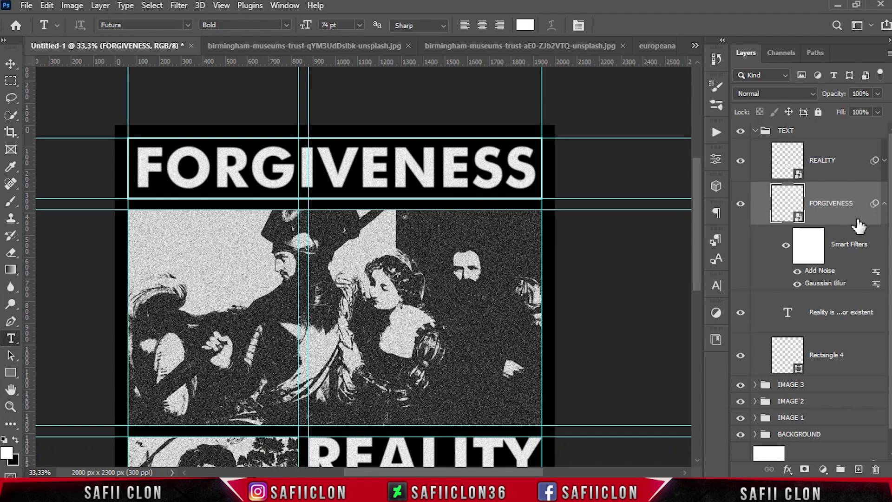
click(885, 203)
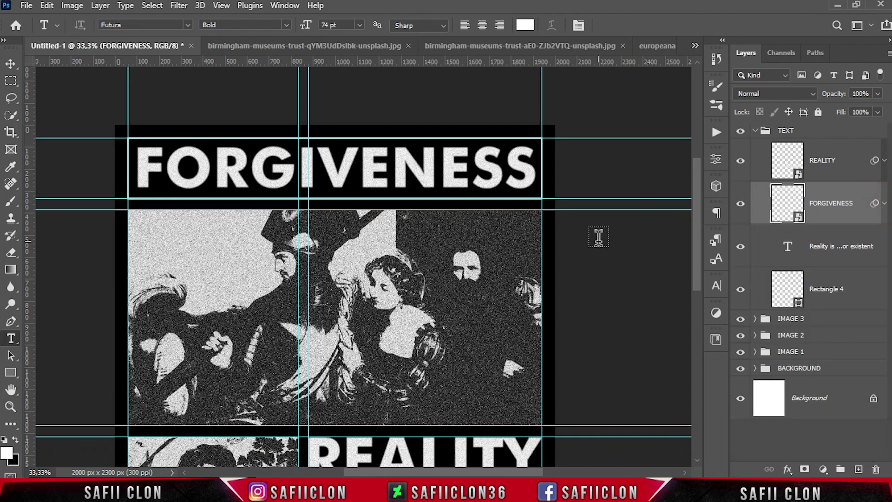
click(759, 133)
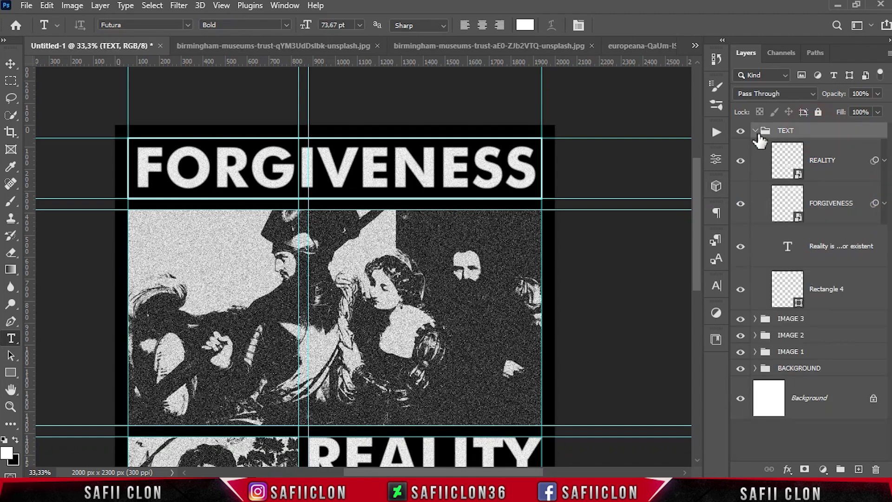
Collapse the TEXT group, zoom out, and hide the guides with Ctrl+H
click(755, 132)
scroll(656, 192, down, 2)
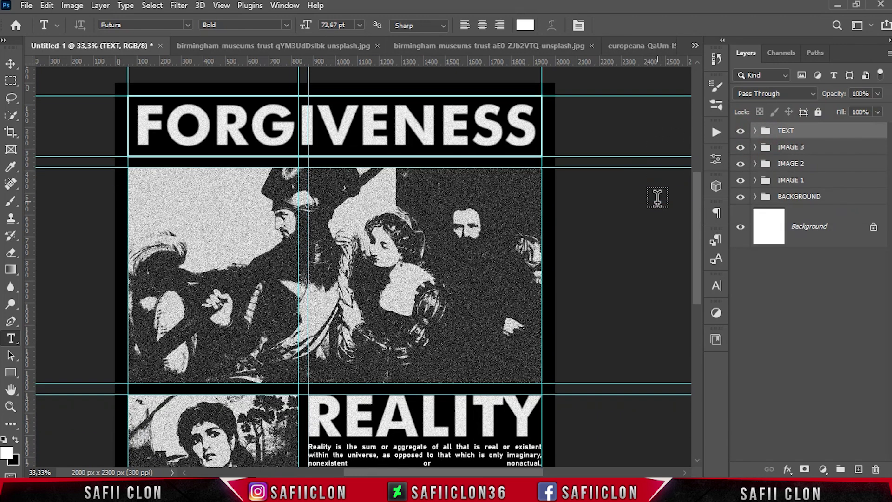
click(740, 130)
key(ctrl+minus)
scroll(667, 178, down, 2)
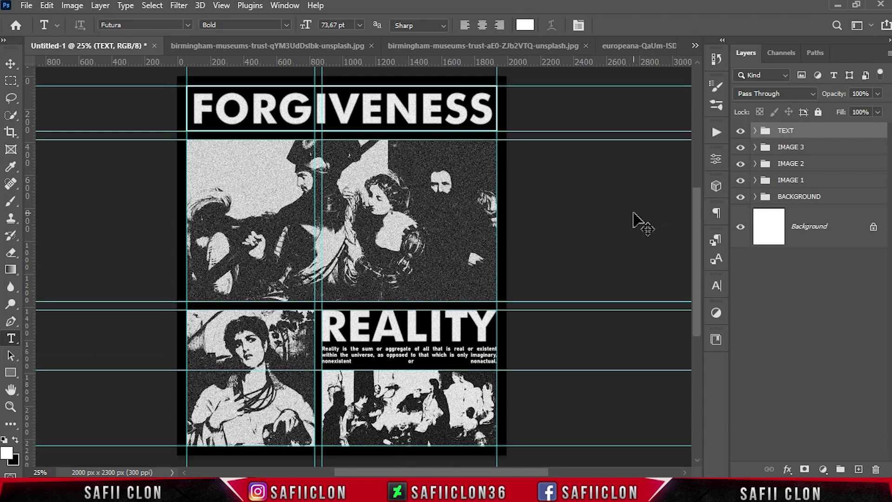
key(ctrl+h)
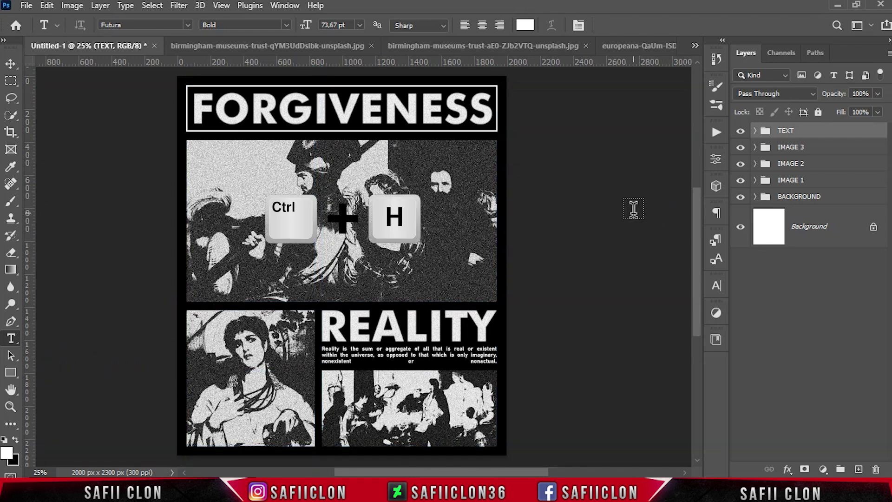
click(824, 470)
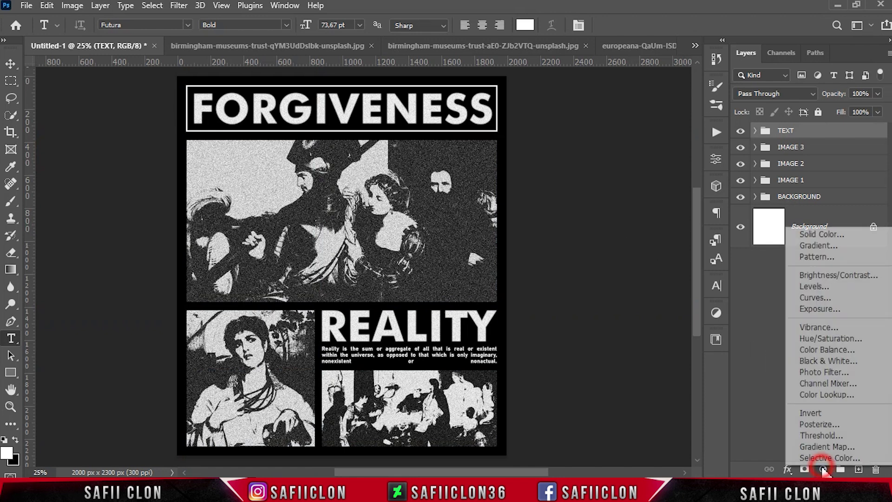
Add a #e52727 solid colour fill layer blended in Multiply mode
click(829, 234)
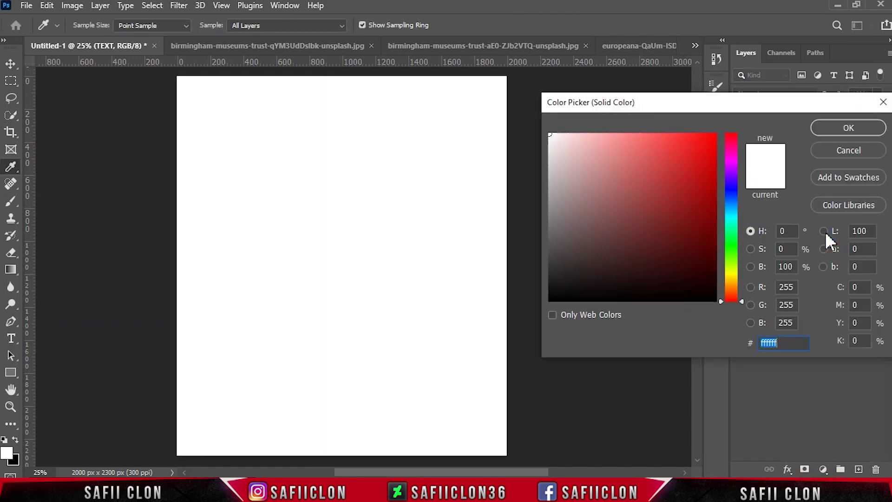
drag(792, 342, 769, 344)
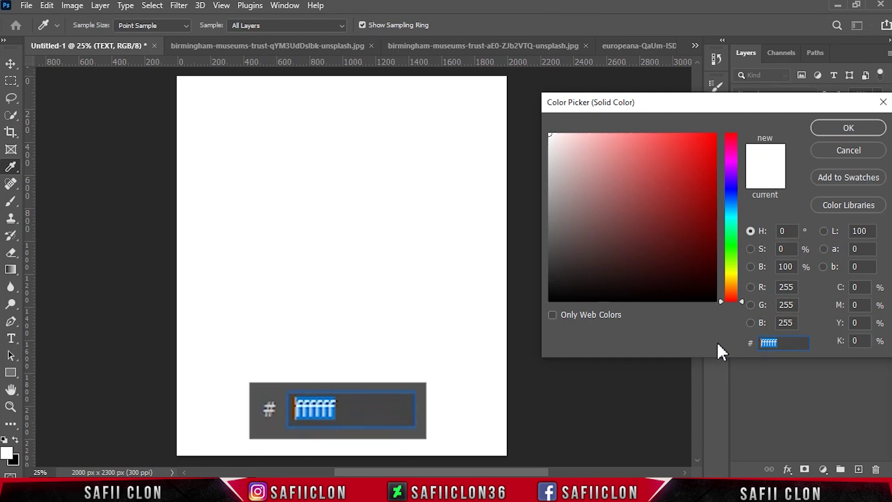
text(e52727)
click(849, 126)
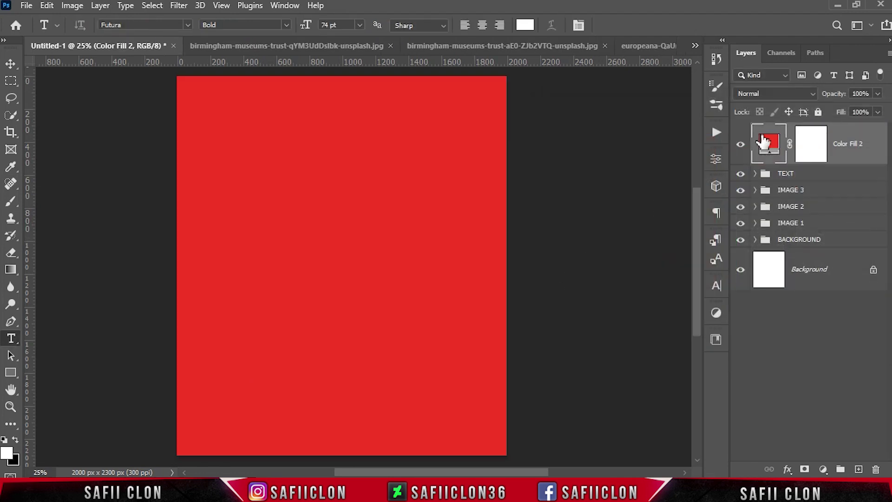
click(768, 94)
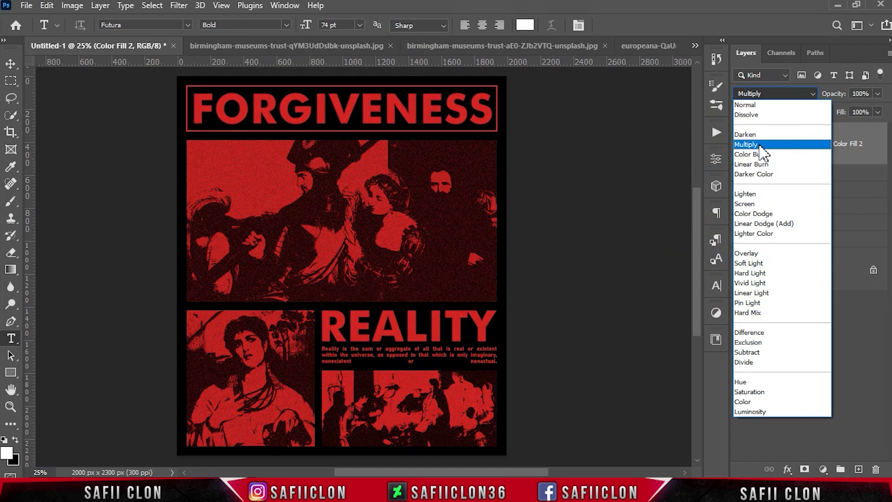
click(761, 145)
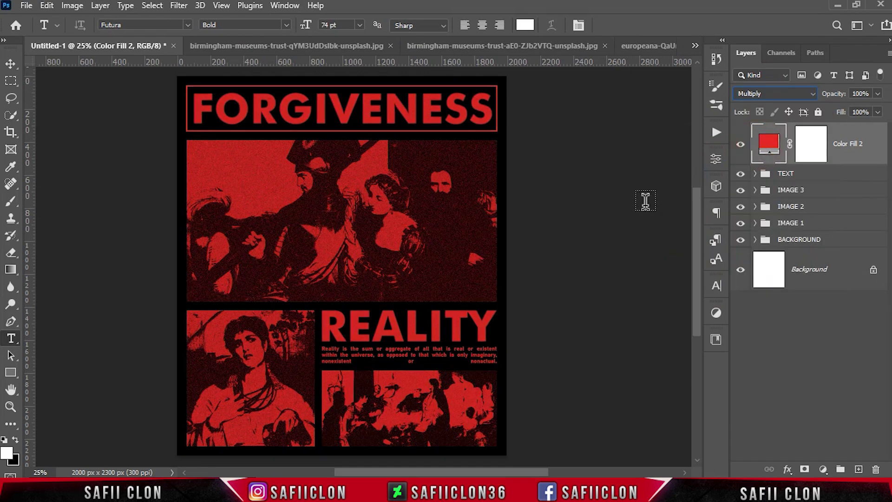
click(816, 176)
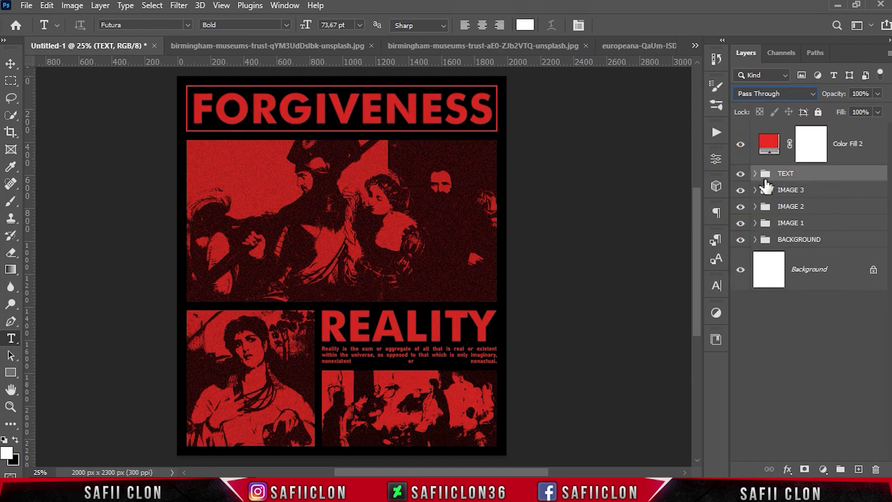
Set the REALITY title's blend mode to Linear Light
click(755, 175)
click(741, 204)
click(838, 206)
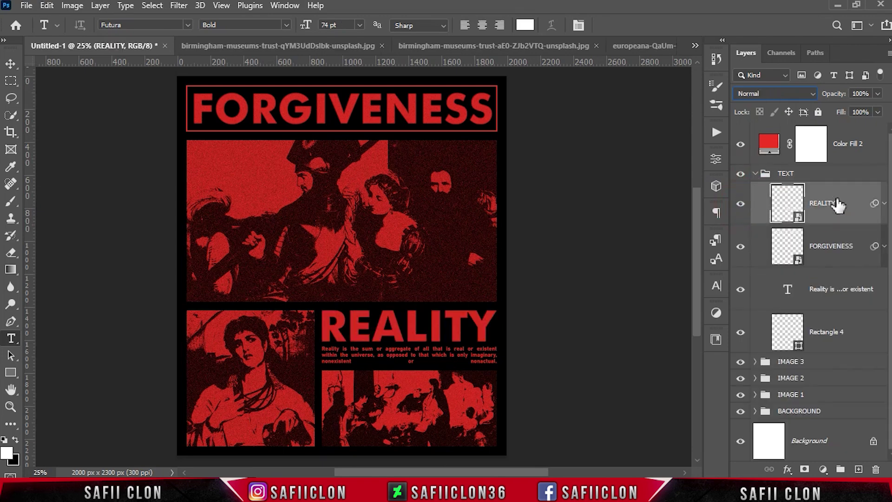
click(783, 91)
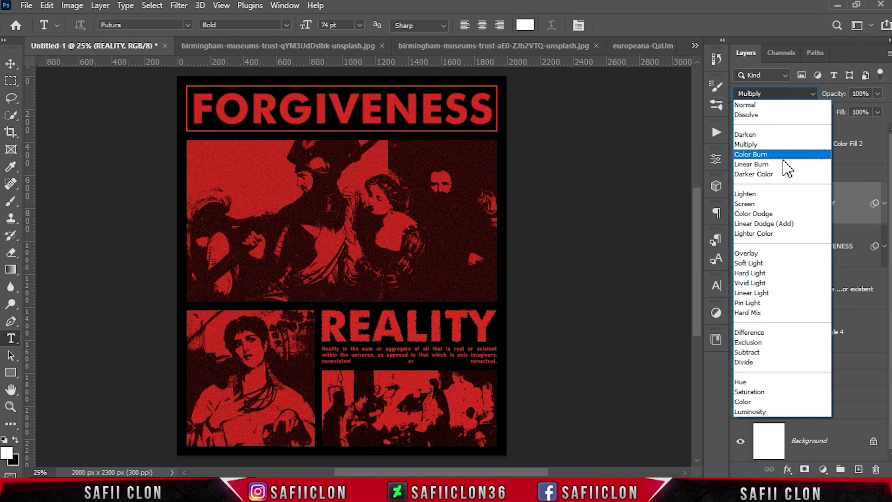
click(763, 293)
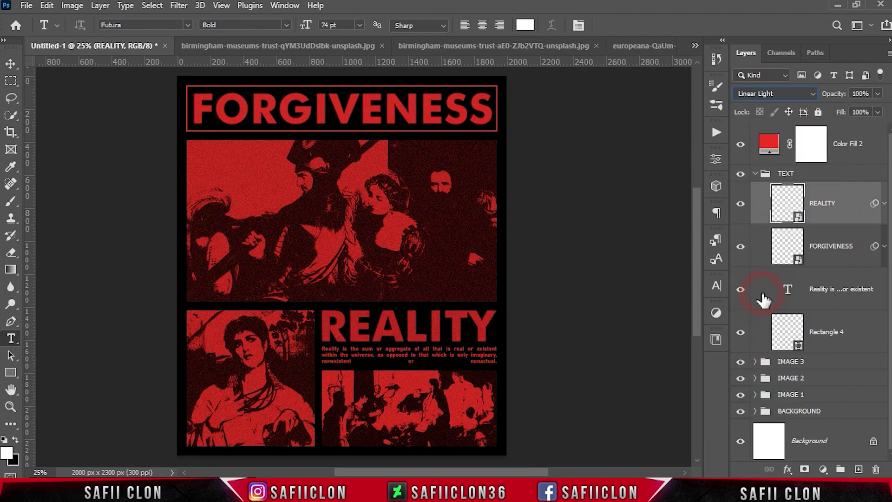
Set FORGIVENESS to Linear Light as well, then collapse the TEXT group
click(839, 241)
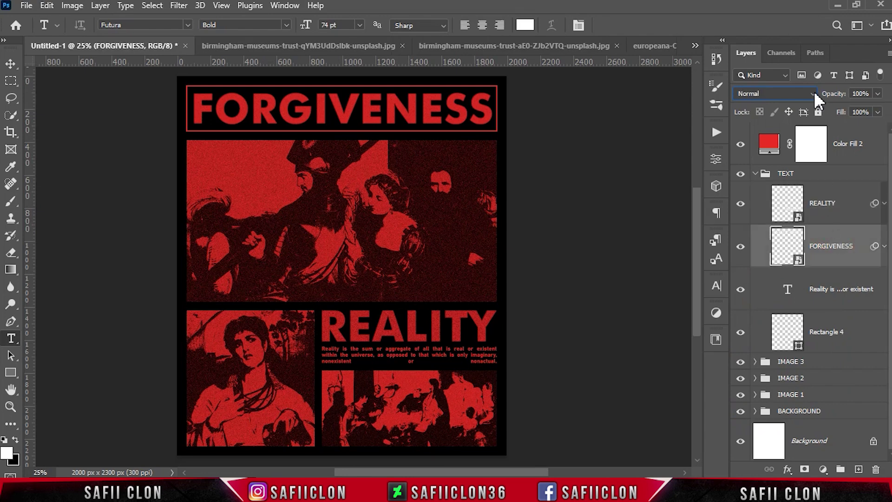
click(814, 93)
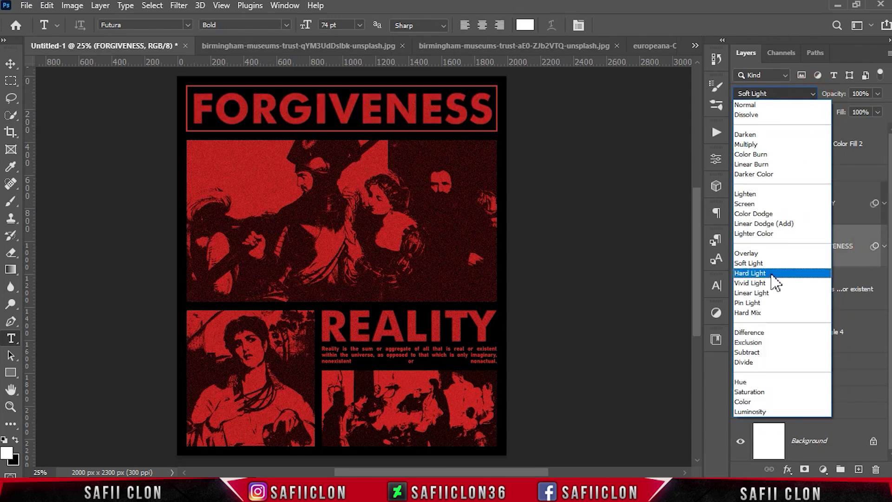
click(760, 292)
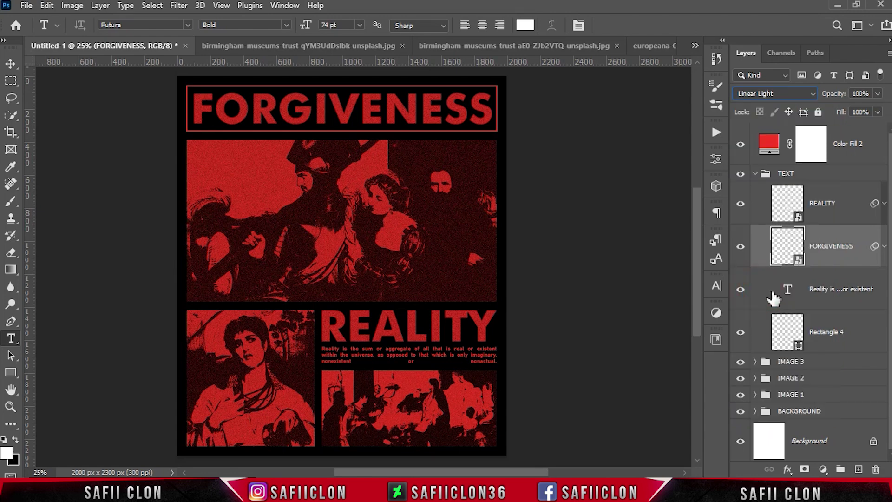
click(837, 176)
click(763, 175)
click(868, 159)
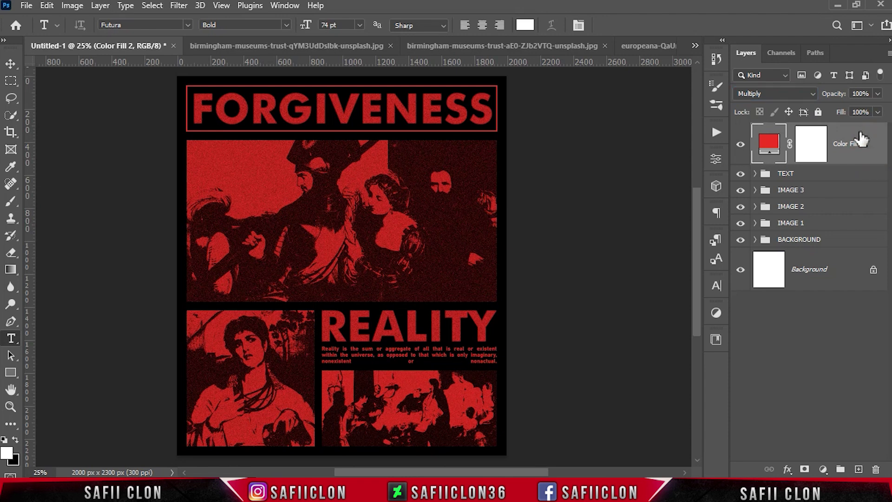
Stamp the visible poster into Layer 4 and close the three painting documents
key(ctrl+shift+alt+e)
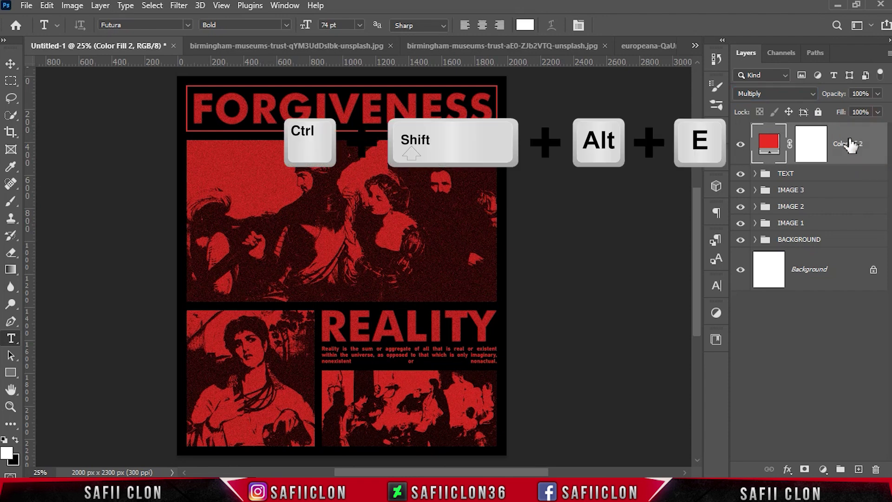
click(835, 144)
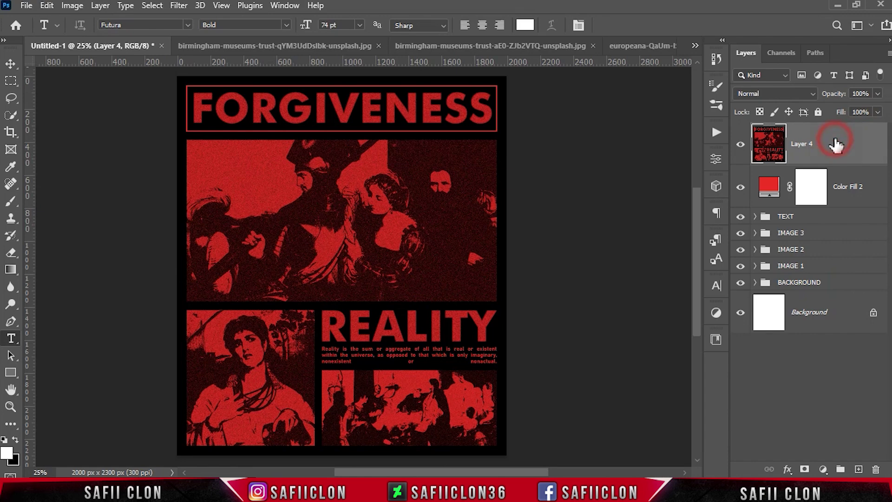
click(307, 47)
click(417, 45)
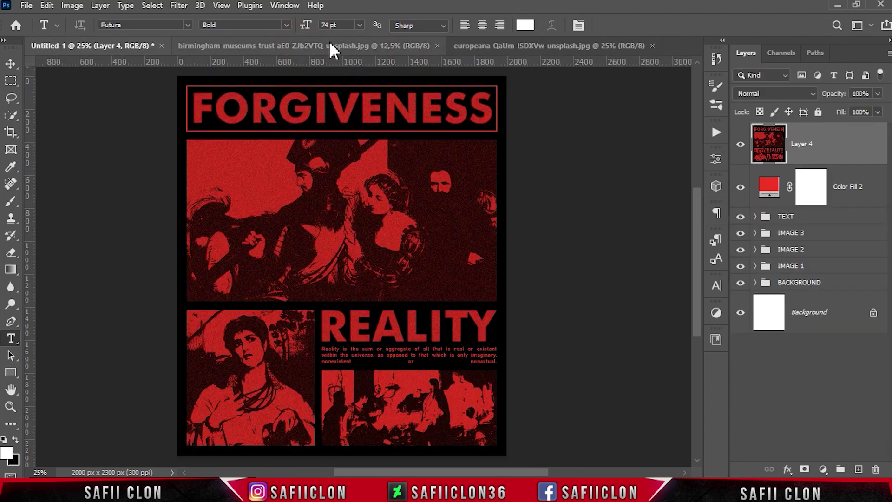
click(438, 45)
click(376, 45)
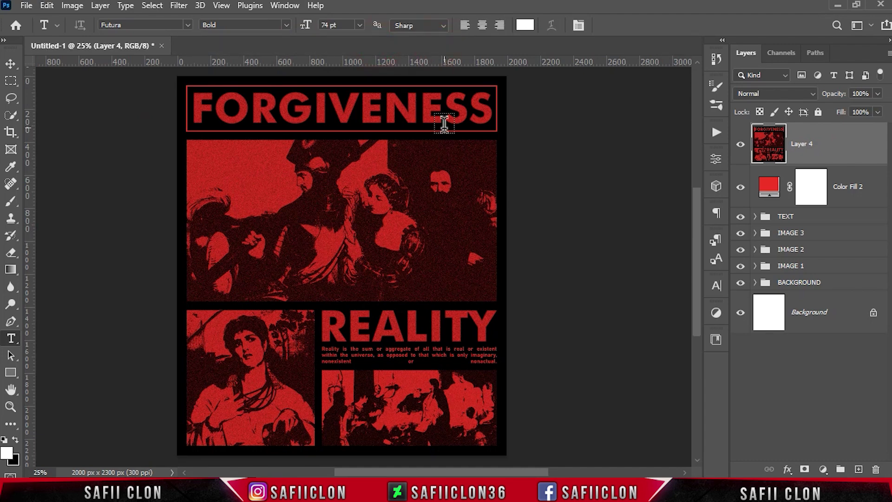
click(26, 6)
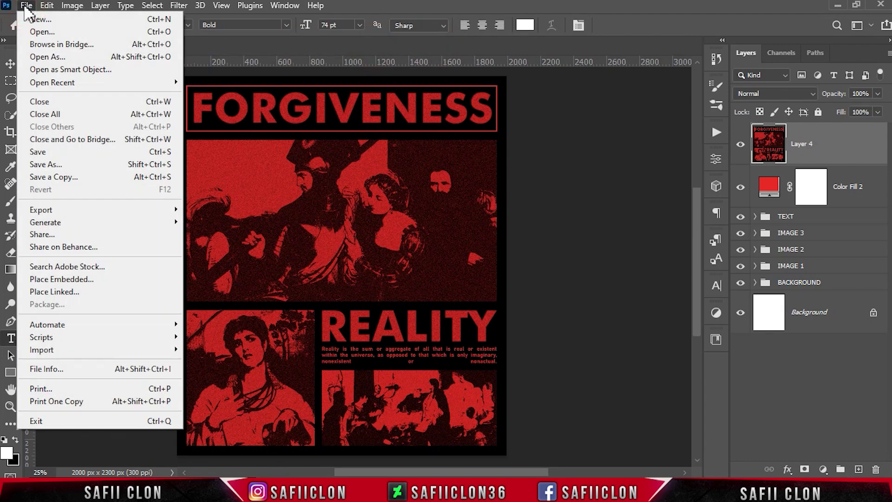
Open the speckle texture image and drag it into the poster as a new layer
click(46, 37)
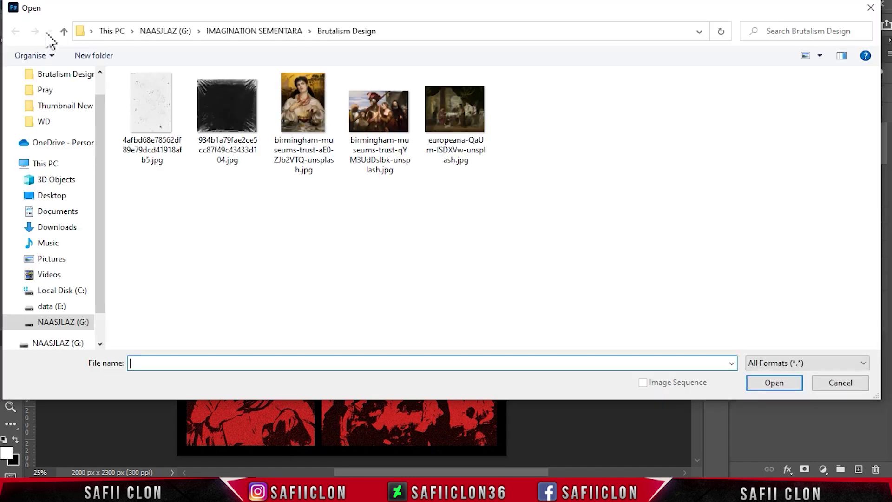
click(155, 124)
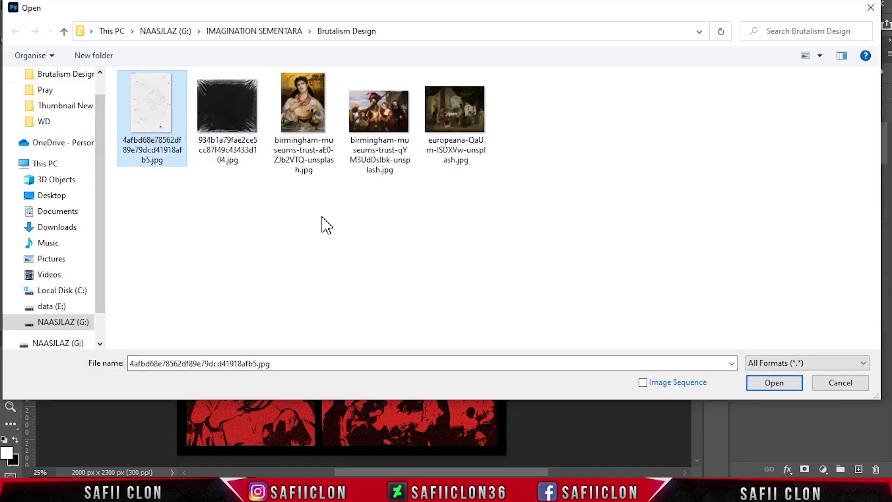
click(774, 383)
key(ctrl+Tab)
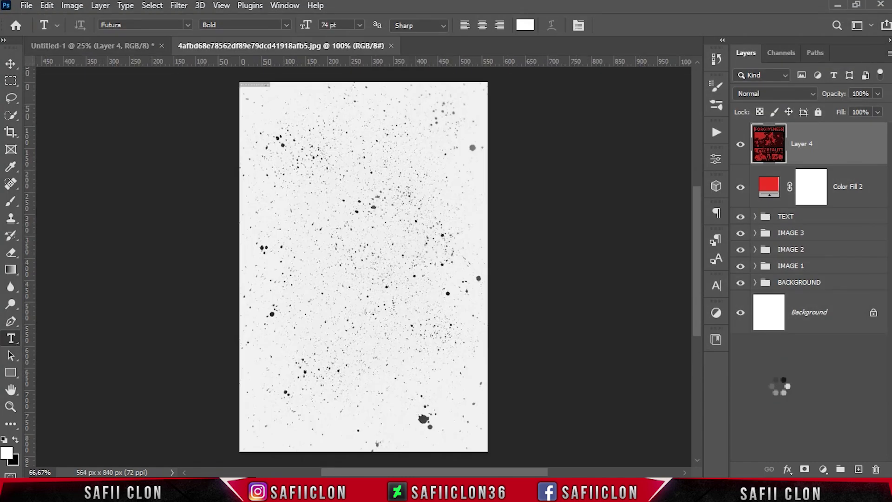
drag(834, 149, 160, 118)
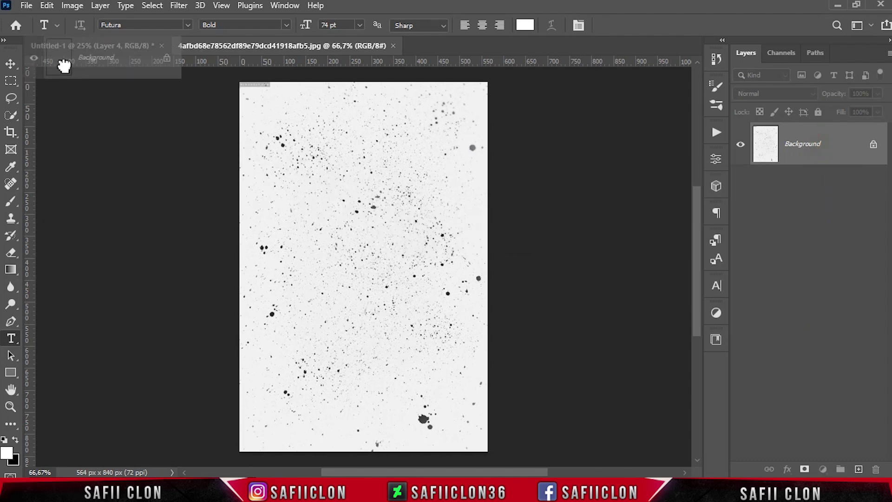
drag(160, 118, 301, 262)
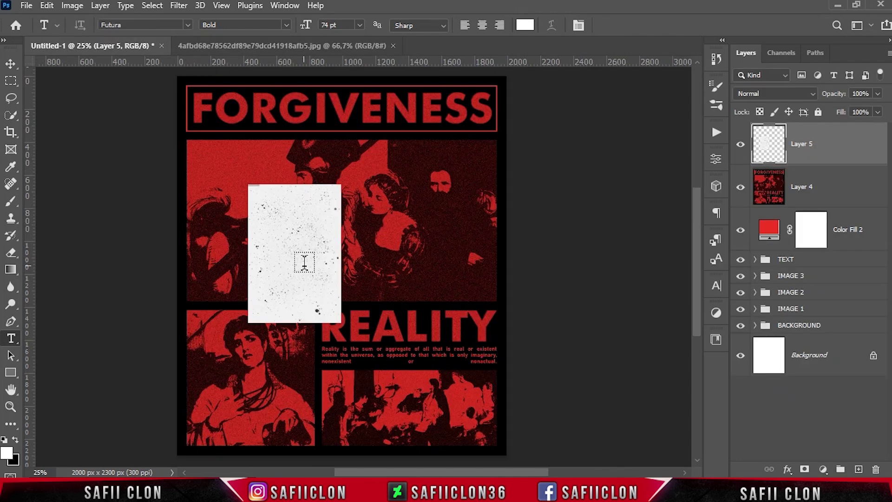
Scale the speckle texture to about 366% to cover the canvas, set to Multiply
key(ctrl+t)
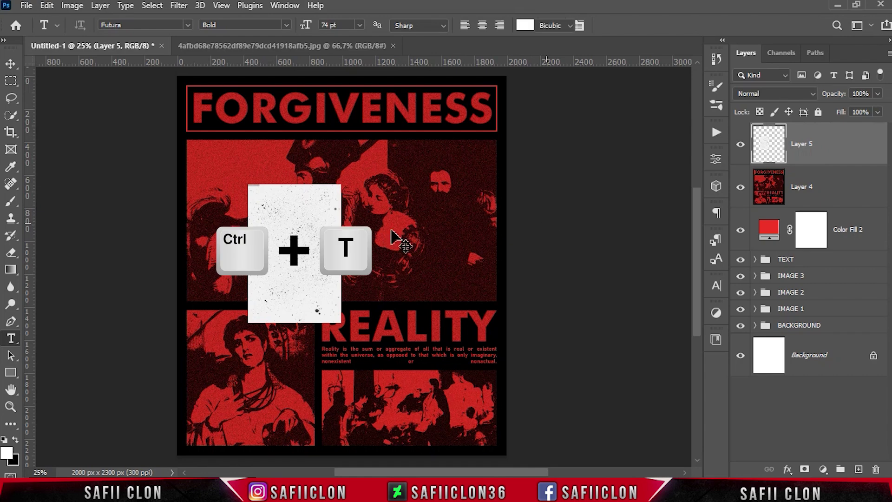
drag(349, 182, 409, 79)
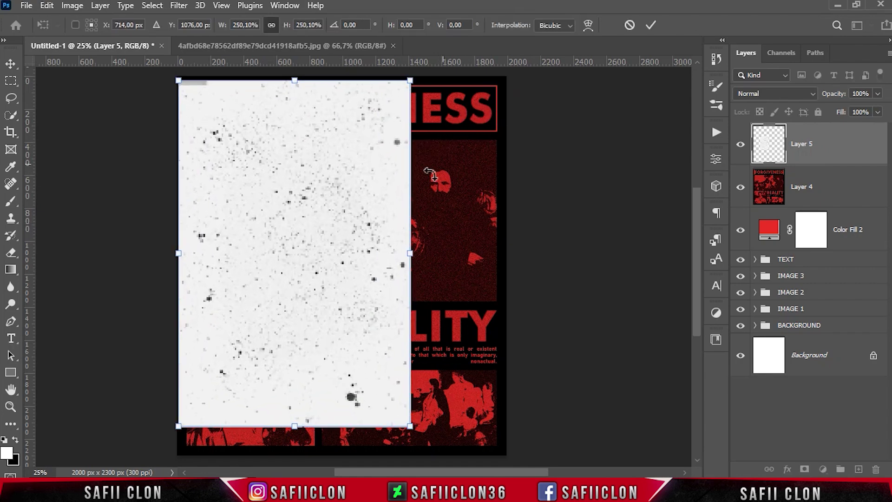
drag(342, 229, 388, 249)
click(774, 94)
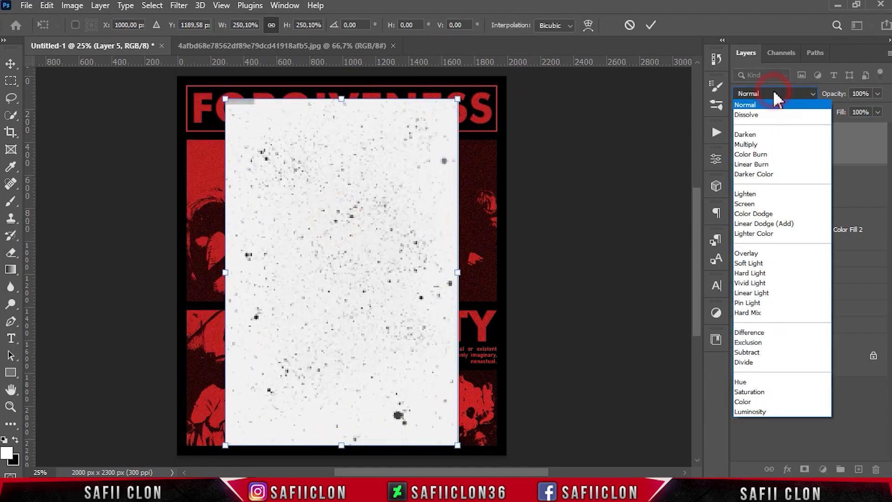
click(761, 144)
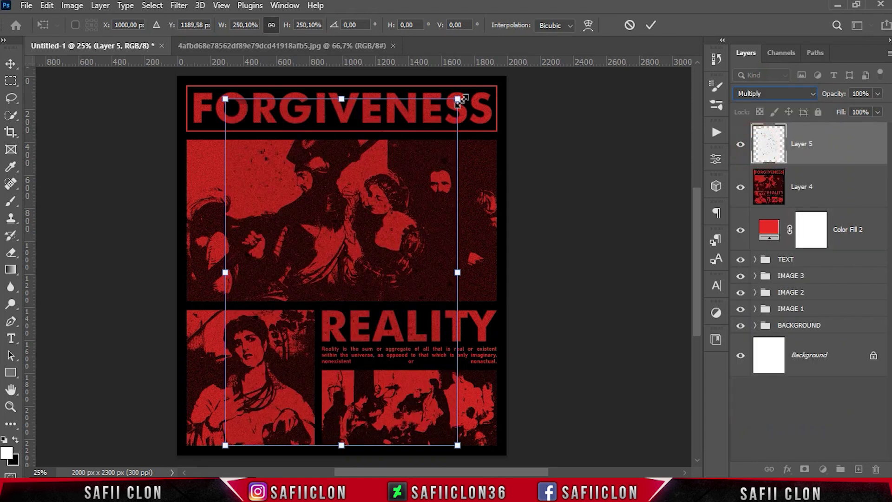
drag(458, 98, 569, 104)
drag(464, 218, 468, 245)
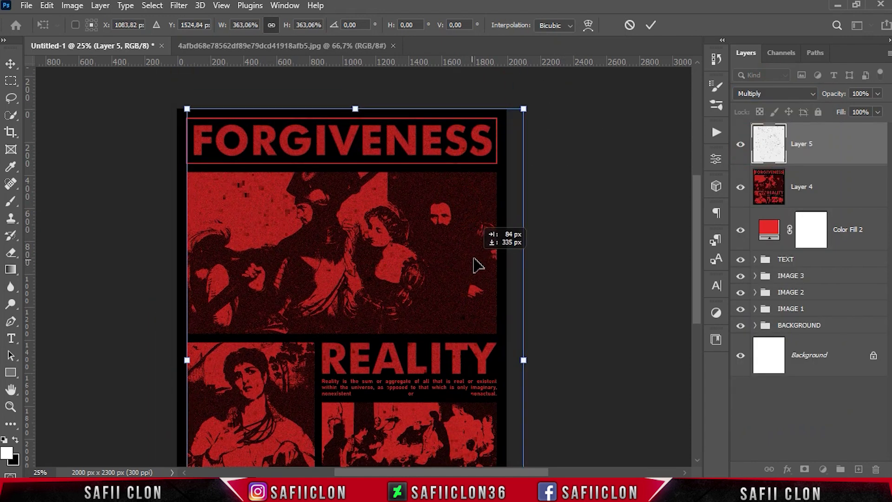
drag(468, 245, 476, 207)
drag(519, 106, 521, 104)
drag(412, 268, 409, 269)
click(650, 25)
key(t)
Toggle the speckle texture's visibility to compare the poster before and after
scroll(598, 215, down, 2)
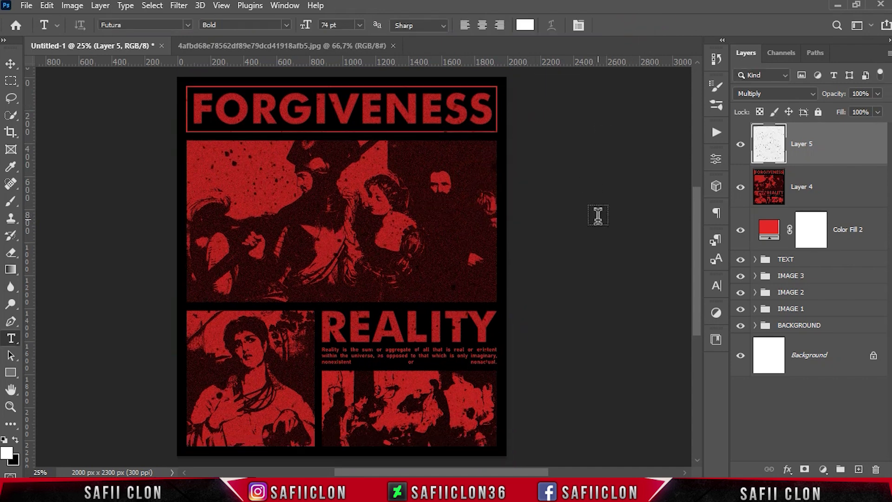
scroll(598, 215, down, 1)
click(741, 145)
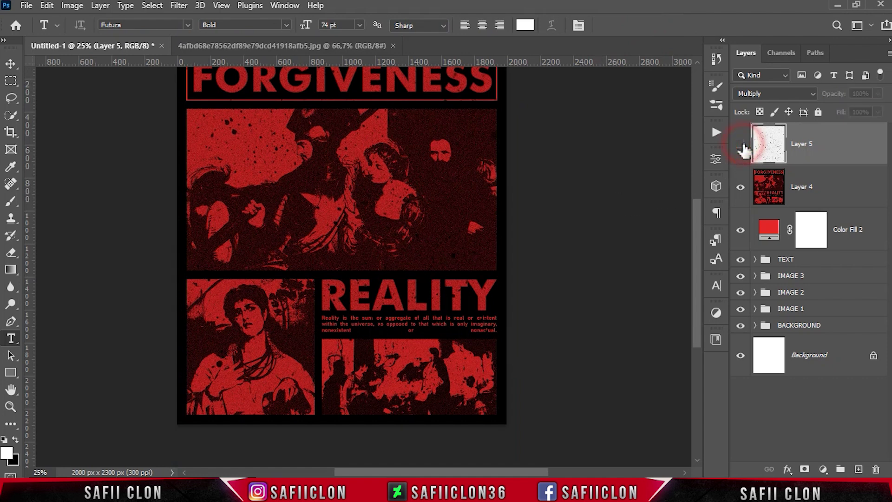
click(741, 145)
click(740, 145)
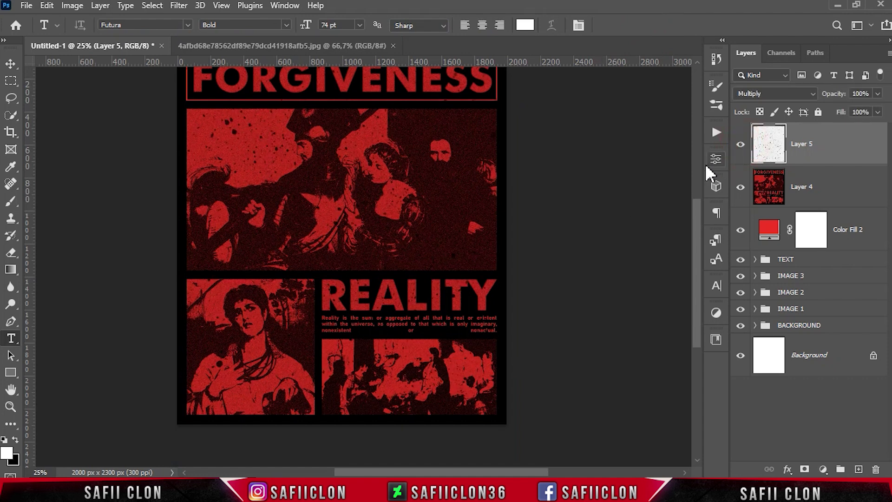
scroll(621, 203, up, 1)
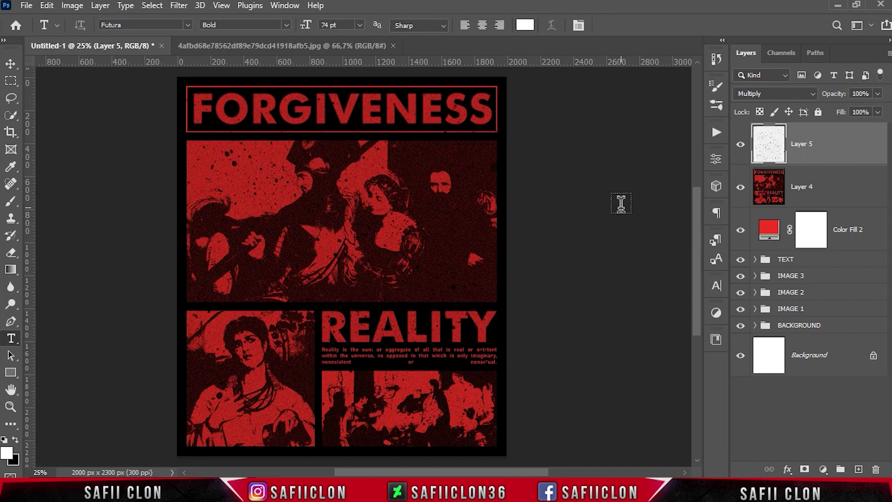
click(27, 6)
Open the dark plastic-wrap texture image and drag it into the Untitled-1 poster
click(45, 29)
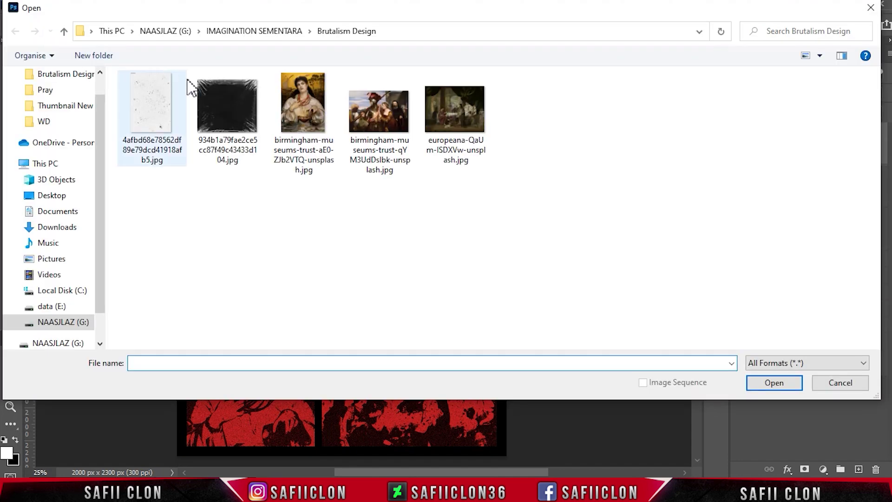
click(242, 111)
click(792, 383)
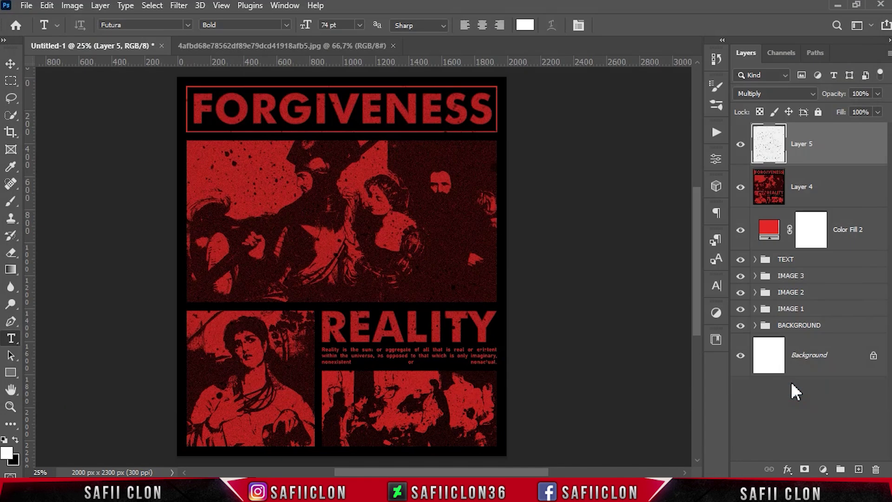
drag(843, 149, 363, 243)
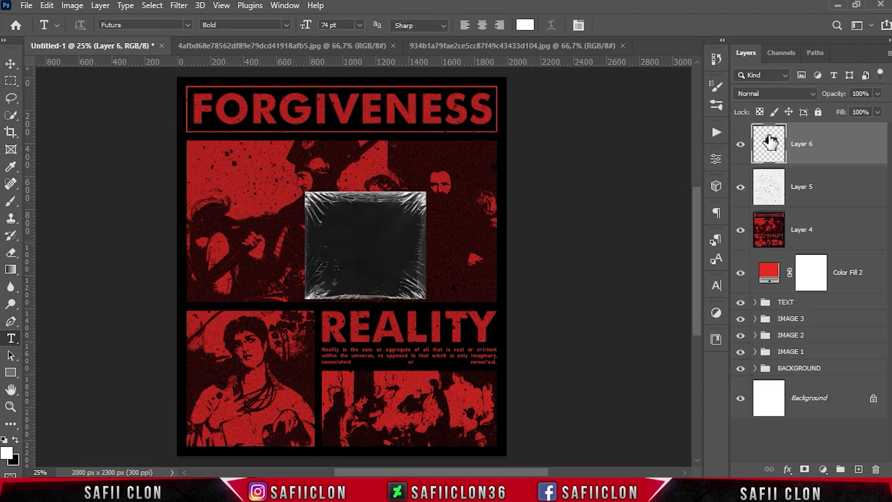
Invert the plastic-wrap texture to white and stretch it across the whole canvas
key(ctrl+i)
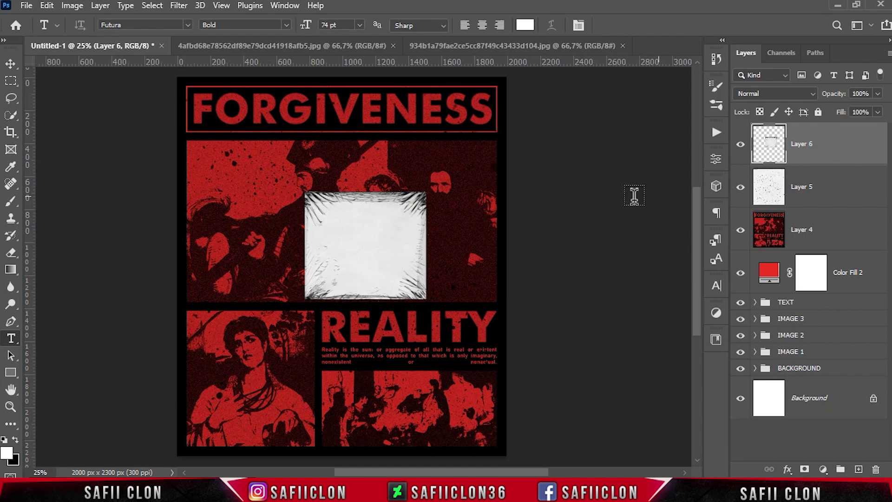
key(ctrl+t)
drag(426, 193, 522, 114)
drag(434, 218, 400, 263)
drag(497, 140, 507, 132)
drag(343, 133, 347, 83)
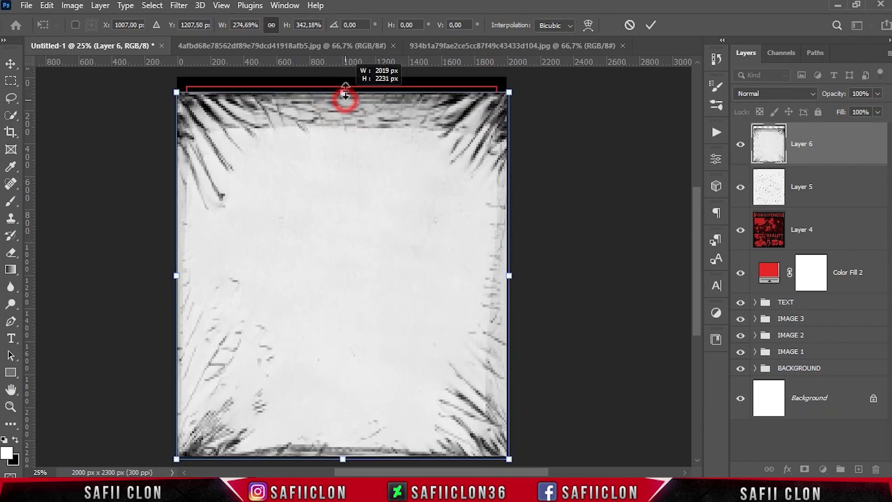
click(647, 23)
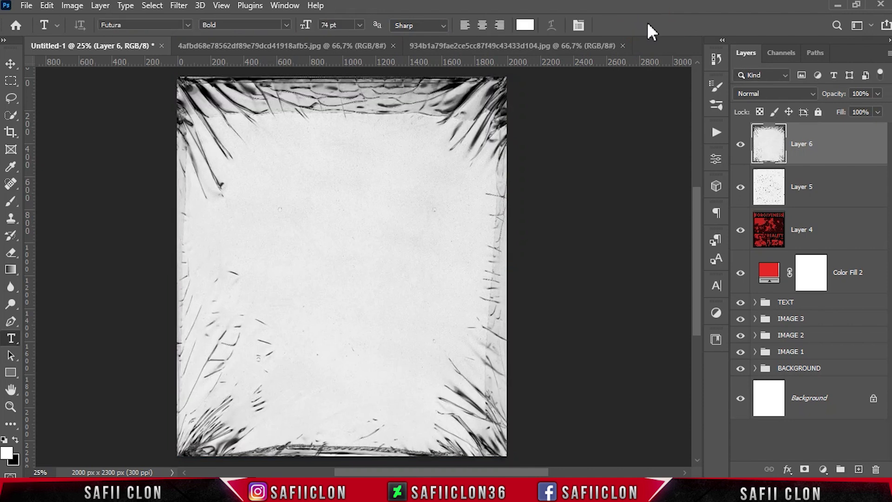
Blend the plastic-wrap layer in Darken mode and toggle its visibility to compare
click(775, 93)
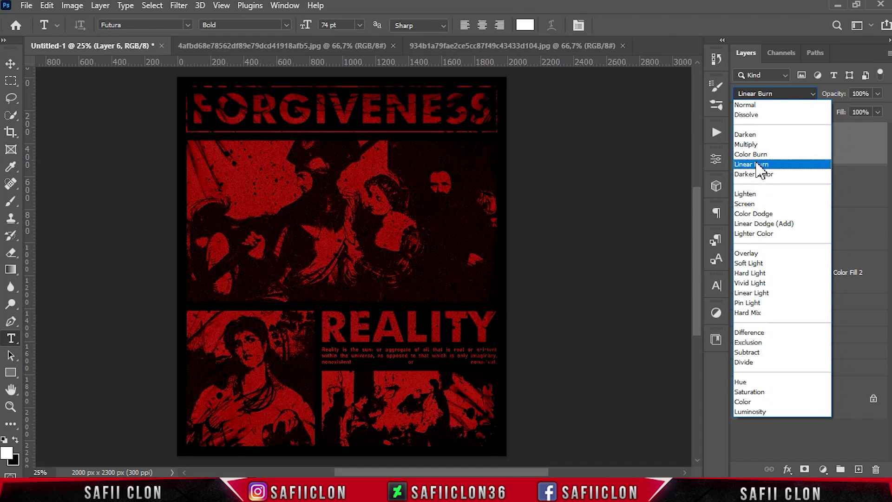
click(753, 136)
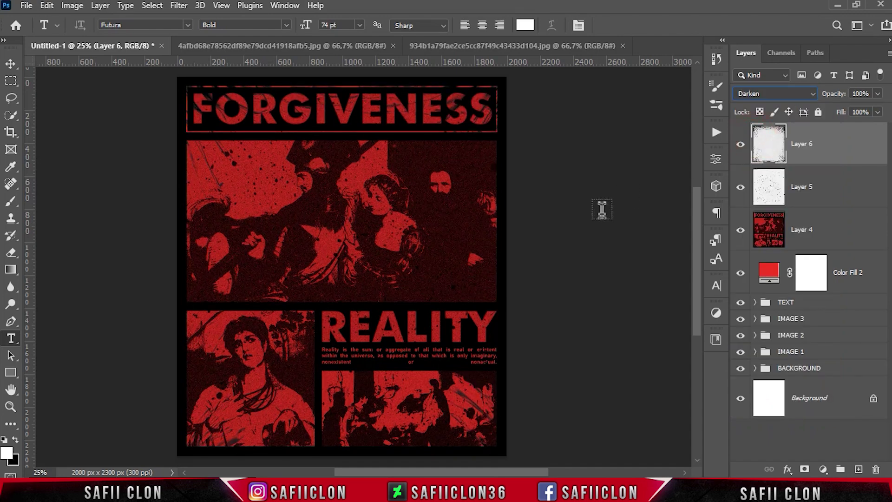
click(740, 144)
click(824, 468)
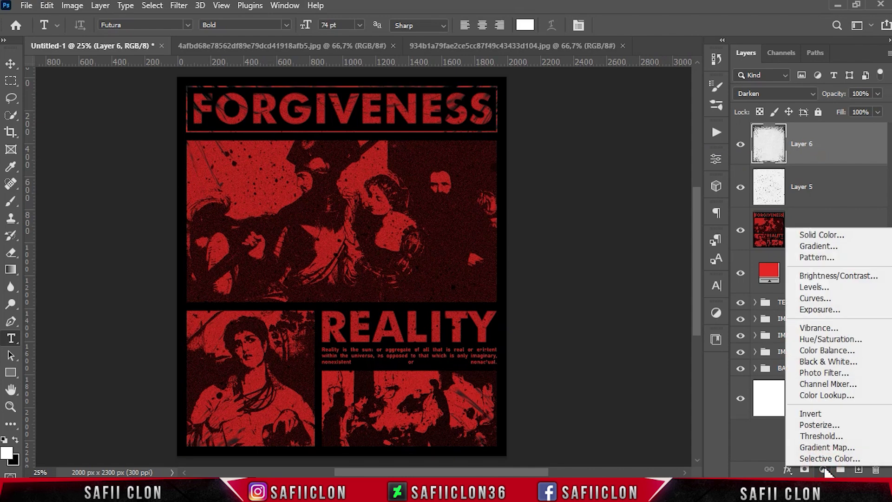
Add a Curves adjustment layer with a centre point at input 130, output 122
click(829, 300)
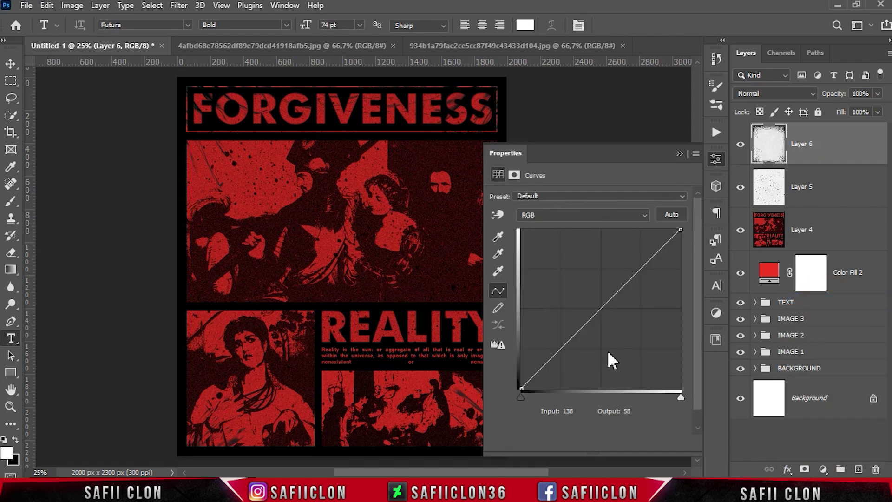
click(603, 309)
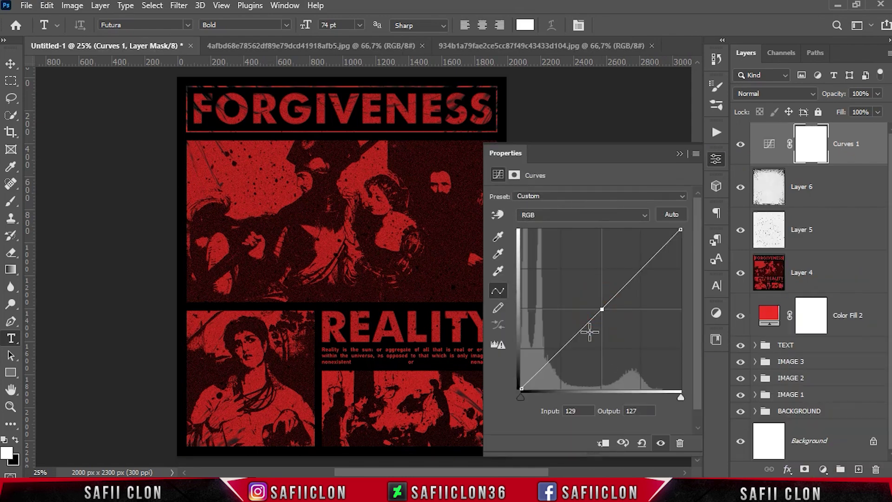
click(570, 411)
text(130)
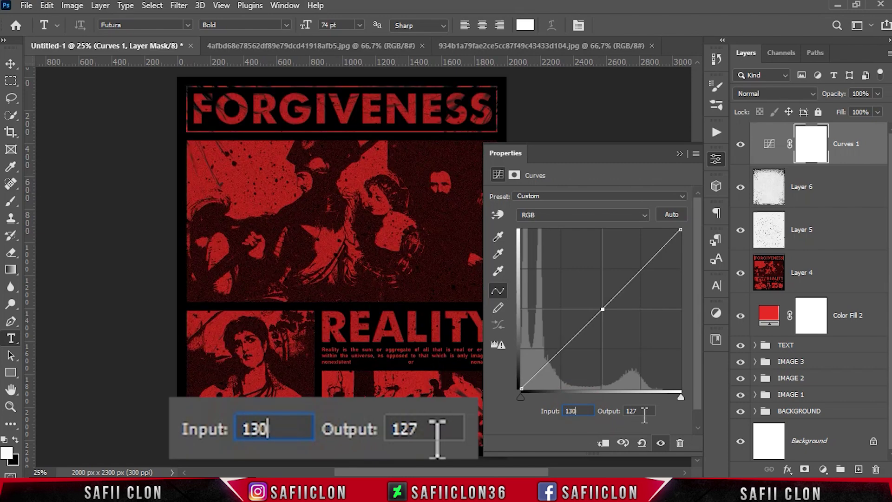
key(Tab)
text(122)
Add a shadow curve point at 69/54 and lift the black point output to 20
click(569, 343)
click(582, 411)
text(69)
key(Tab)
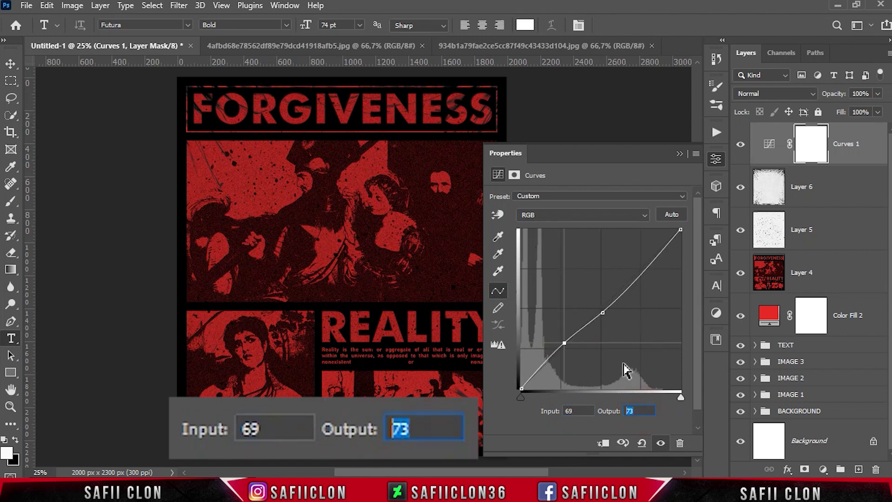
text(54)
click(520, 388)
click(574, 411)
key(Tab)
text(20)
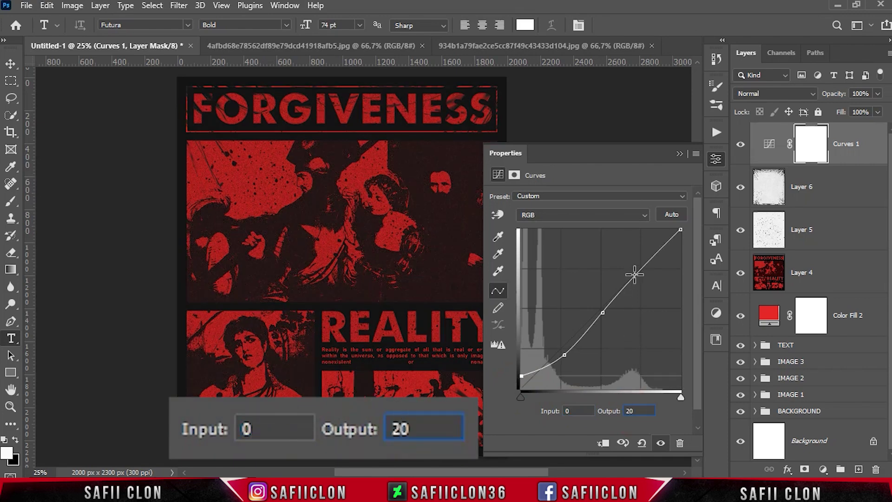
Add a highlight point at 177/201, collapse Properties, and toggle the curves to compare
click(637, 271)
double_click(579, 409)
text(177)
double_click(637, 410)
text(201)
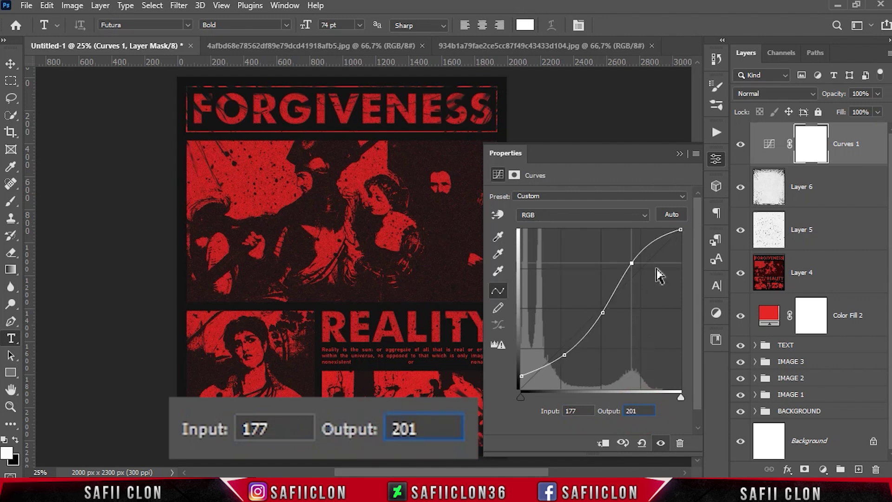
click(680, 154)
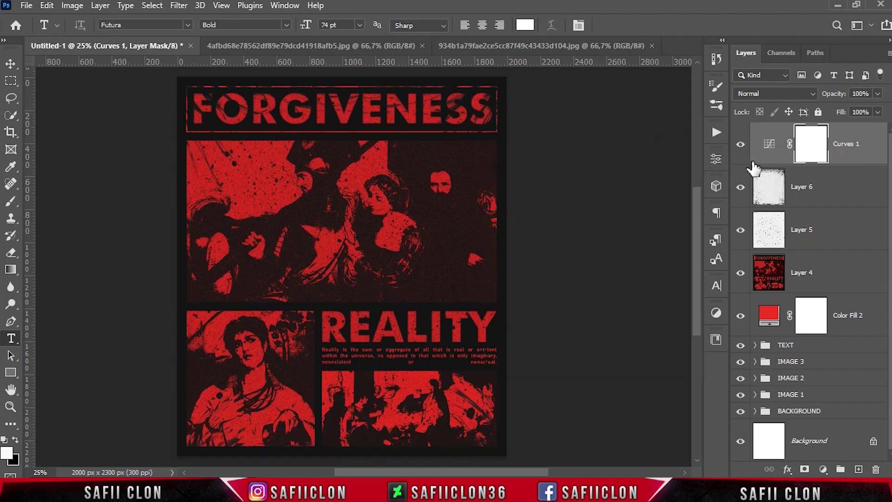
click(742, 145)
click(741, 145)
key(ctrl+plus)
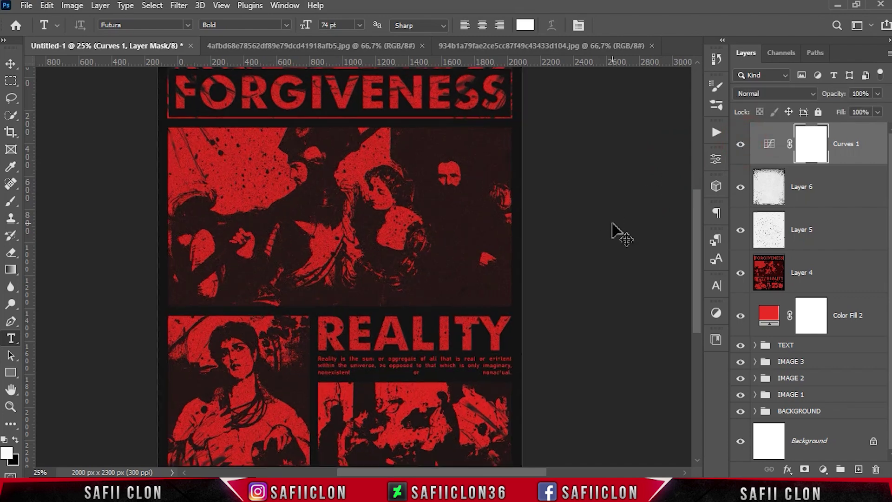
key(ctrl+plus)
key(ctrl+minus)
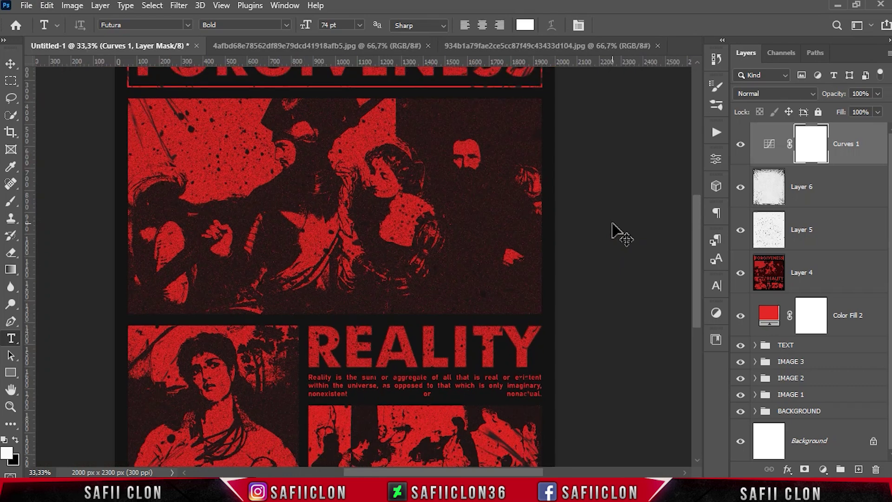
key(ctrl+minus)
key(ctrl+minus)
key(ctrl+plus)
key(ctrl+plus)
key(ctrl+plus)
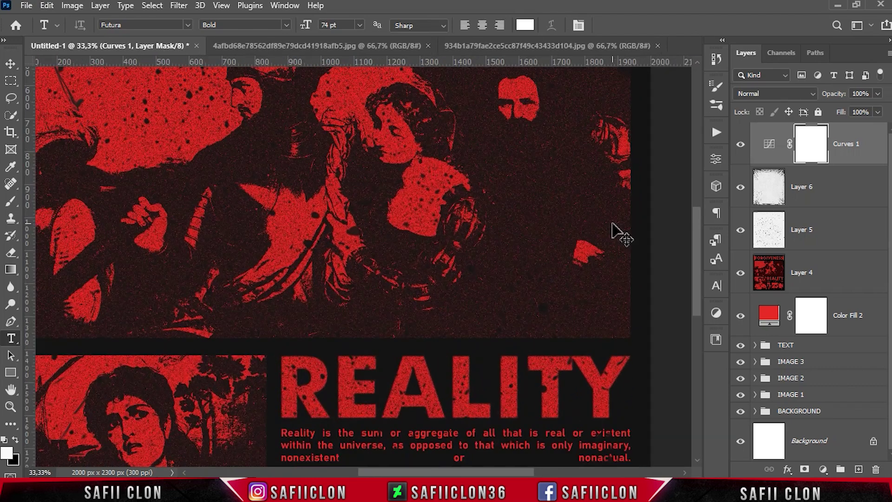
key(ctrl+minus)
key(ctrl+minus)
key(ctrl+minus)
key(ctrl+plus)
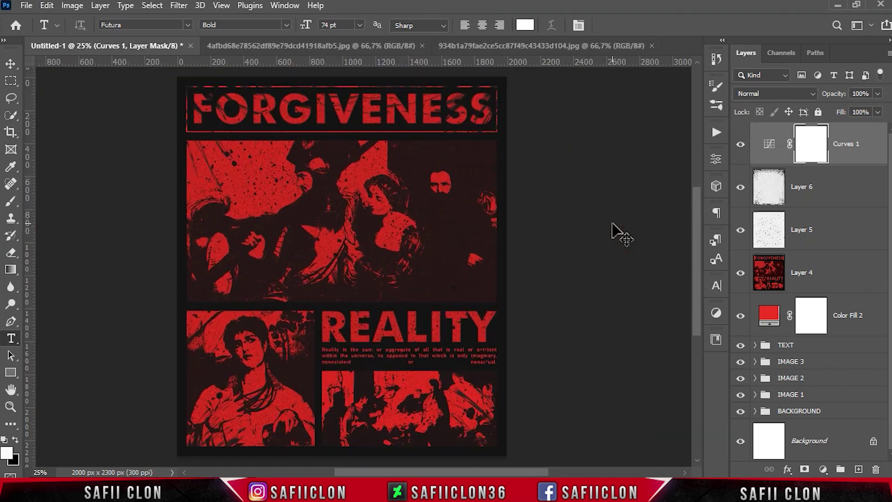